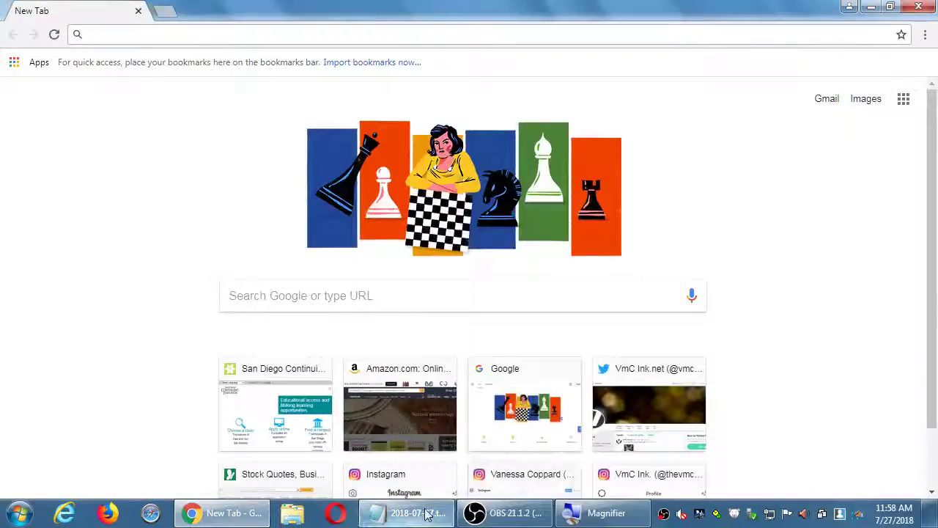
Bring up the 2018-07-27 notes and add a 'Snapchat:' heading with an indented new line.
{"action": "left_click", "coordinate": [428, 515]}
{"action": "scroll", "coordinate": [431, 515], "scroll_direction": "down", "scroll_amount": 2}
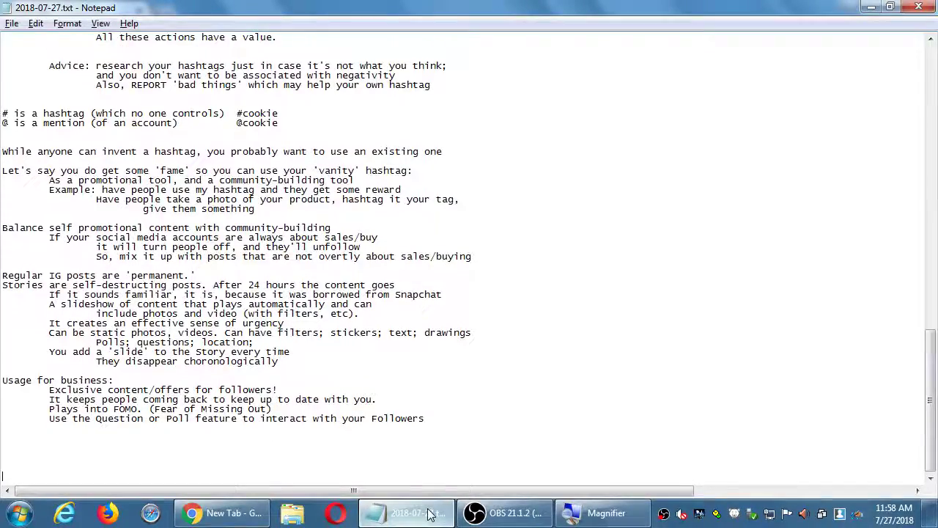
{"action": "type", "text": "Snapchat:"}
{"action": "key", "text": "Return"}
{"action": "key", "text": "Tab"}
Type the first Snapchat line 'The disappearing social network skews', fixing typos.
{"action": "type", "text": "The disappear"}
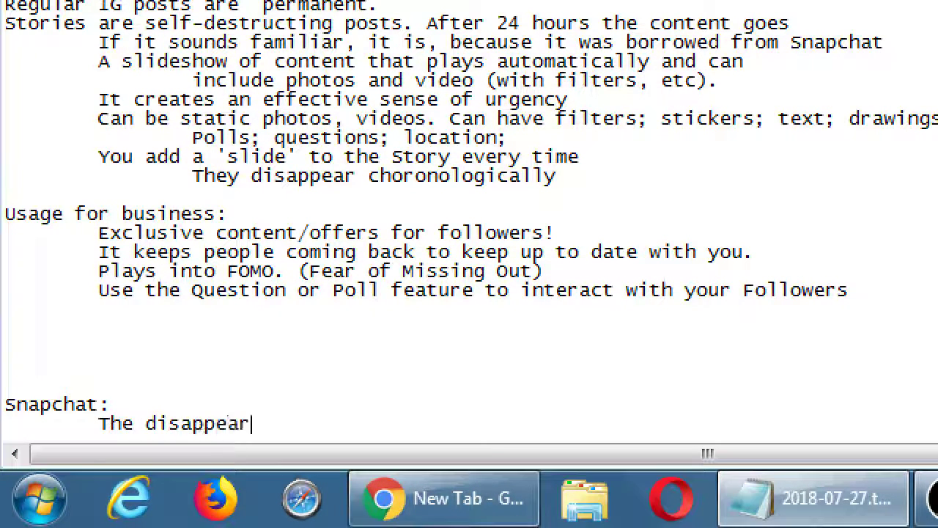
{"action": "type", "text": "ing social n"}
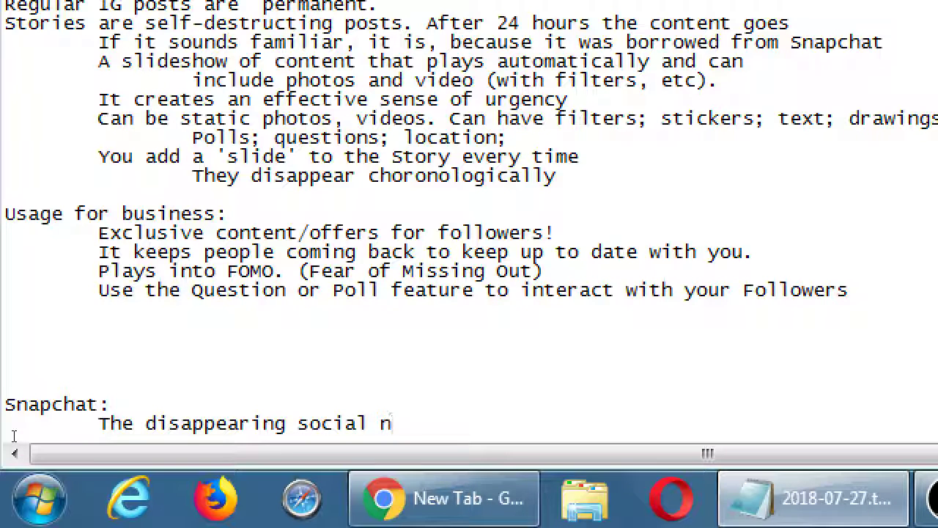
{"action": "type", "text": "etwork"}
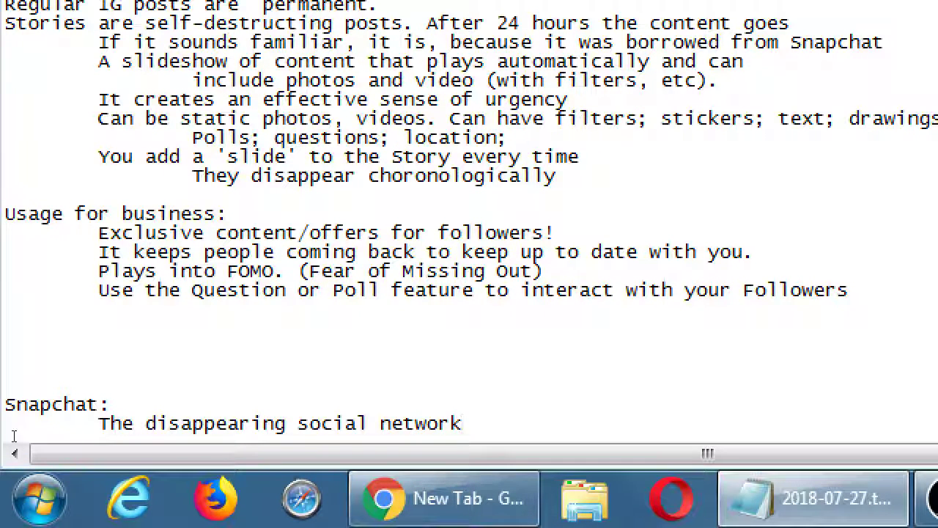
{"action": "type", "text": "skews you"}
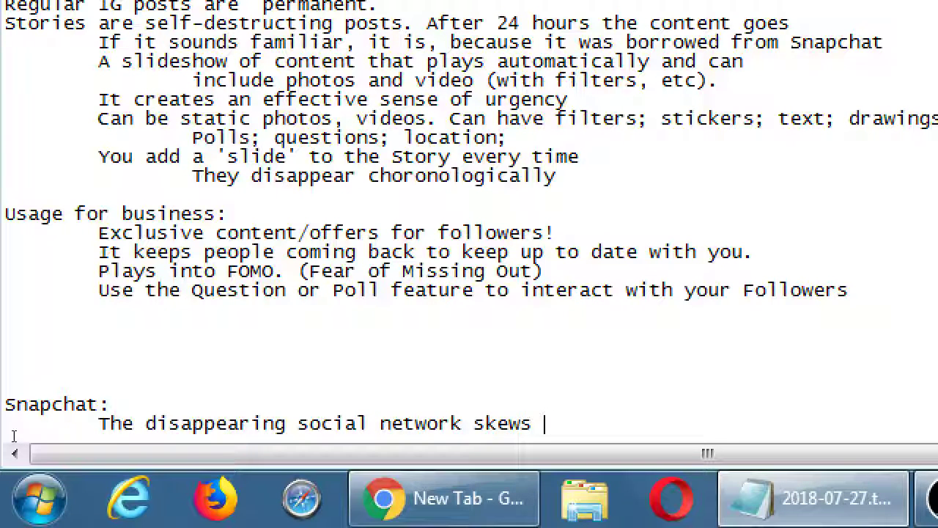
{"action": "key", "text": "BackSpace"}
{"action": "key", "text": "BackSpace"}
{"action": "key", "text": "BackSpace"}
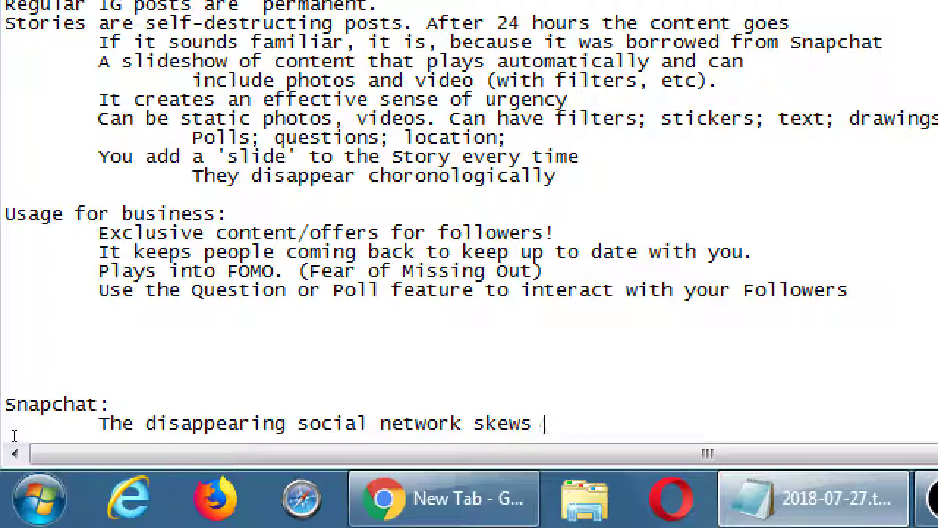
Finish the line with 'young' a lot. after skews.
{"action": "type", "text": "'young' a lot."}
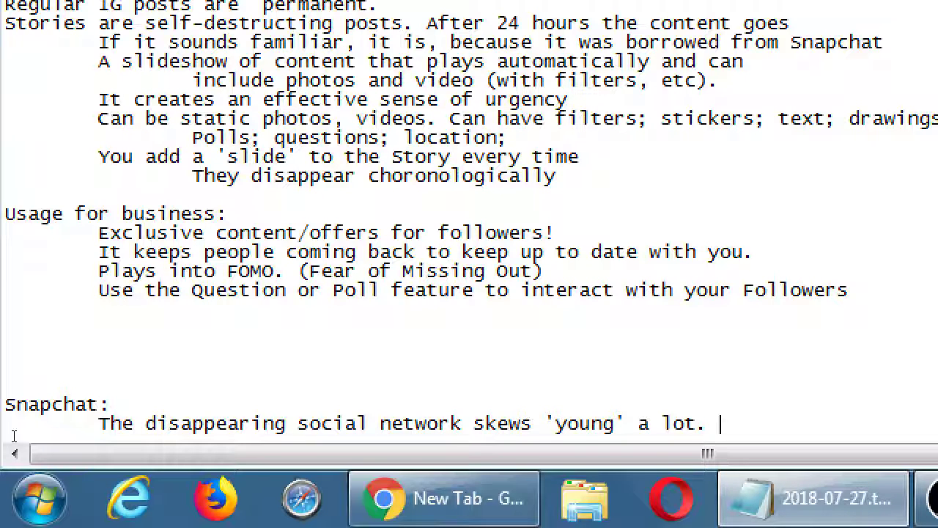
Add the indented line 'This network is very short attention span' under Snapchat.
{"action": "key", "text": "Return"}
{"action": "key", "text": "Tab"}
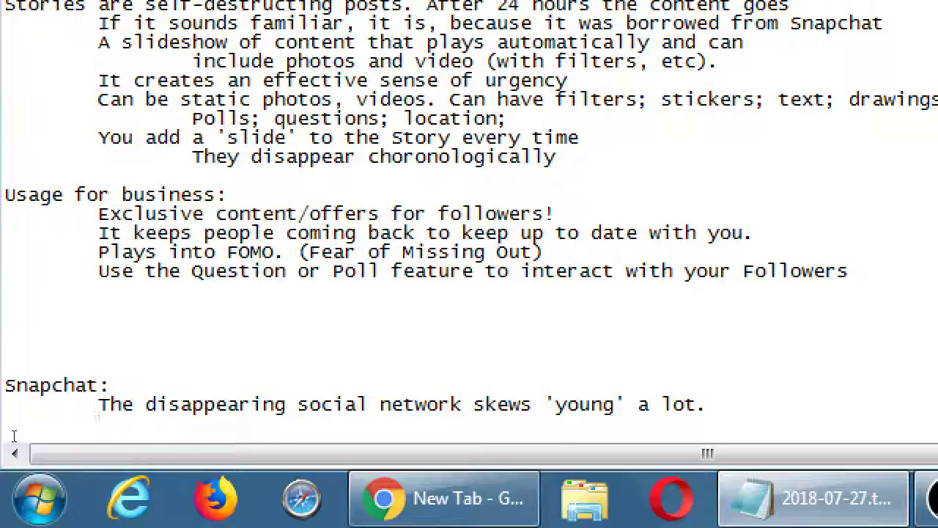
{"action": "type", "text": "This network "}
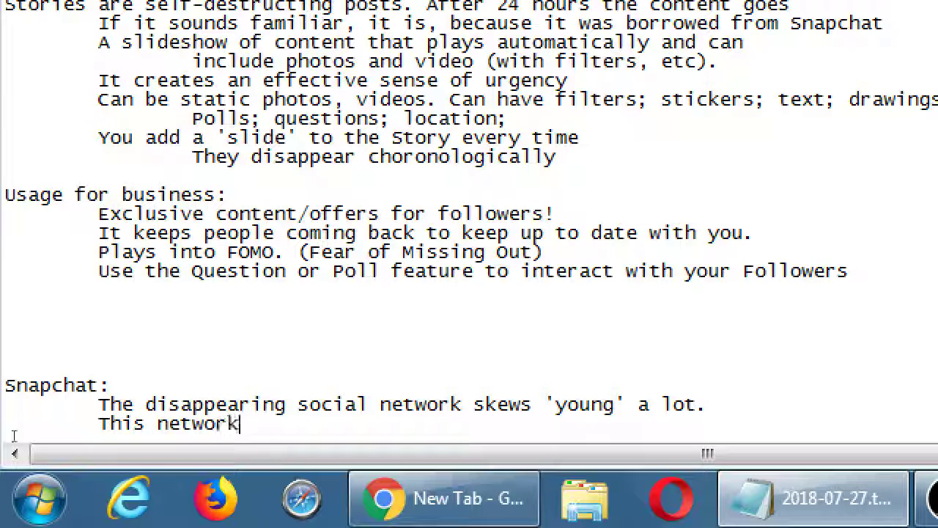
{"action": "type", "text": "is very sho"}
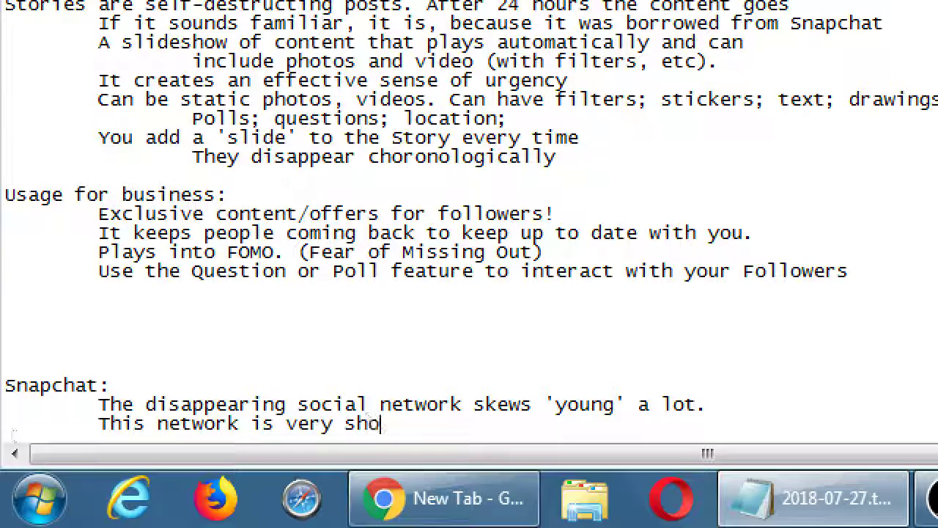
{"action": "type", "text": "rt attention s"}
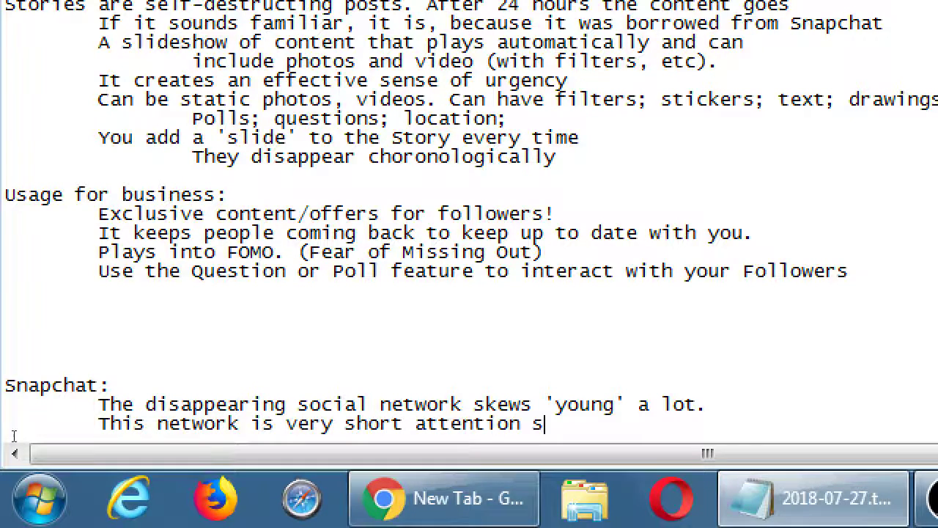
{"action": "type", "text": "pan"}
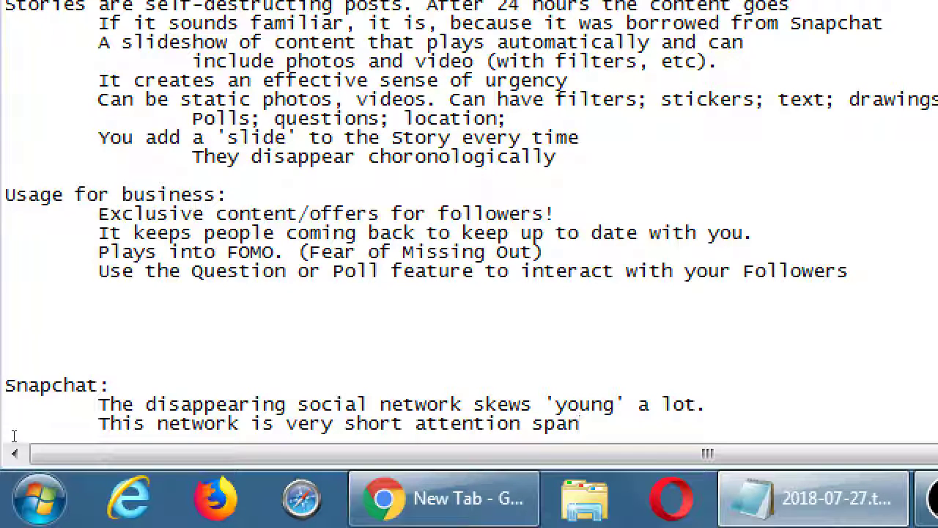
On the blank line above, type 'Most networks you should be active once per week.'.
{"action": "key", "text": "Up"}
{"action": "key", "text": "Up"}
{"action": "key", "text": "Up"}
{"action": "key", "text": "Up"}
{"action": "key", "text": "Up"}
{"action": "type", "text": "Most nee"}
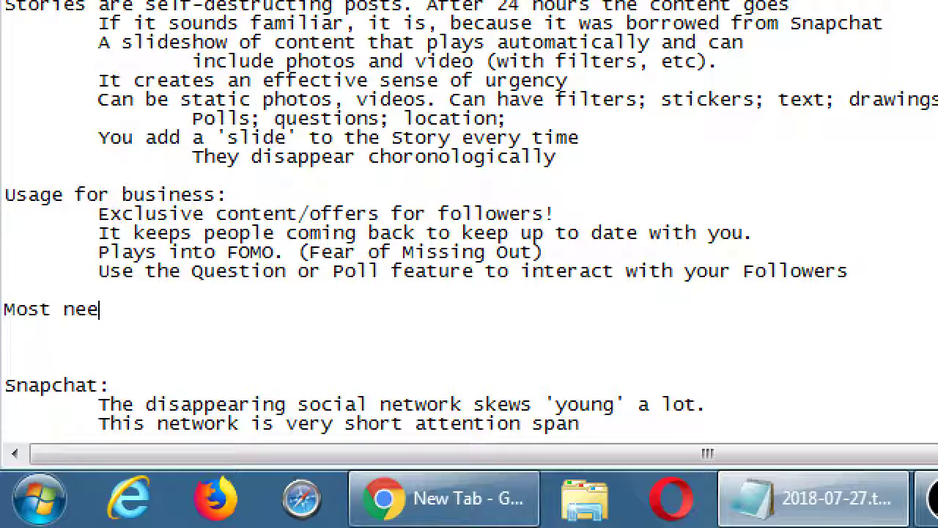
{"action": "key", "text": "BackSpace"}
{"action": "type", "text": "tworks you shoul"}
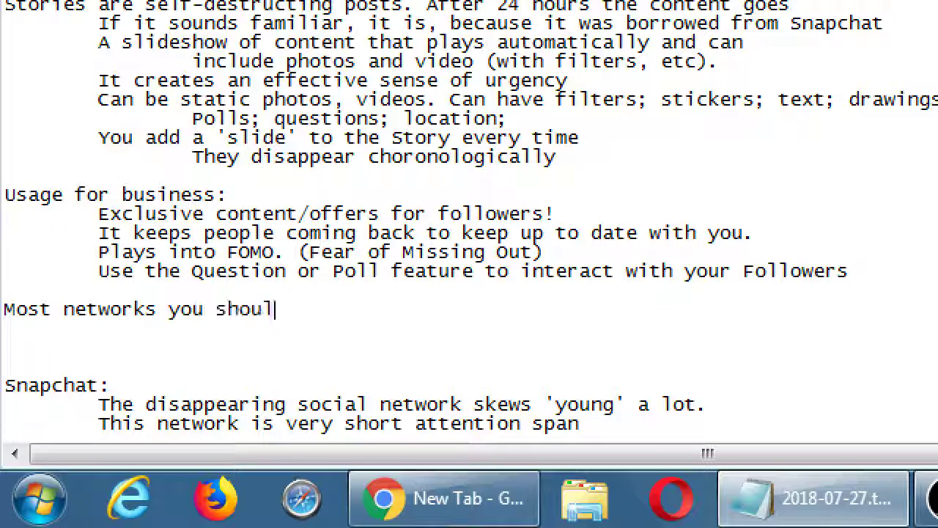
{"action": "type", "text": "d be active once per"}
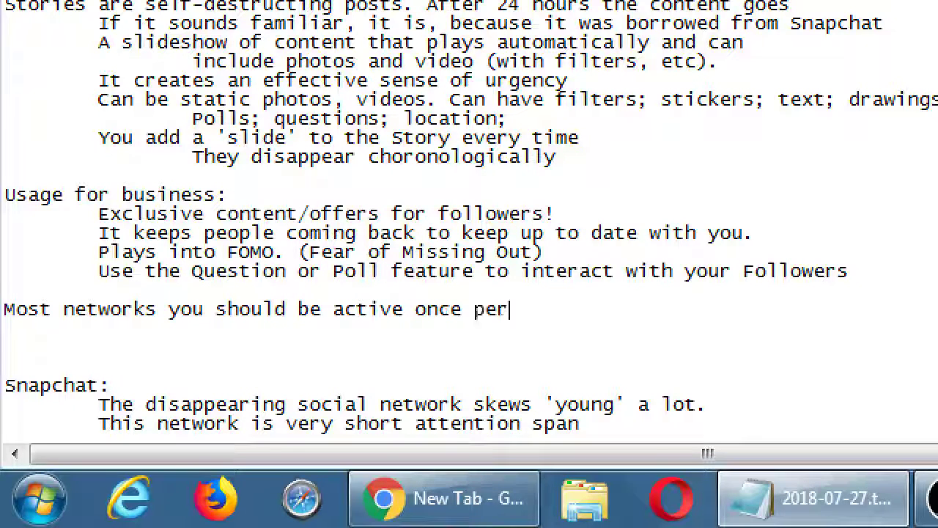
{"action": "type", "text": " week."}
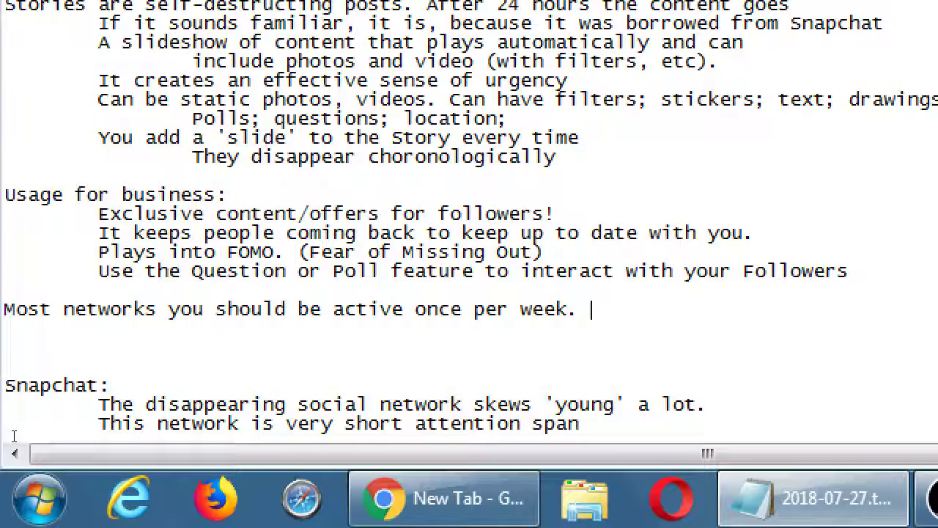
Add the indented line 'You should be active on Snapchat every few days'.
{"action": "key", "text": "ctrl+End"}
{"action": "key", "text": "Return"}
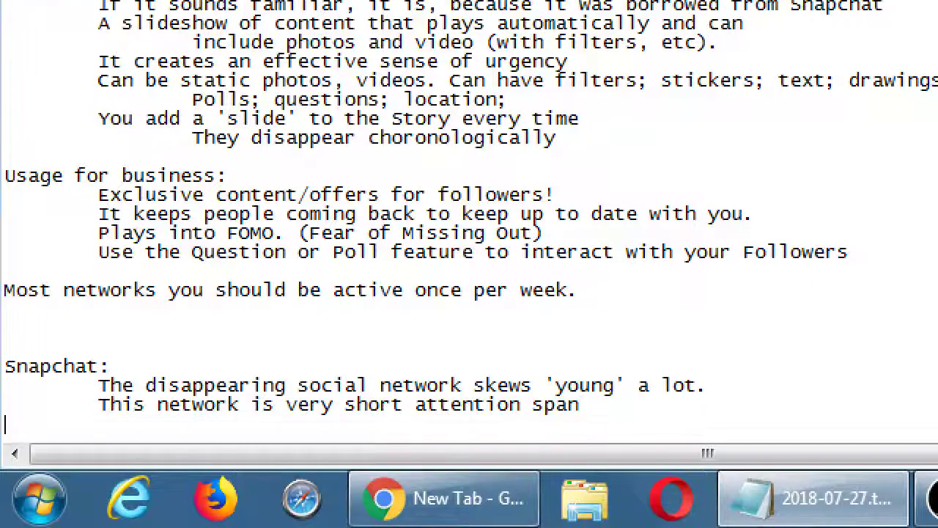
{"action": "key", "text": "Tab"}
{"action": "type", "text": "You sh"}
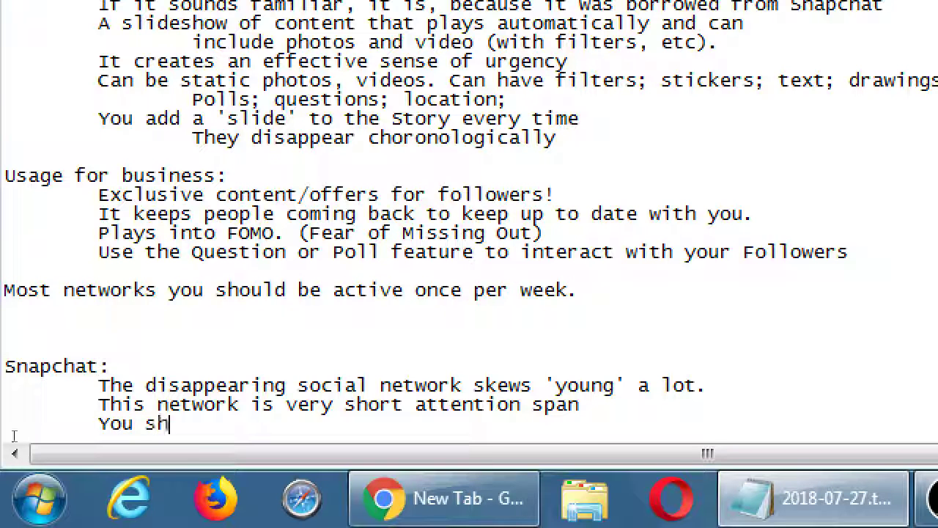
{"action": "type", "text": "ould be "}
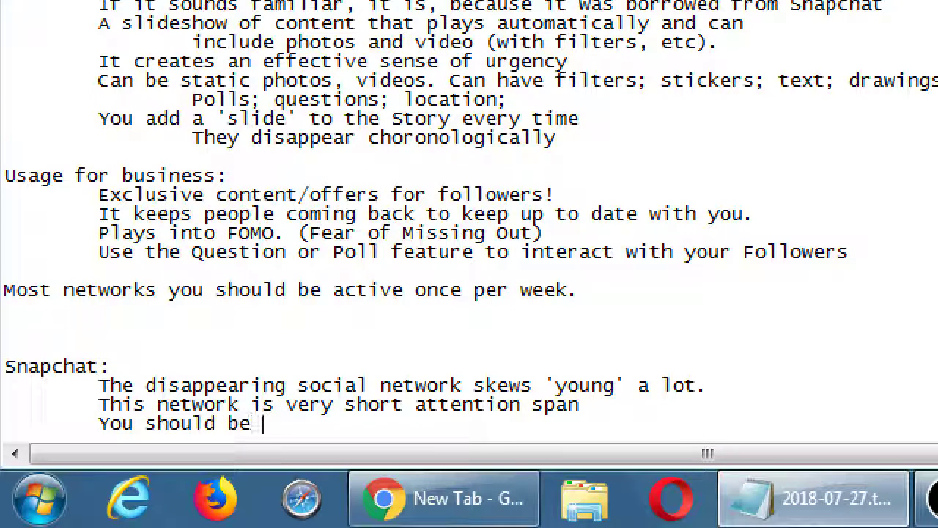
{"action": "type", "text": "active on Snap"}
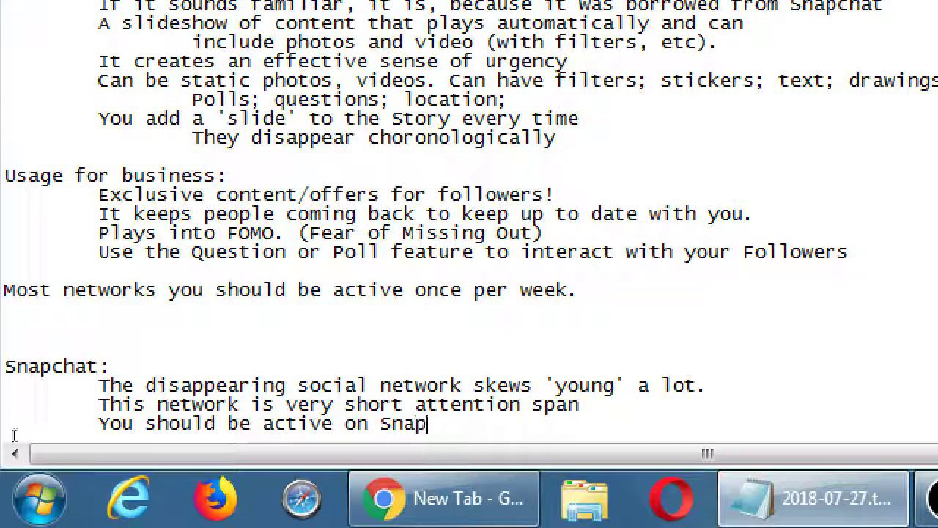
{"action": "type", "text": "chat every"}
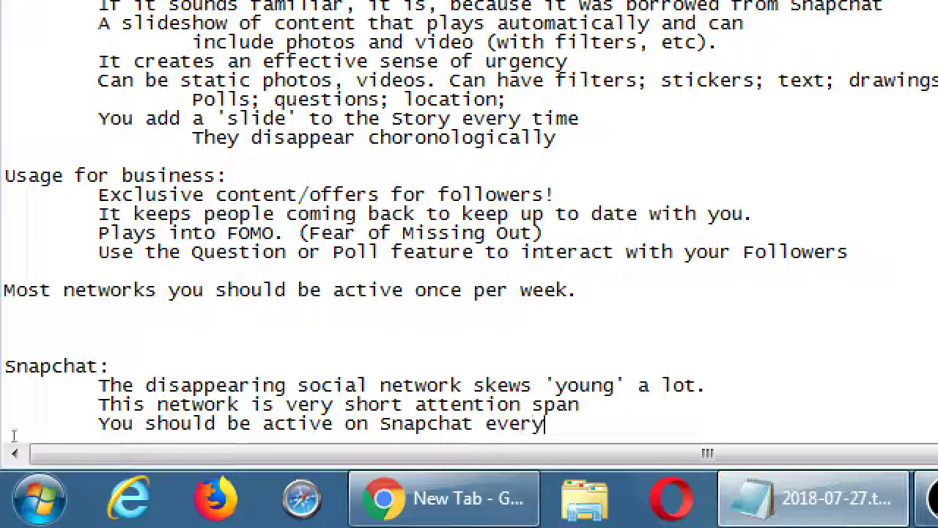
{"action": "type", "text": " few days"}
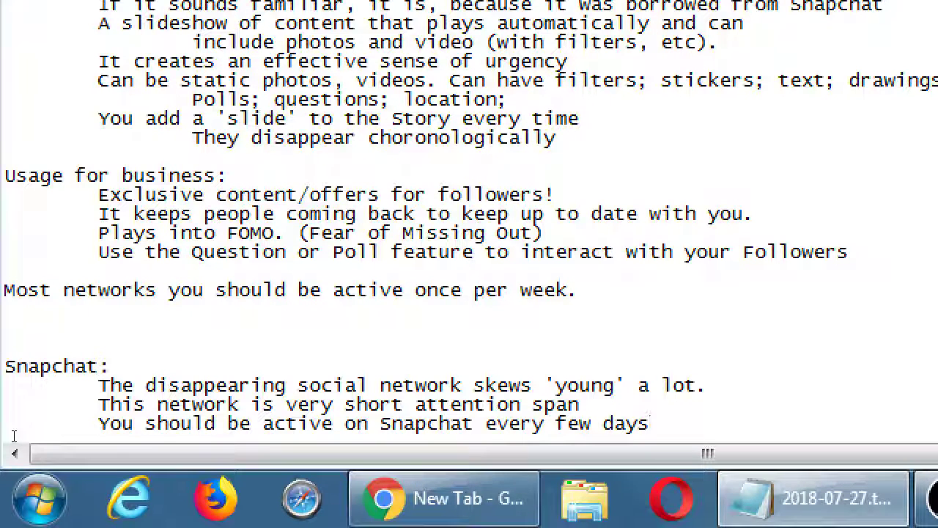
Add the Story note: photos or videos with filters or stickers that go away in 24 hours.
{"action": "key", "text": "Return"}
{"action": "key", "text": "Tab"}
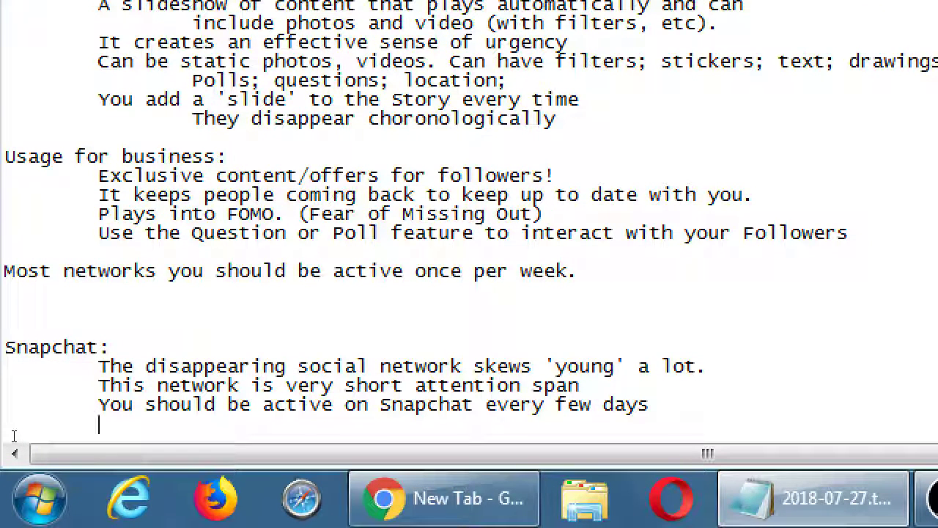
{"action": "type", "text": "You add a s"}
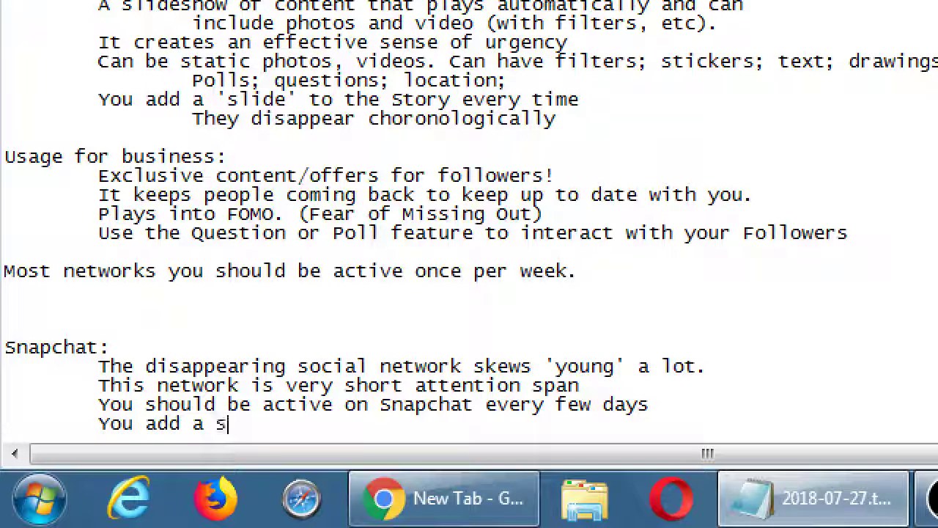
{"action": "type", "text": "till photo or a vid"}
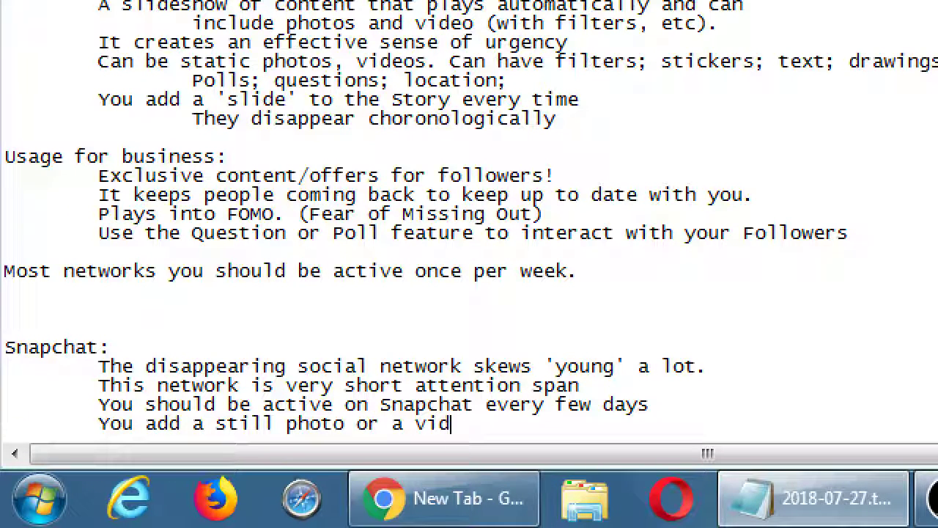
{"action": "type", "text": "eo with filters"}
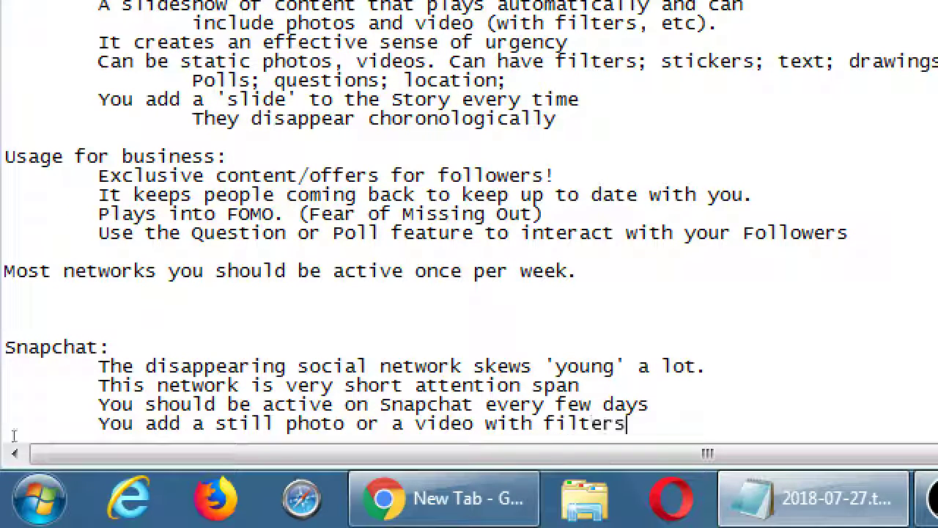
{"action": "type", "text": " or sticker"}
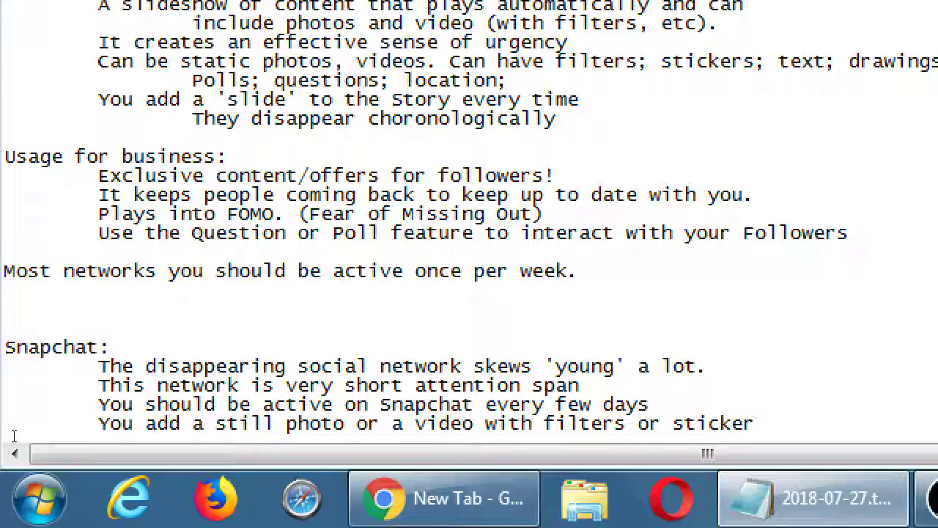
{"action": "type", "text": "s to you"}
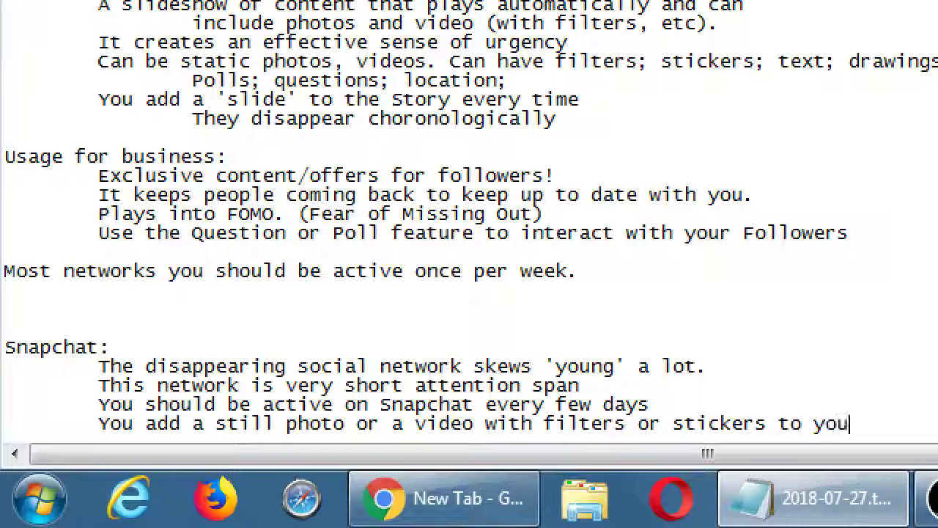
{"action": "type", "text": "r Story"}
{"action": "key", "text": "Return"}
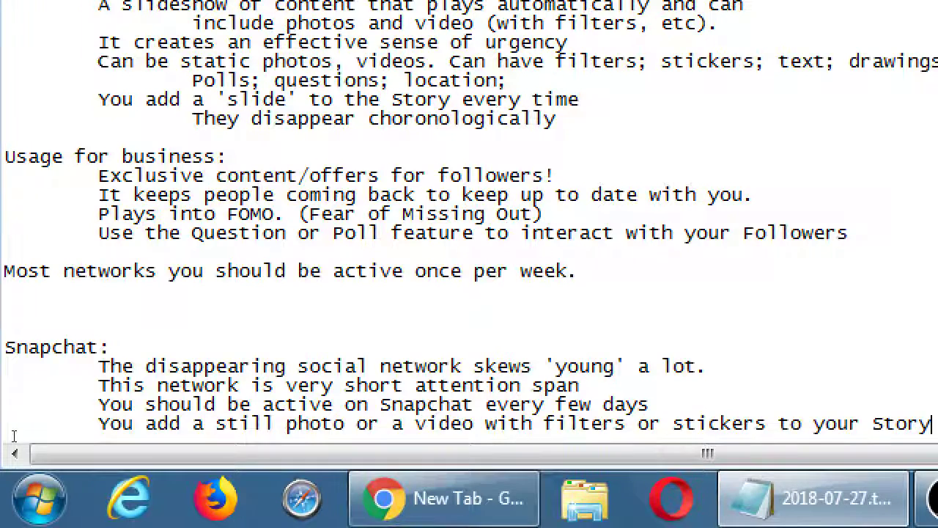
{"action": "key", "text": "Tab"}
{"action": "key", "text": "Tab"}
{"action": "type", "text": "that goes aw"}
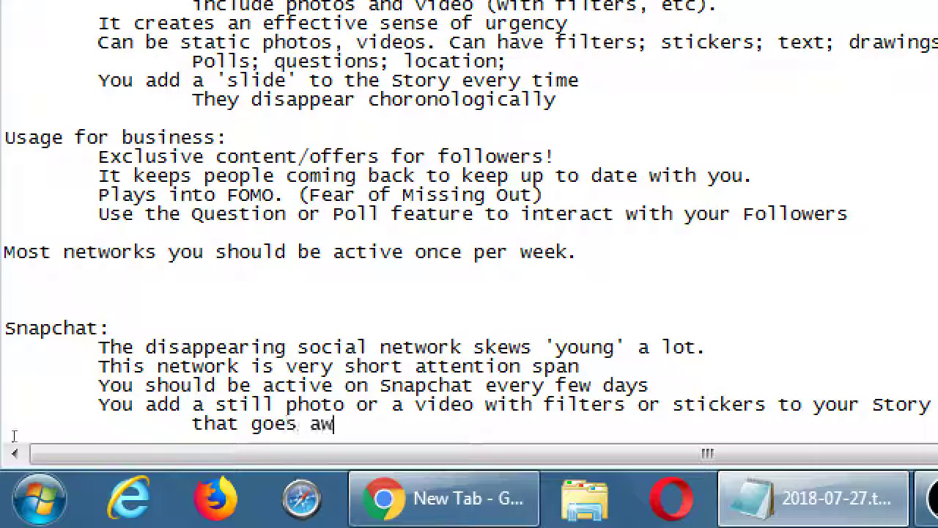
{"action": "type", "text": "ay in 24 hours."}
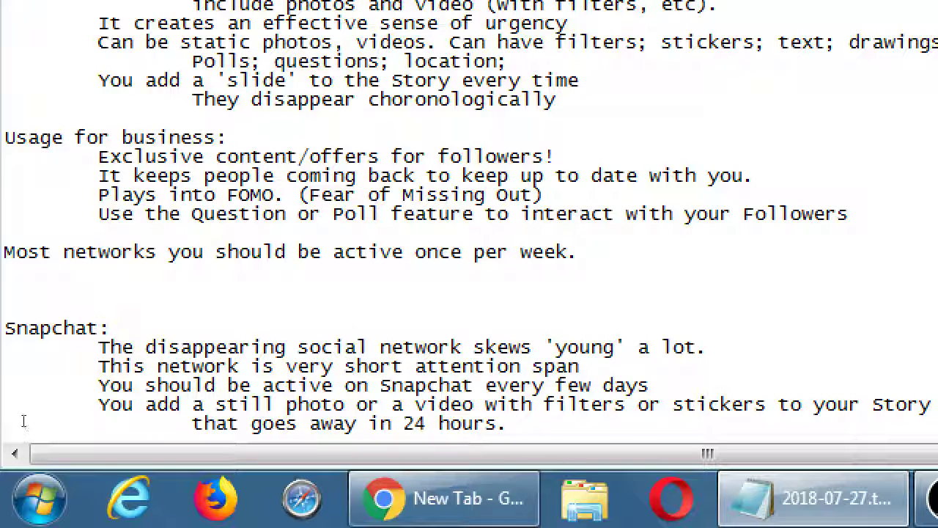
{"action": "key", "text": "Up"}
{"action": "key", "text": "Up"}
{"action": "key", "text": "Up"}
{"action": "key", "text": "Up"}
{"action": "key", "text": "Up"}
{"action": "key", "text": "Up"}
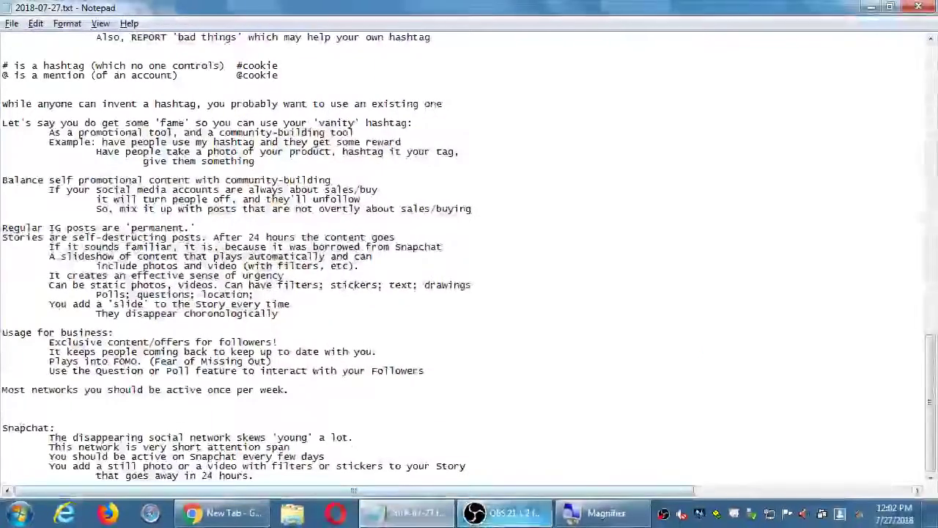
{"action": "left_click", "coordinate": [483, 504]}
{"action": "right_click", "coordinate": [116, 188]}
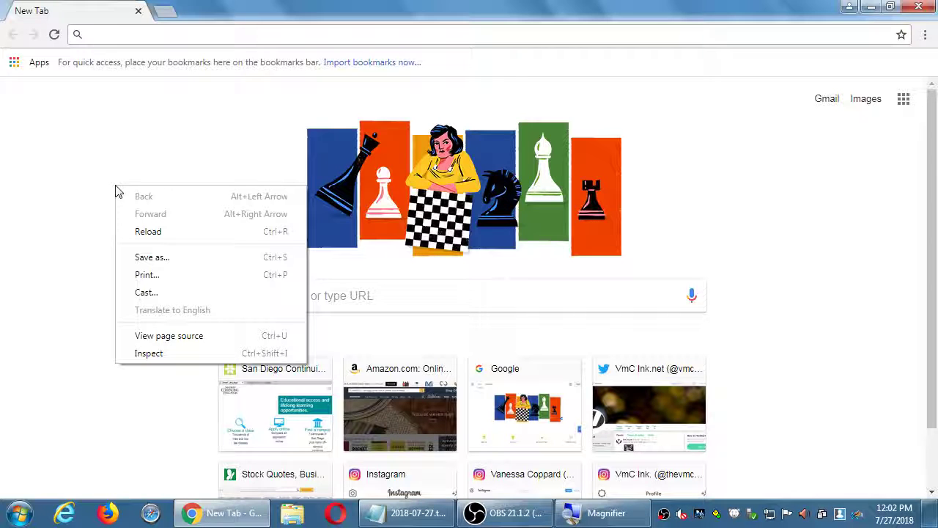
{"action": "left_click", "coordinate": [747, 192]}
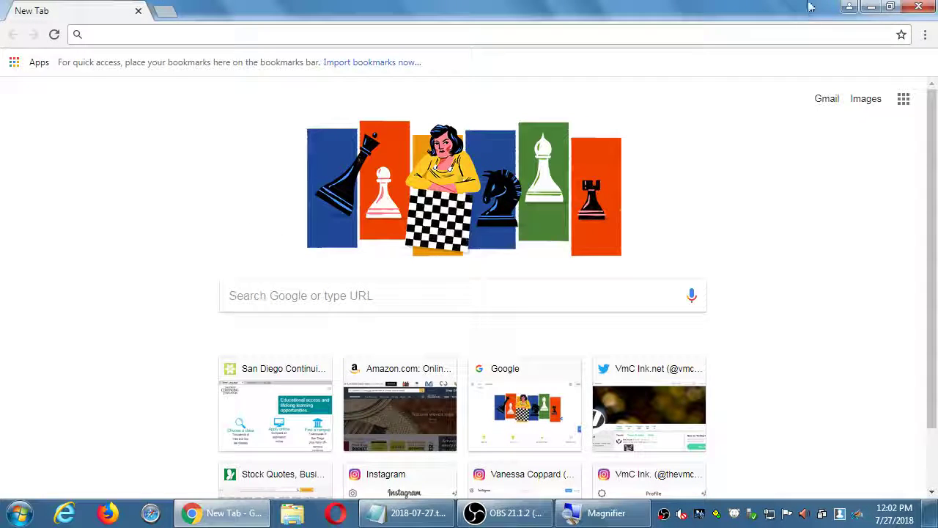
{"action": "left_click", "coordinate": [871, 7]}
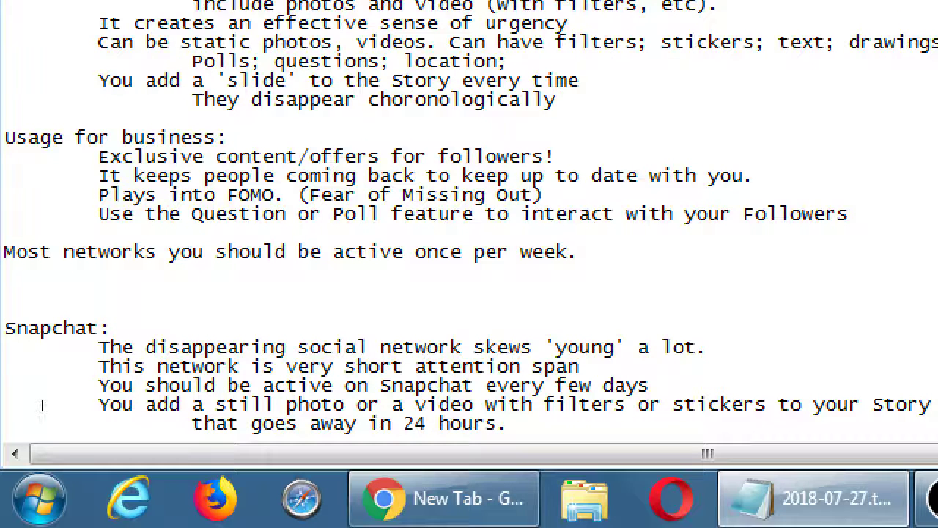
Add the indented line 'Even though content disappears in SN or IG, you have to remember:'.
{"action": "key", "text": "Down"}
{"action": "key", "text": "Down"}
{"action": "key", "text": "Down"}
{"action": "key", "text": "Down"}
{"action": "key", "text": "Down"}
{"action": "key", "text": "Down"}
{"action": "key", "text": "End"}
{"action": "key", "text": "Return"}
{"action": "key", "text": "Tab"}
{"action": "type", "text": "Even though content disappears in SN or IG"}
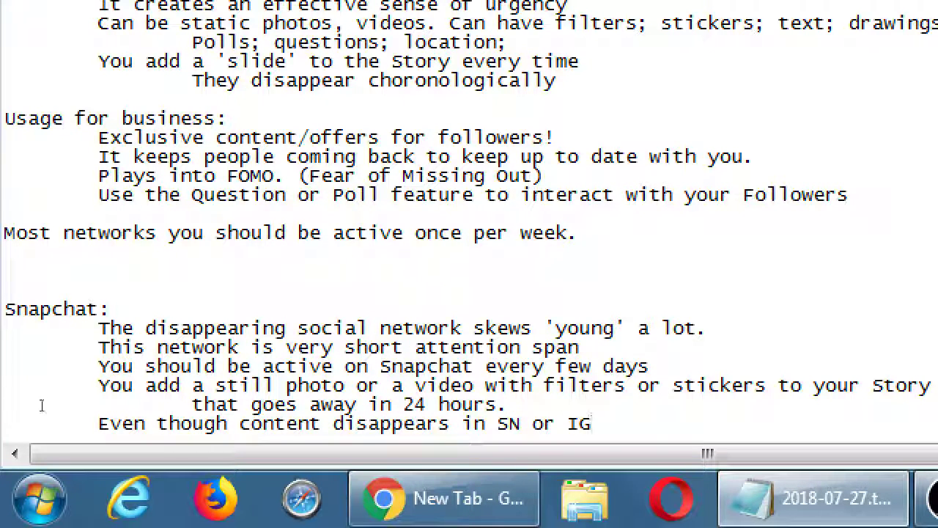
{"action": "type", "text": ", you have"}
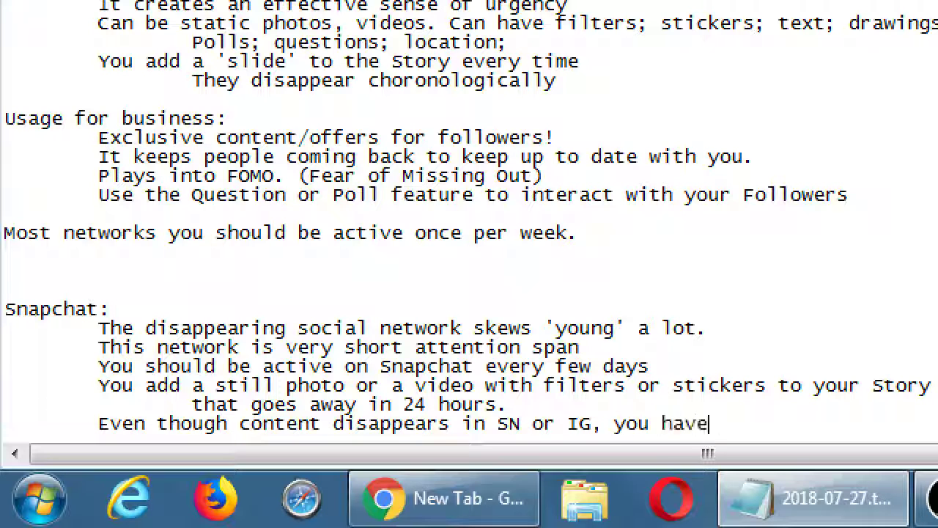
{"action": "type", "text": " to remember:"}
Follow it with 'if it's on the internet, it's forever.' and start a new line below.
{"action": "key", "text": "Return"}
{"action": "key", "text": "Tab"}
{"action": "type", "text": "if it's on the"}
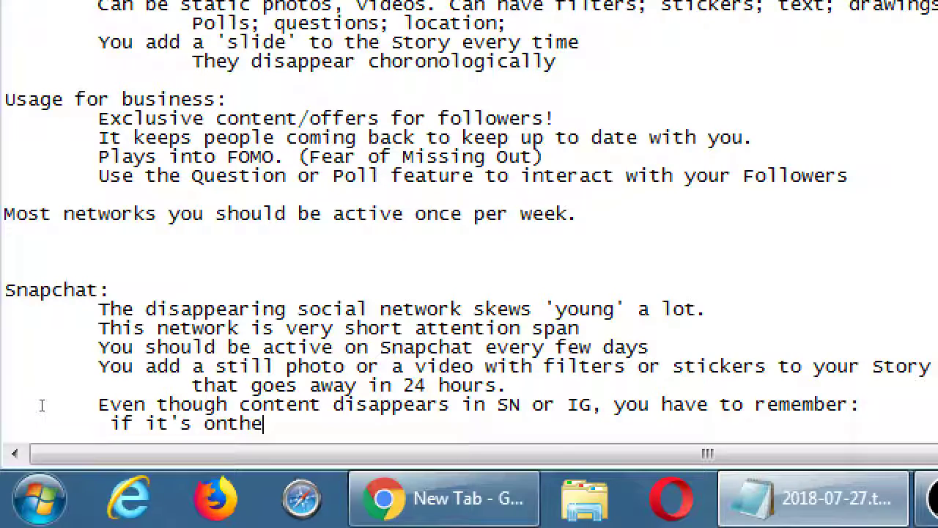
{"action": "key", "text": "BackSpace"}
{"action": "key", "text": "BackSpace"}
{"action": "key", "text": "BackSpace"}
{"action": "type", "text": "the internet"}
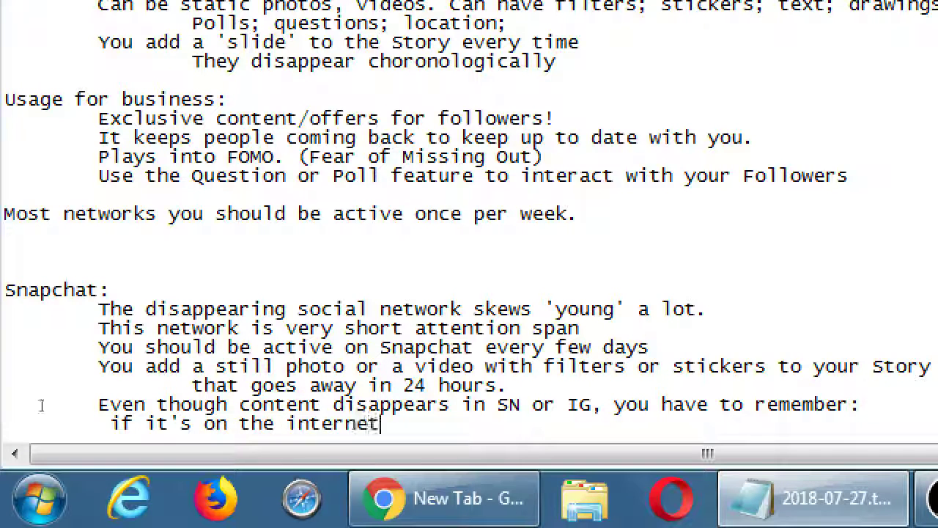
{"action": "type", "text": ", it's forver."}
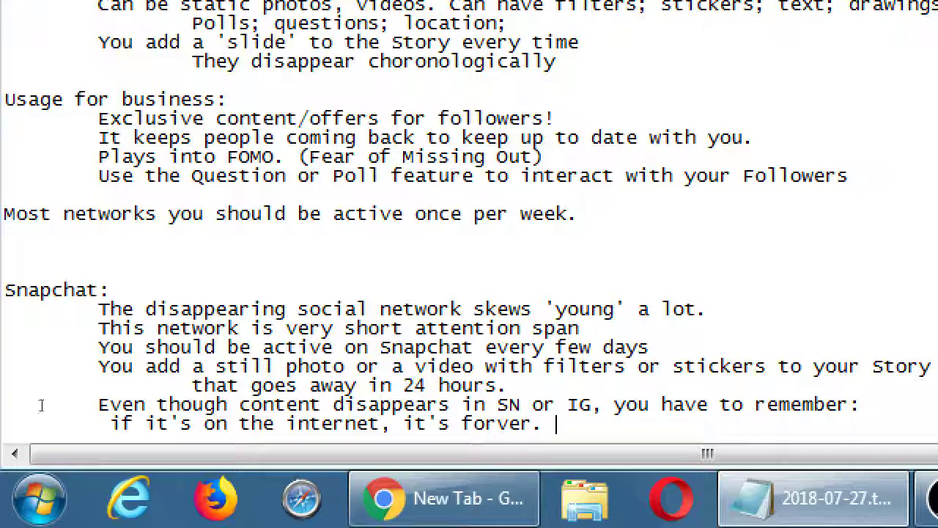
{"action": "key", "text": "Left"}
{"action": "key", "text": "Left"}
{"action": "key", "text": "Left"}
{"action": "key", "text": "Left"}
{"action": "key", "text": "Left"}
{"action": "type", "text": "e"}
{"action": "key", "text": "End"}
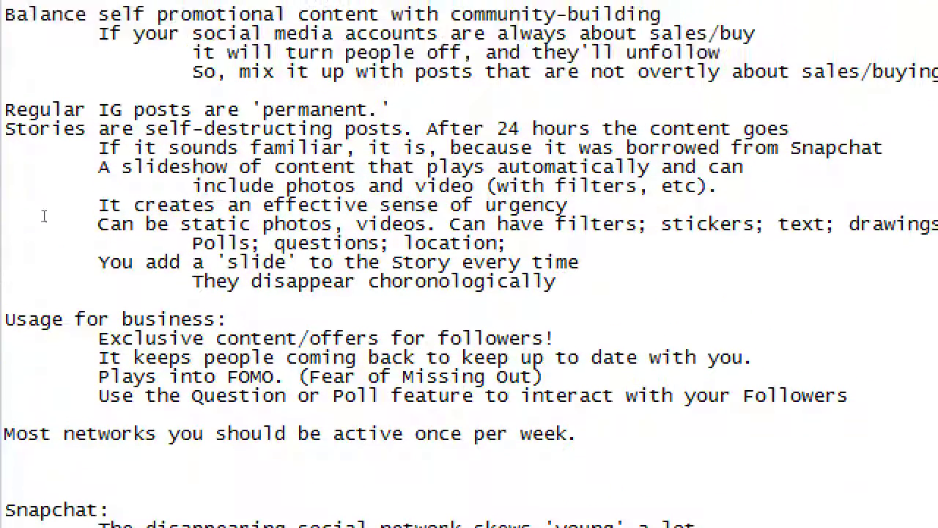
{"action": "scroll", "coordinate": [58, 227], "scroll_direction": "up", "scroll_amount": 2}
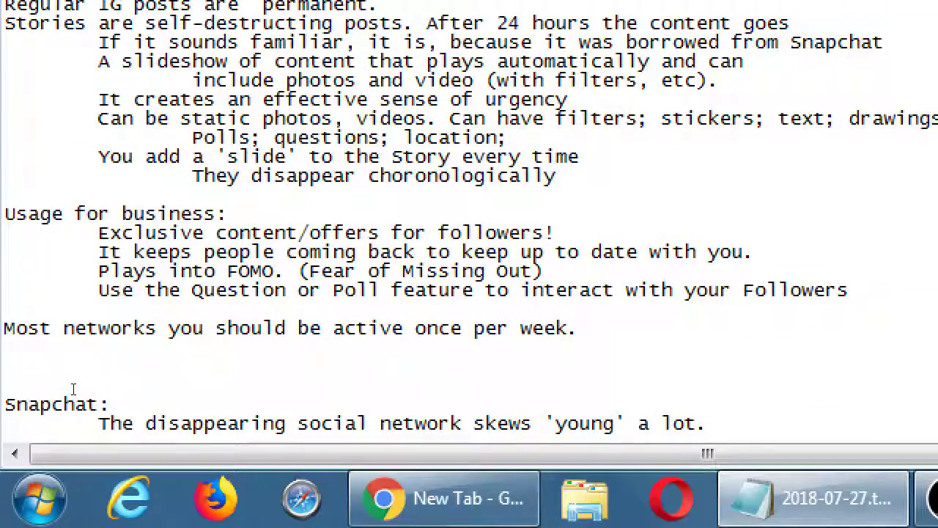
{"action": "key", "text": "Down"}
{"action": "key", "text": "Down"}
{"action": "key", "text": "Down"}
{"action": "scroll", "coordinate": [161, 420], "scroll_direction": "down", "scroll_amount": 2}
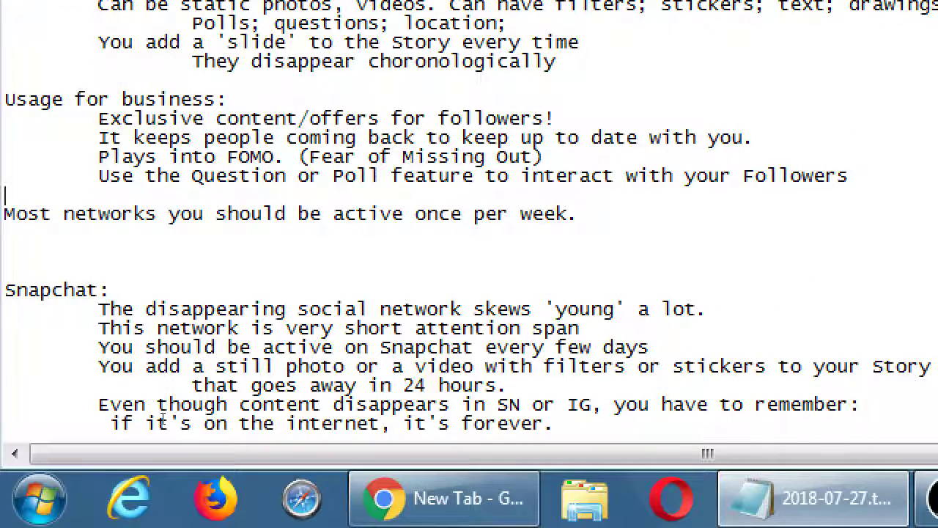
{"action": "key", "text": "Return"}
{"action": "key", "text": "Return"}
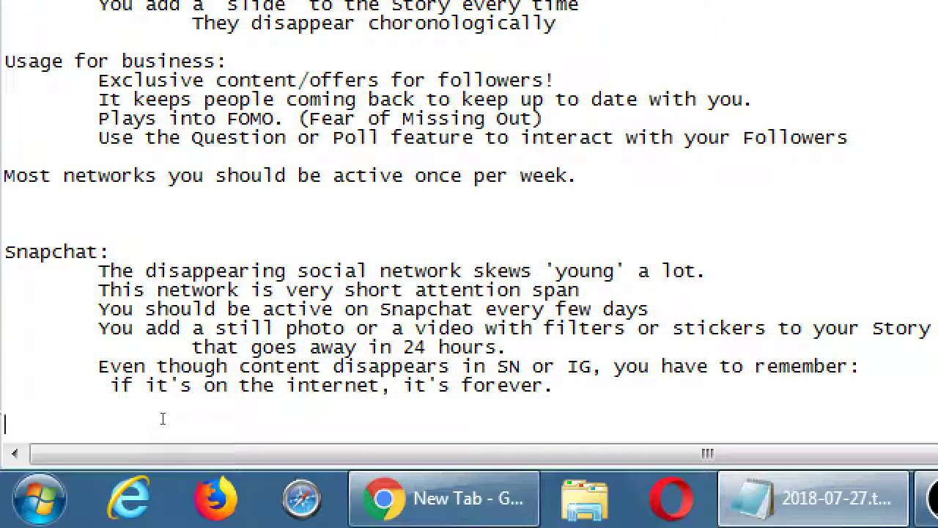
Type 'For business: can you post content often and be up to date?'.
{"action": "type", "text": "For businessn"}
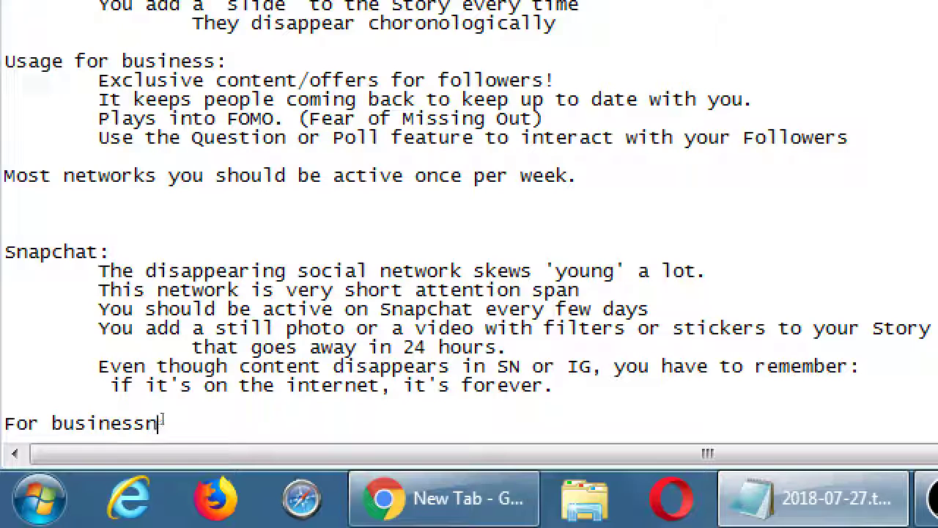
{"action": "key", "text": "BackSpace"}
{"action": "key", "text": "BackSpace"}
{"action": "key", "text": "BackSpace"}
{"action": "type", "text": "ss: can you post"}
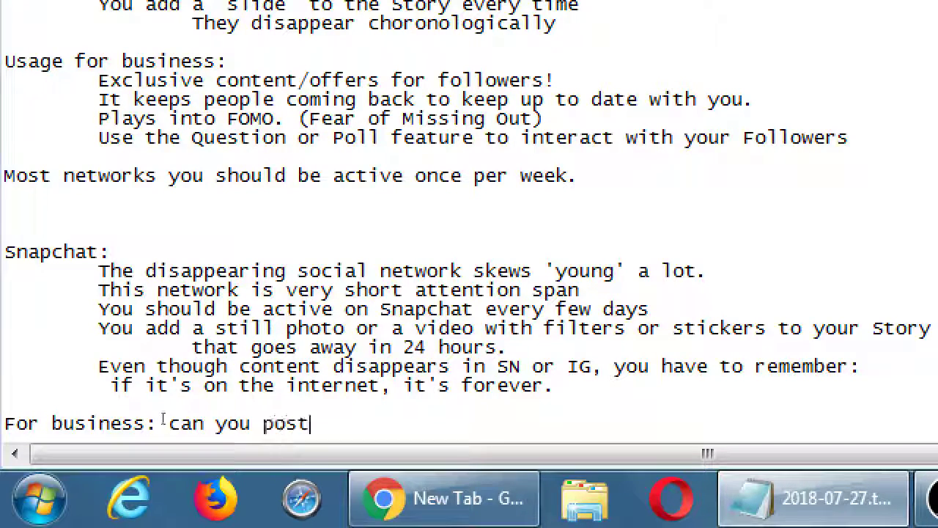
{"action": "type", "text": " content oft"}
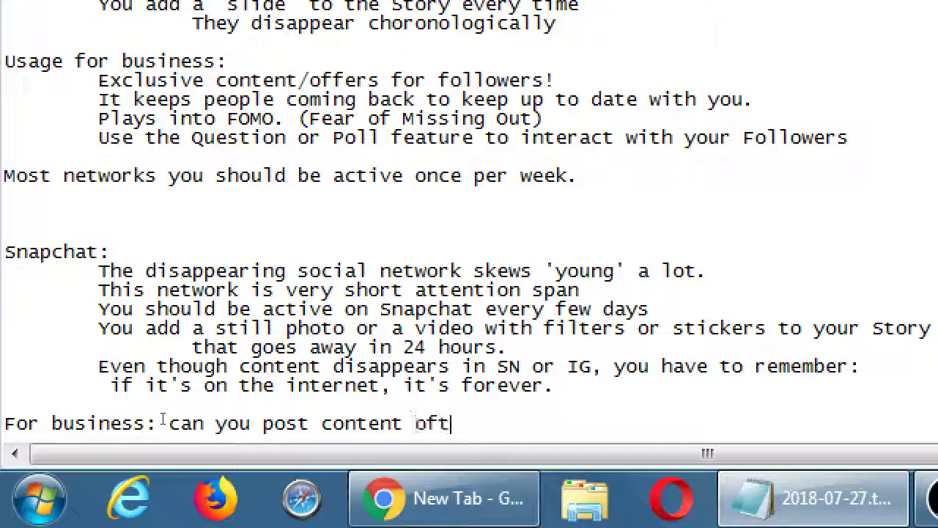
{"action": "type", "text": "en and be up t"}
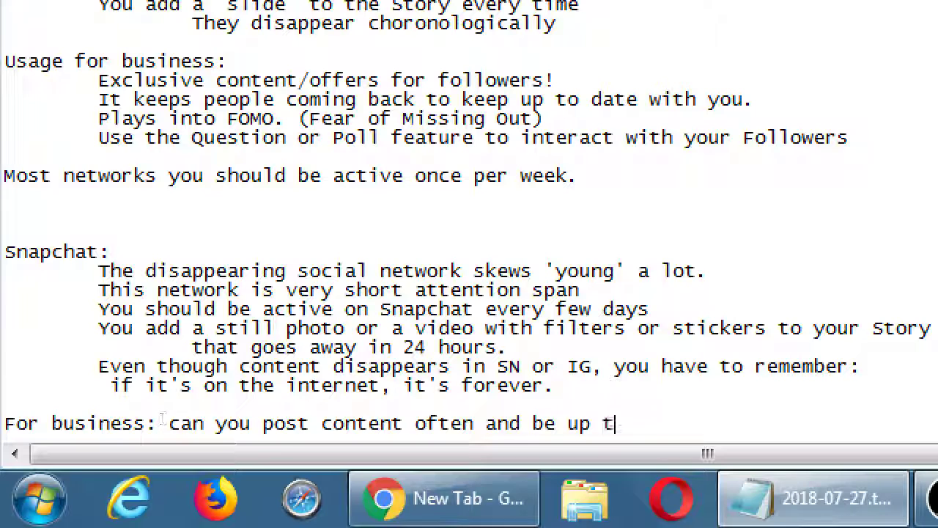
{"action": "type", "text": "o date?"}
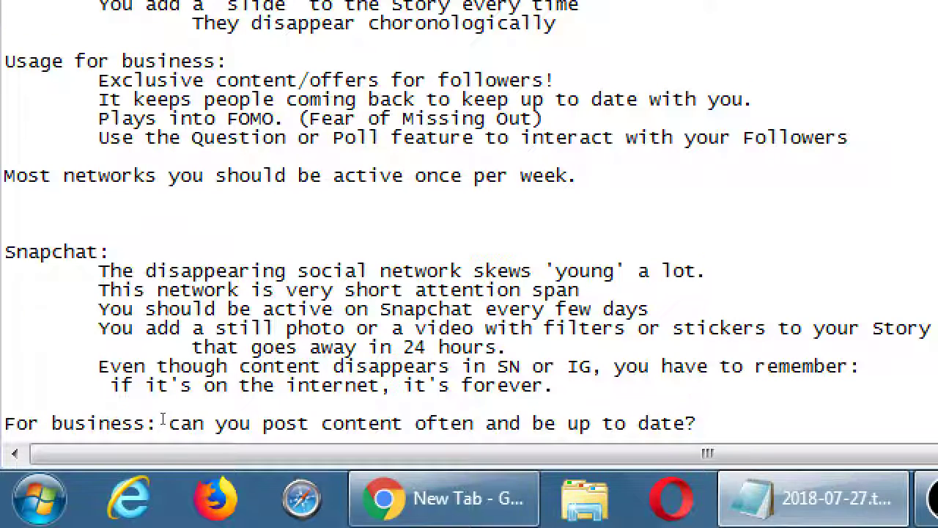
Add the indented question 'Can you create a 'slideshow' as a sequntial story?'.
{"action": "key", "text": "Return"}
{"action": "key", "text": "Tab"}
{"action": "type", "text": "Can you create a 'slideshow' "}
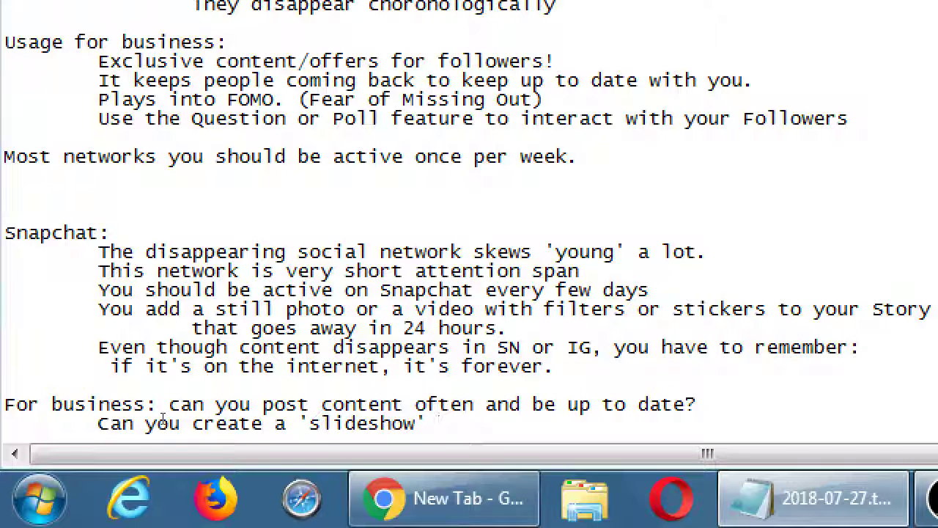
{"action": "type", "text": "as a sequnt"}
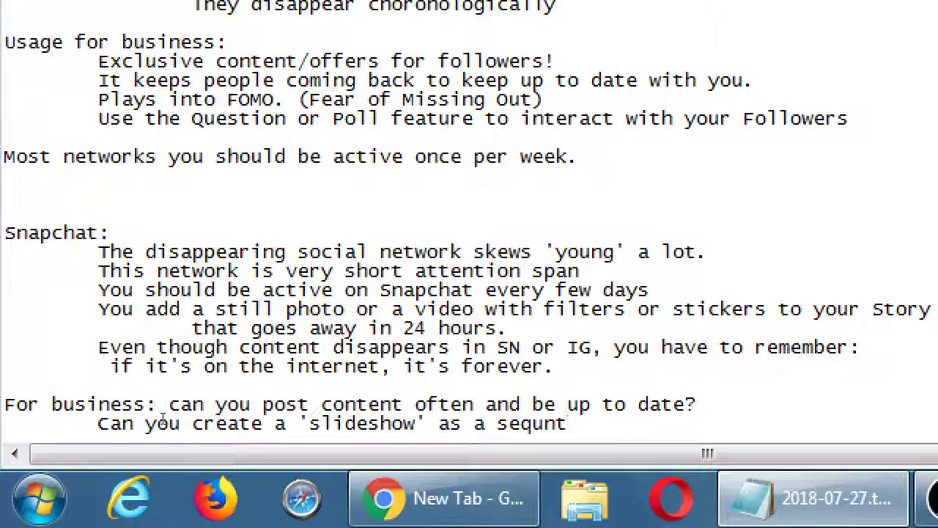
{"action": "type", "text": "ial story?"}
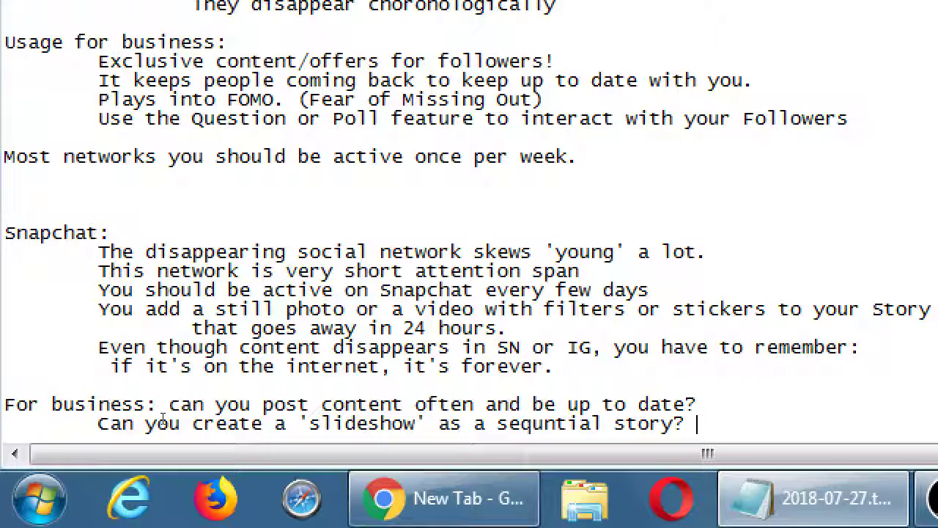
{"action": "key", "text": "Return"}
{"action": "key", "text": "Tab"}
{"action": "key", "text": "Tab"}
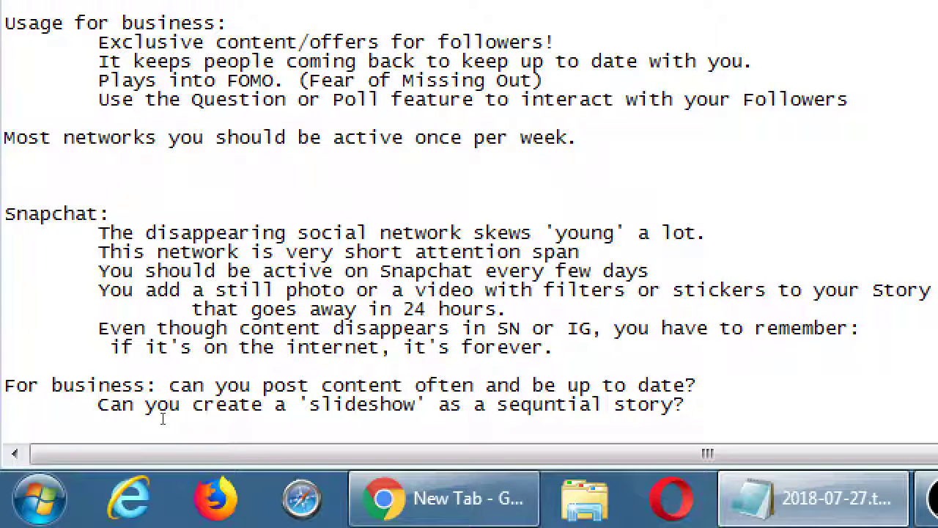
Type 'Snapchat idea: A story with a Beginning, Middle, and End', correcting the misspelled story.
{"action": "type", "text": "Snapchat idea"}
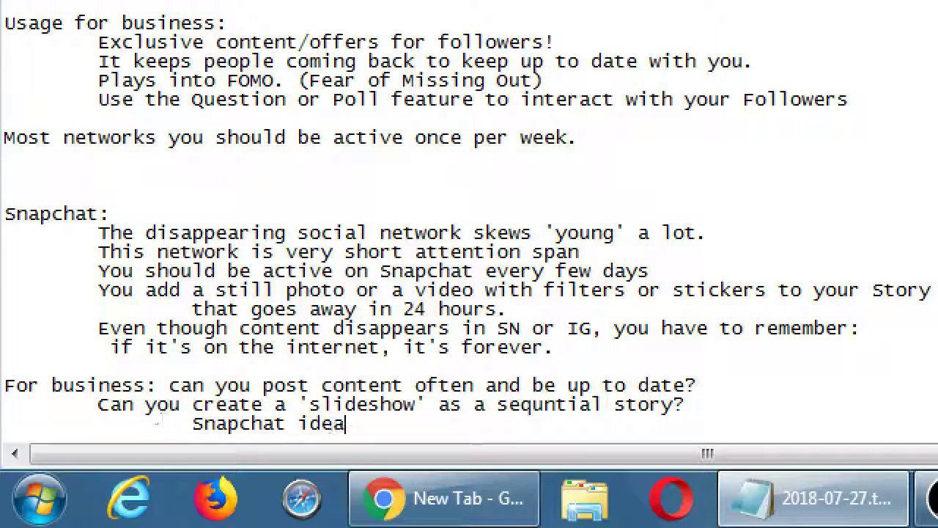
{"action": "type", "text": ": Astory"}
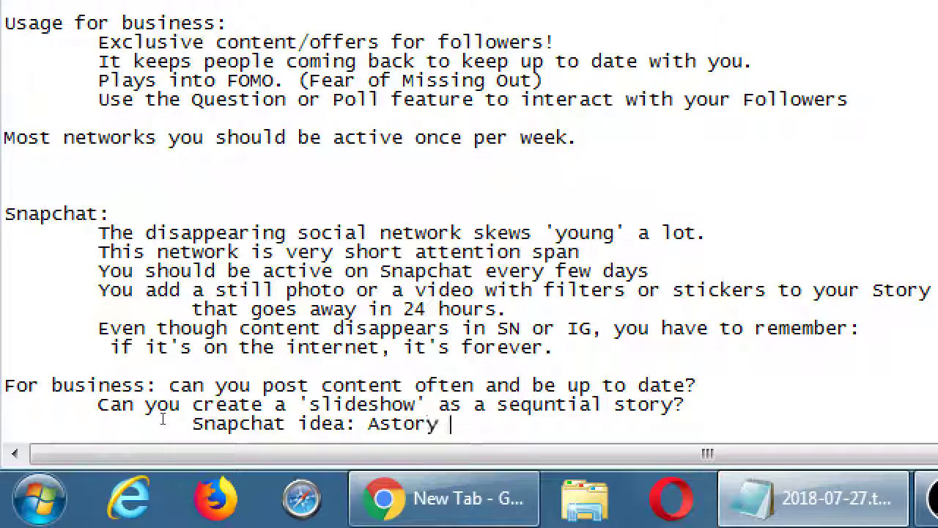
{"action": "key", "text": "BackSpace"}
{"action": "key", "text": "BackSpace"}
{"action": "key", "text": "BackSpace"}
{"action": "key", "text": "BackSpace"}
{"action": "key", "text": "BackSpace"}
{"action": "key", "text": "BackSpace"}
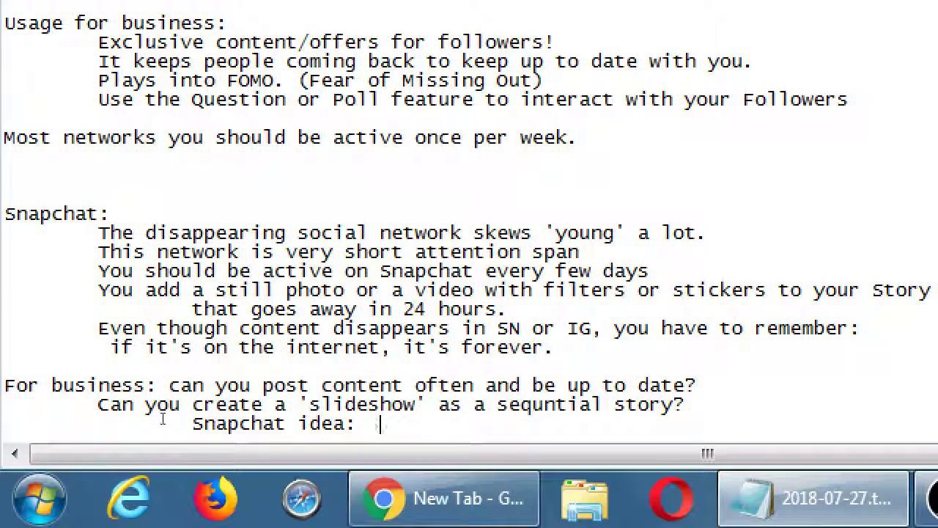
{"action": "type", "text": "A sotry"}
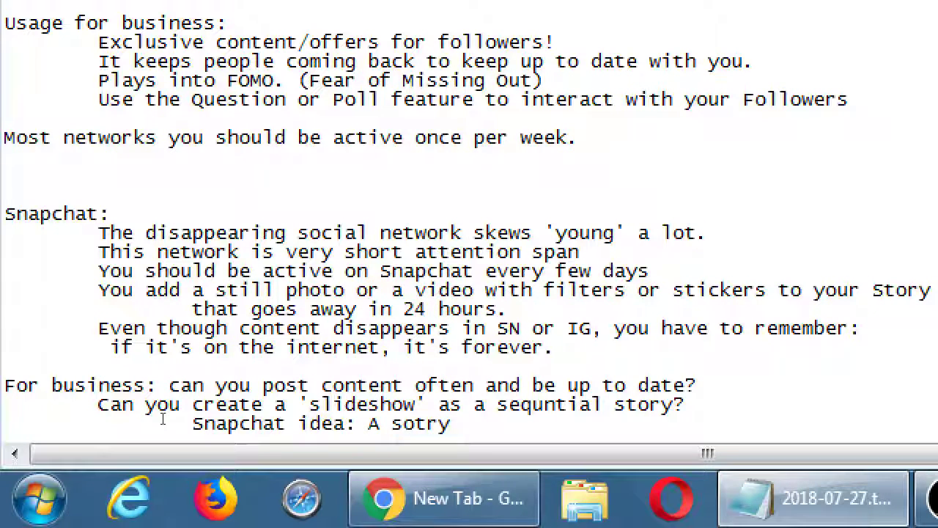
{"action": "key", "text": "ctrl+shift+Left"}
{"action": "type", "text": "b"}
{"action": "key", "text": "BackSpace"}
{"action": "type", "text": "story with a Beg"}
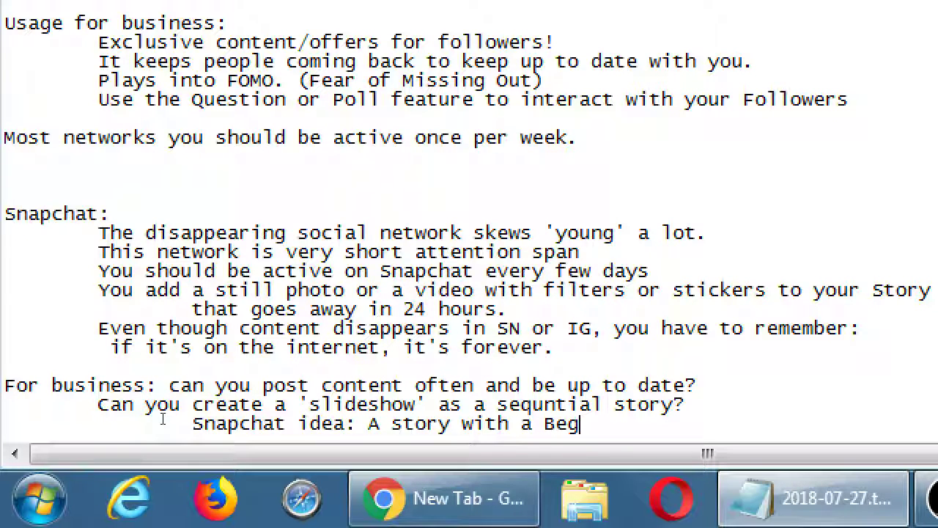
{"action": "type", "text": "inning, Middl"}
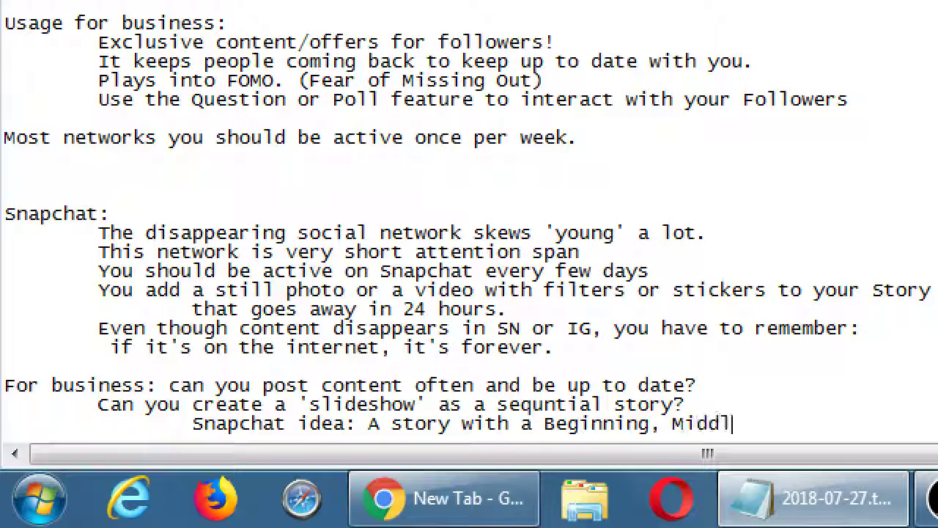
{"action": "type", "text": "e, and "}
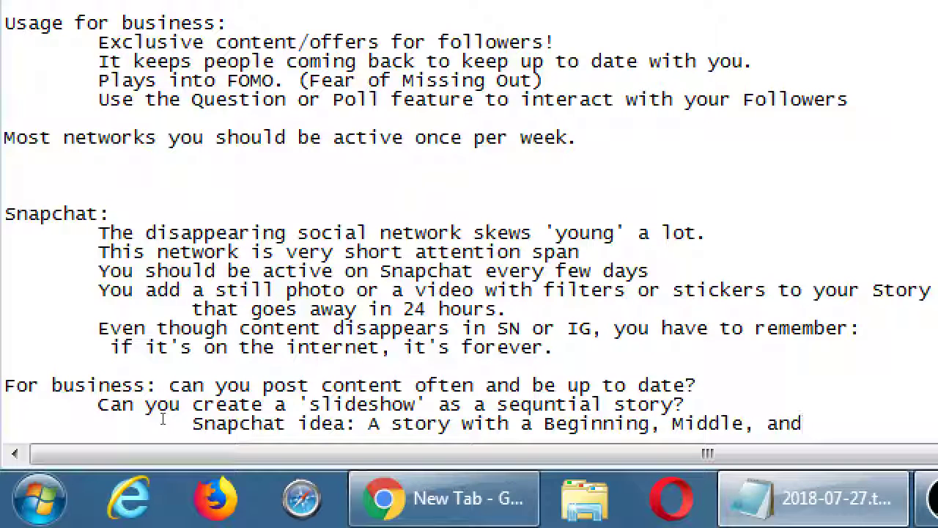
{"action": "type", "text": "End"}
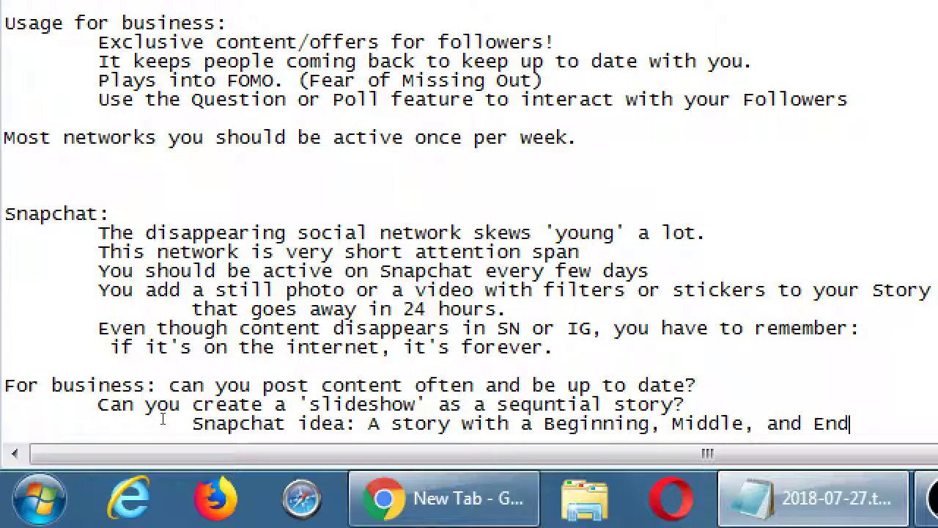
Add the indented line 'You can use Geofilters to target a location for your Snaps'.
{"action": "key", "text": "Return"}
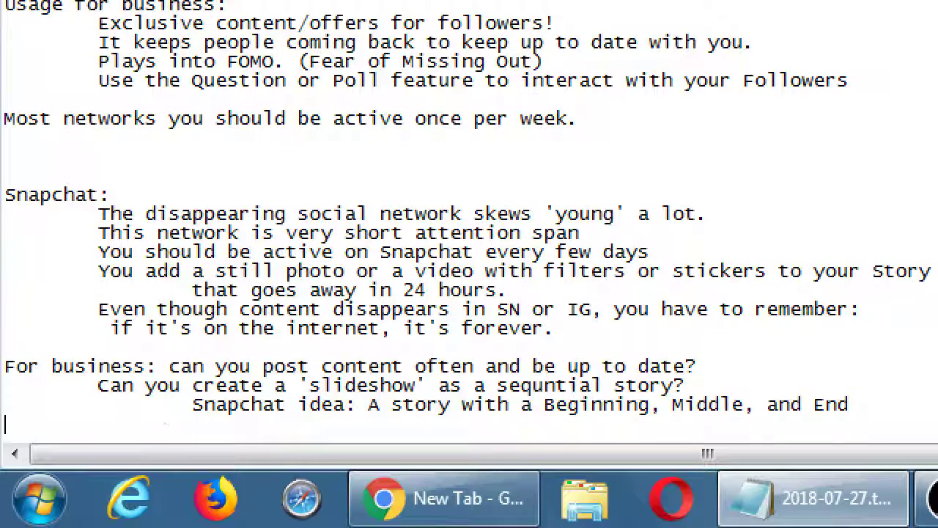
{"action": "key", "text": "Tab"}
{"action": "type", "text": "You can u"}
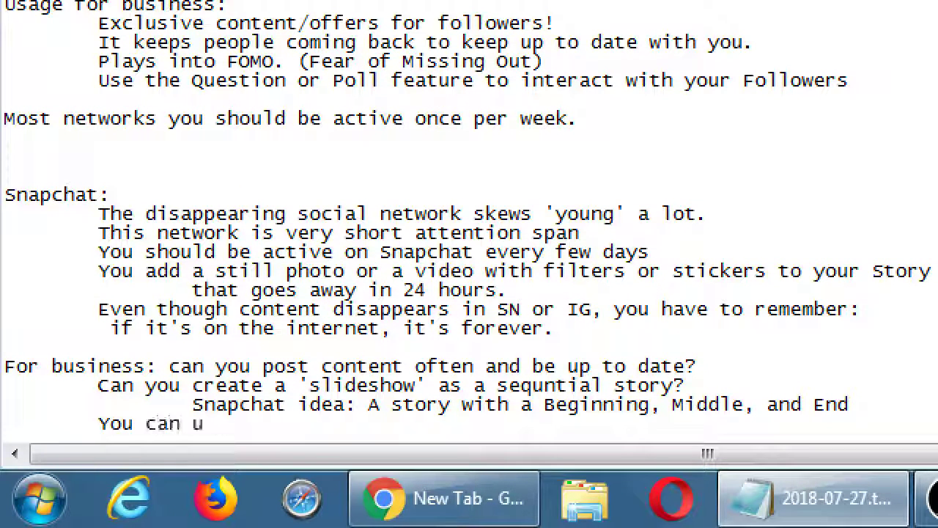
{"action": "type", "text": "se Geofilter"}
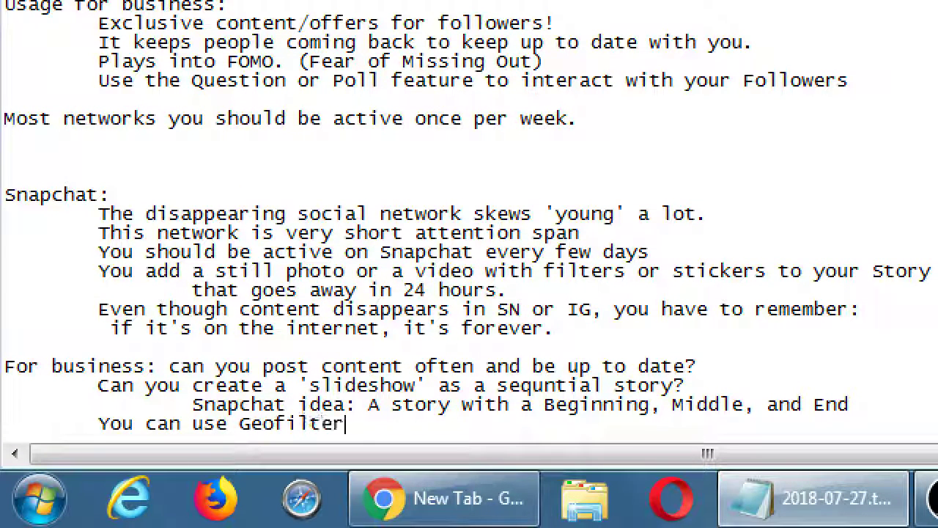
{"action": "type", "text": "s to target a lo"}
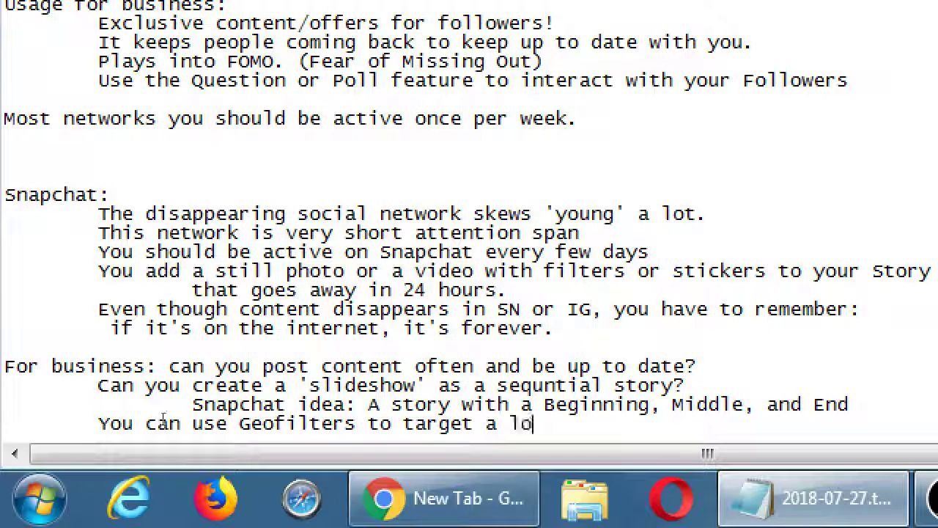
{"action": "type", "text": "cation for your"}
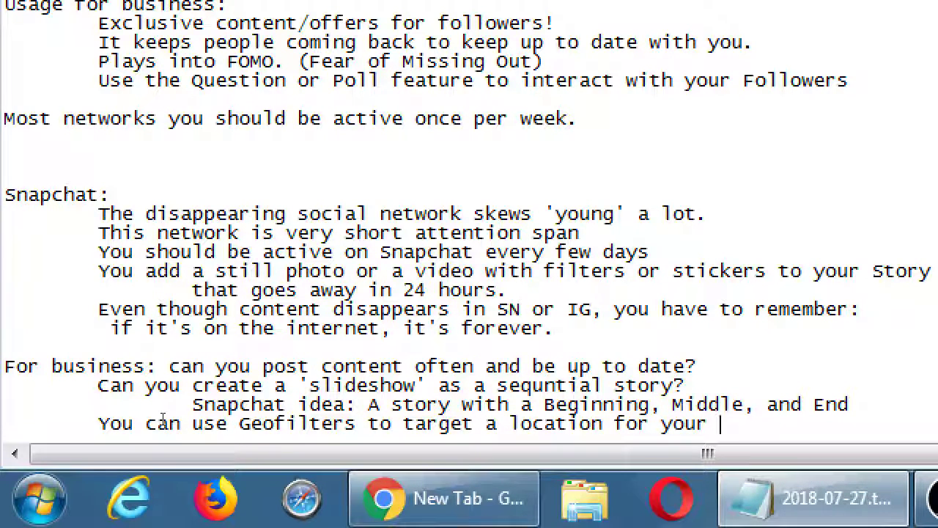
{"action": "type", "text": " Stories"}
{"action": "key", "text": "BackSpace"}
{"action": "key", "text": "BackSpace"}
{"action": "key", "text": "BackSpace"}
{"action": "key", "text": "BackSpace"}
{"action": "key", "text": "BackSpace"}
{"action": "key", "text": "BackSpace"}
{"action": "type", "text": "naps"}
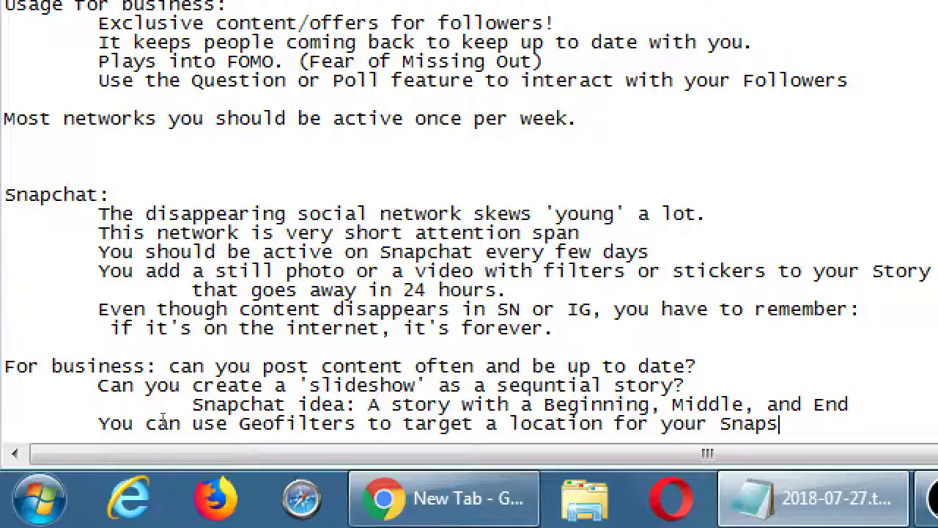
{"action": "key", "text": "shift+Left"}
{"action": "key", "text": "shift+Left"}
{"action": "key", "text": "shift+Left"}
{"action": "key", "text": "shift+Left"}
{"action": "key", "text": "shift+Left"}
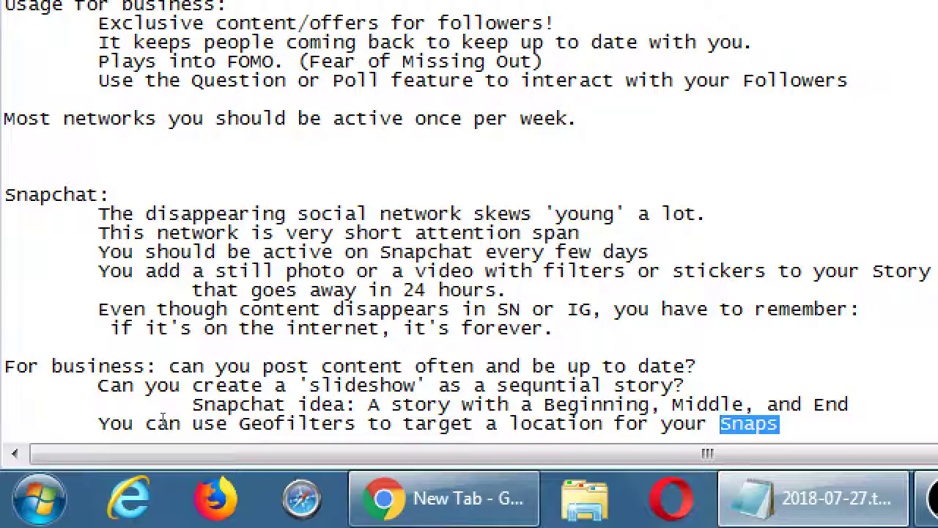
Replace 'content' with 'Snaps' in the 'Even though content disappears' line.
{"action": "left_click", "coordinate": [720, 405]}
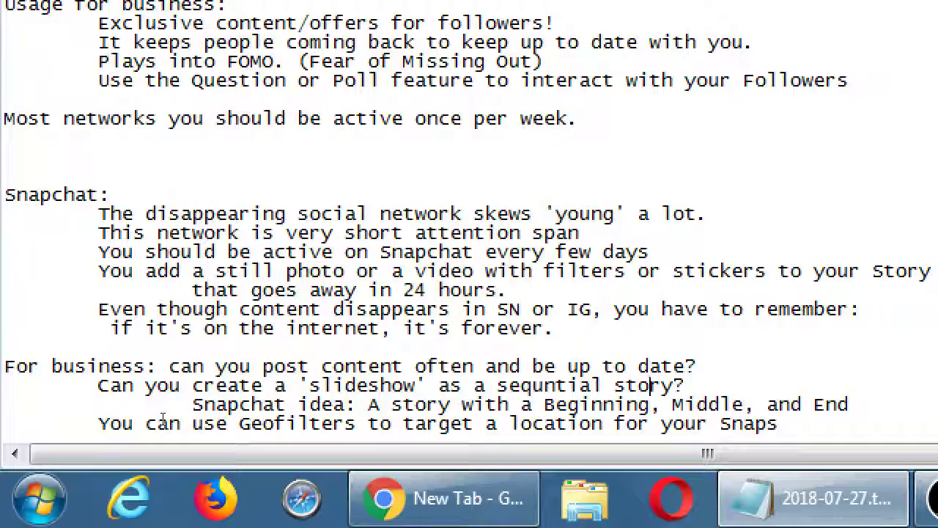
{"action": "key", "text": "Up"}
{"action": "key", "text": "Left"}
{"action": "key", "text": "Left"}
{"action": "key", "text": "Left"}
{"action": "key", "text": "Left"}
{"action": "key", "text": "Left"}
{"action": "key", "text": "Left"}
{"action": "key", "text": "Left"}
{"action": "key", "text": "Left"}
{"action": "key", "text": "Left"}
{"action": "key", "text": "Left"}
{"action": "key", "text": "Left"}
{"action": "key", "text": "Up"}
{"action": "key", "text": "Up"}
{"action": "key", "text": "Up"}
{"action": "key", "text": "Home"}
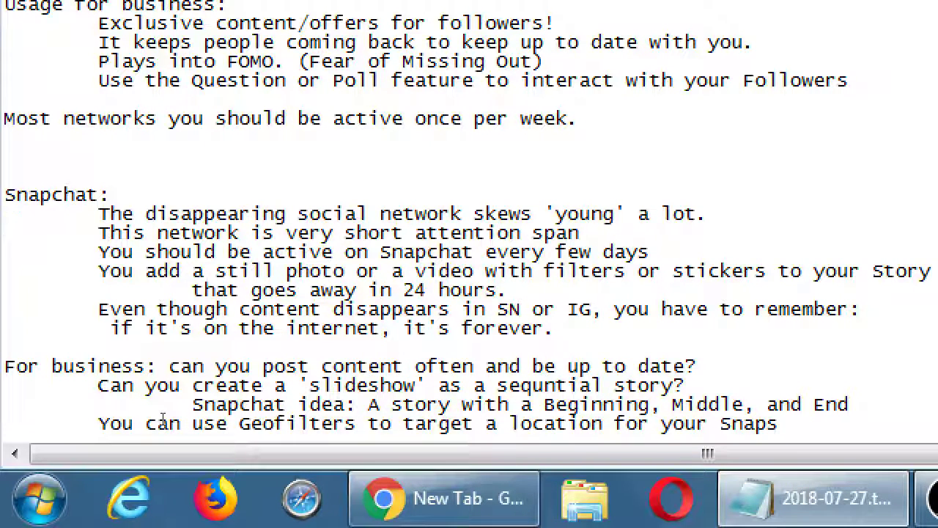
{"action": "key", "text": "Down"}
{"action": "key", "text": "Down"}
{"action": "key", "text": "Down"}
{"action": "key", "text": "Down"}
{"action": "key", "text": "Right"}
{"action": "key", "text": "Right"}
{"action": "key", "text": "Right"}
{"action": "key", "text": "Right"}
{"action": "key", "text": "Right"}
{"action": "key", "text": "Right"}
{"action": "key", "text": "Right"}
{"action": "key", "text": "Right"}
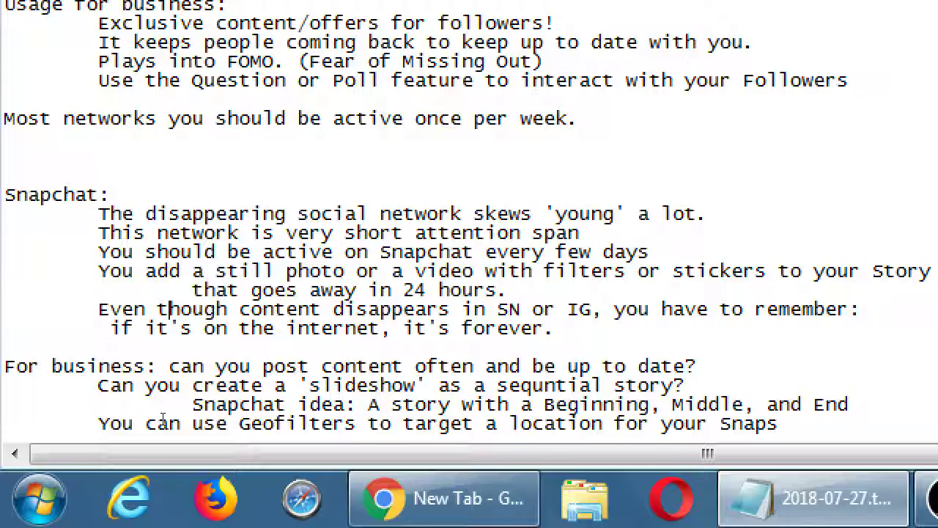
{"action": "key", "text": "Right"}
{"action": "key", "text": "Right"}
{"action": "key", "text": "Right"}
{"action": "key", "text": "Right"}
{"action": "key", "text": "Right"}
{"action": "key", "text": "Right"}
{"action": "key", "text": "Right"}
{"action": "key", "text": "Left"}
{"action": "key", "text": "Left"}
{"action": "key", "text": "ctrl+shift+Right"}
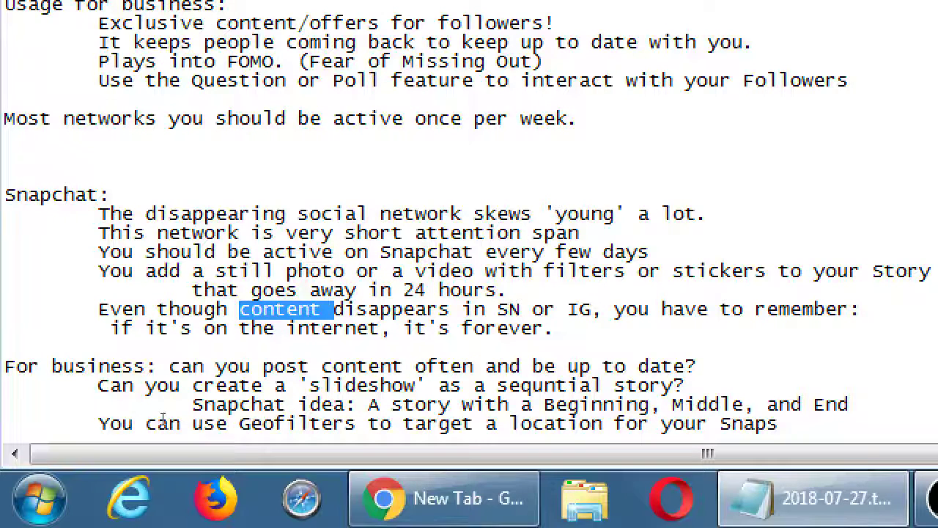
{"action": "type", "text": "Snaps"}
{"action": "key", "text": "ctrl+End"}
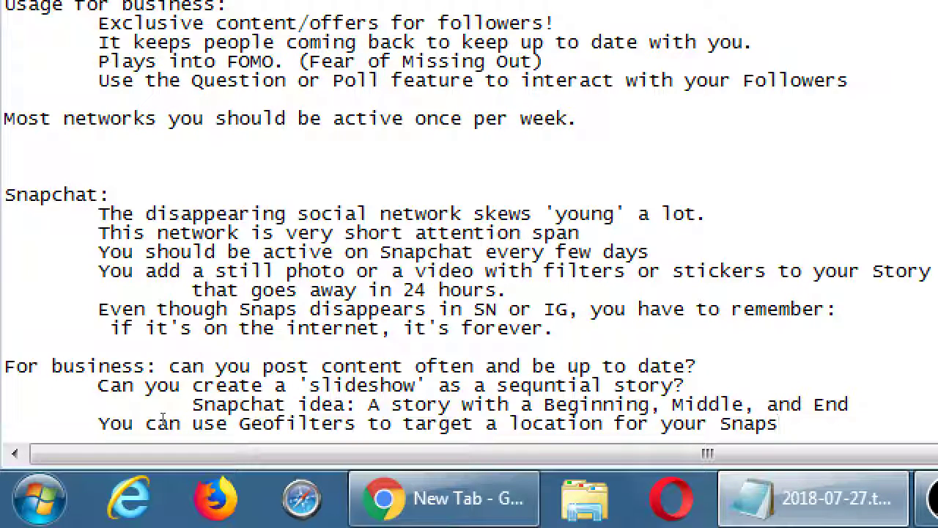
Add the indented line 'You can create custom filters that only exist at a certain location'.
{"action": "key", "text": "Return"}
{"action": "key", "text": "Tab"}
{"action": "type", "text": "You can create "}
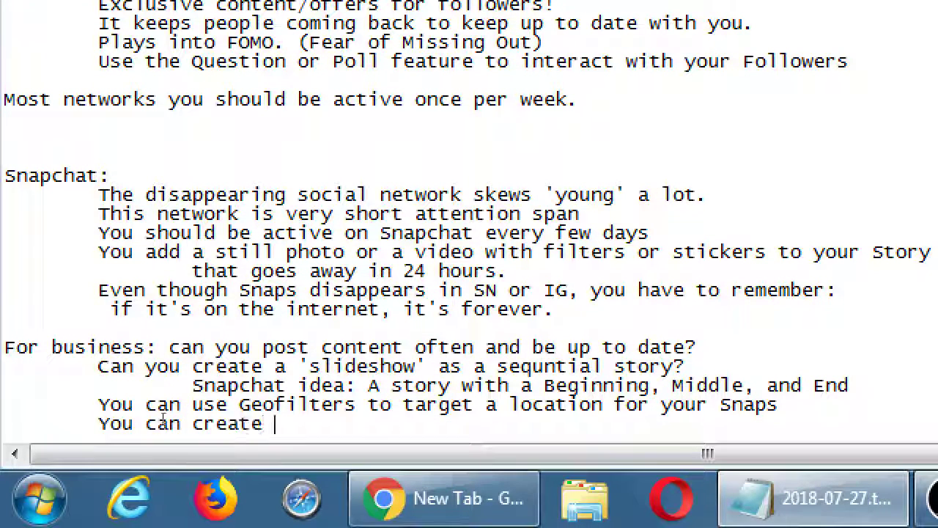
{"action": "type", "text": "custom filters"}
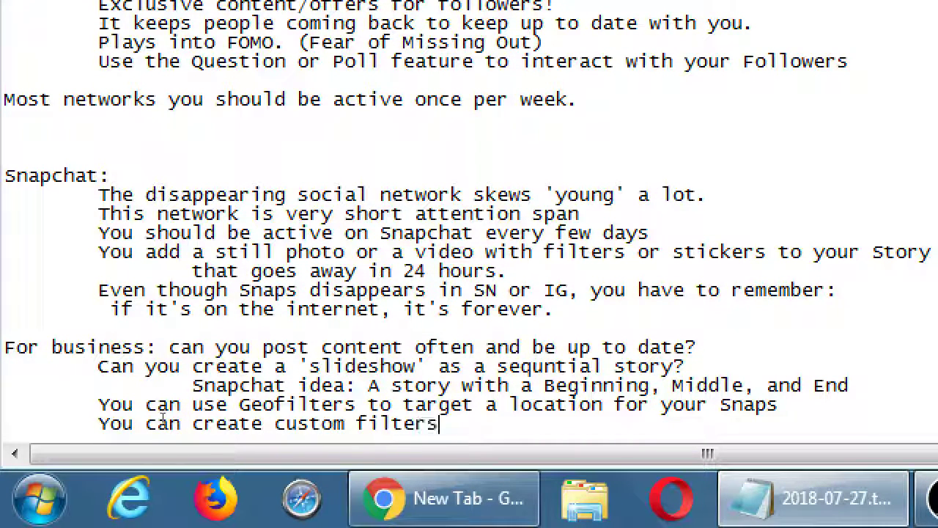
{"action": "type", "text": " th"}
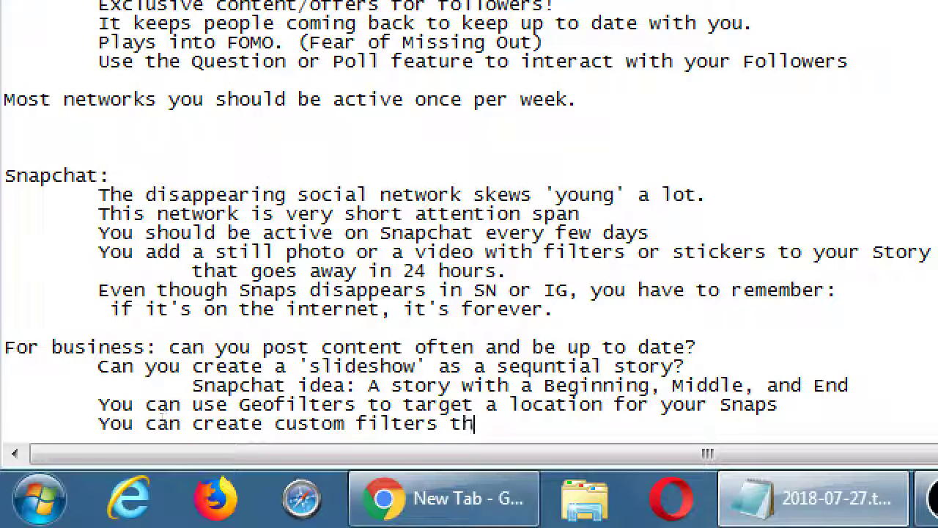
{"action": "type", "text": "at only exi"}
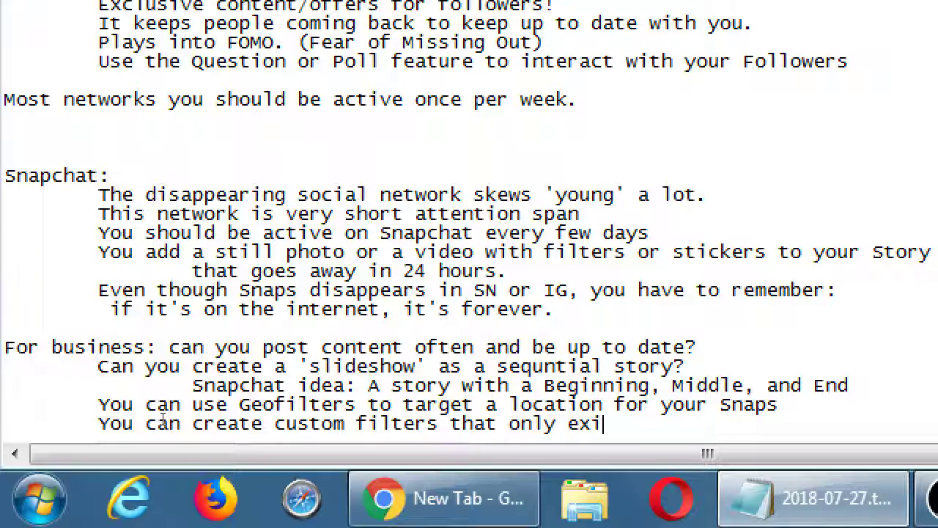
{"action": "type", "text": "st at a cert"}
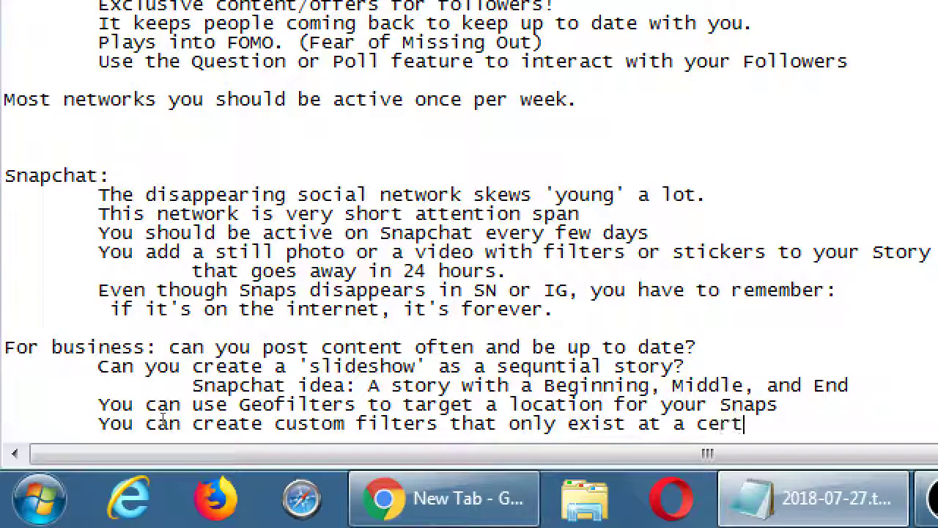
{"action": "type", "text": "ain location"}
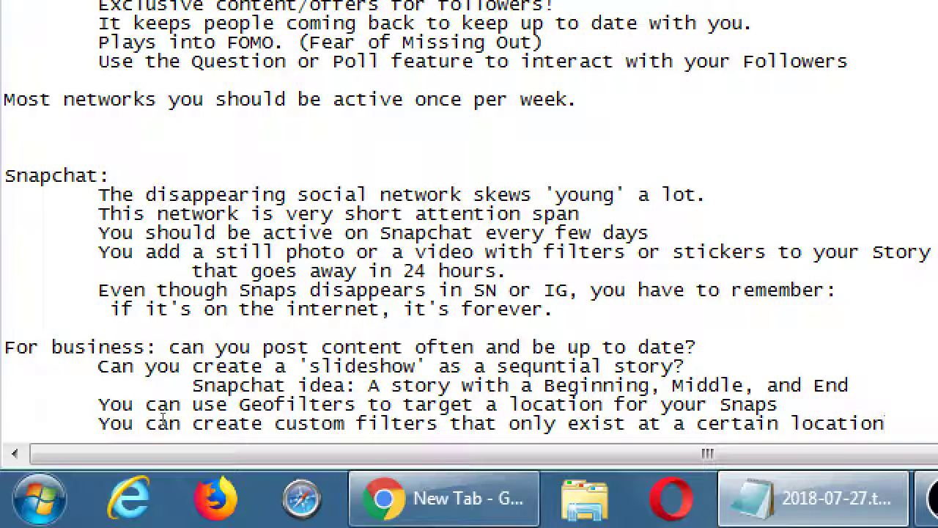
Add 'Your filters are self promotion that users can attach to their snaps.' across two lines.
{"action": "key", "text": "Return"}
{"action": "key", "text": "Tab"}
{"action": "key", "text": "Tab"}
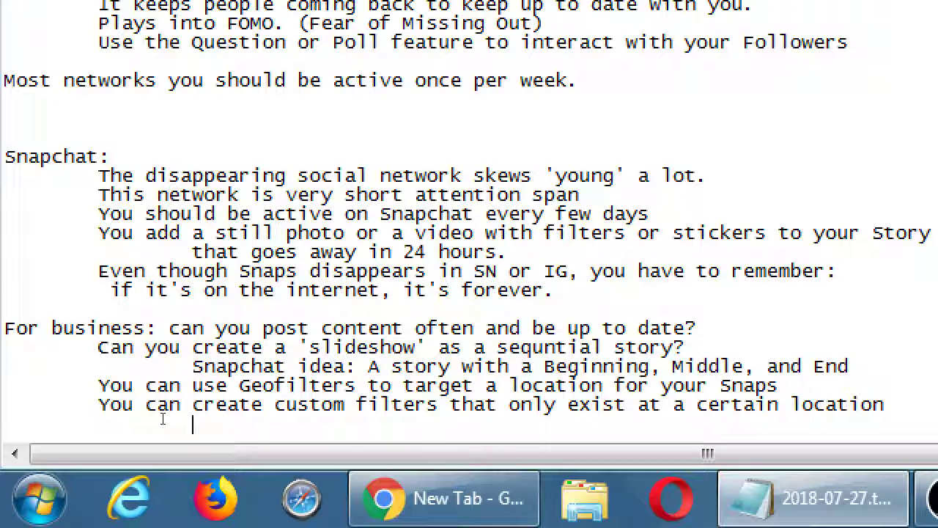
{"action": "type", "text": "Your filters are self promotion that user"}
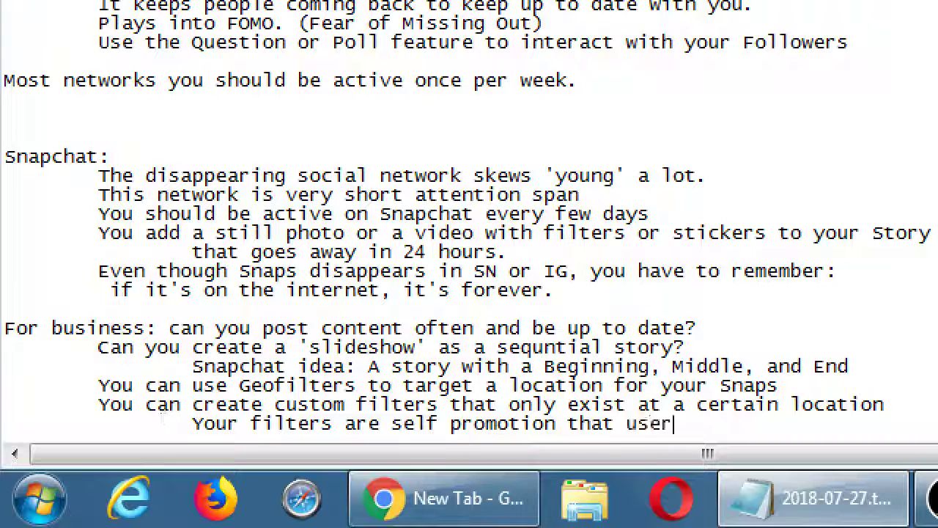
{"action": "type", "text": "s can attach"}
{"action": "key", "text": "Return"}
{"action": "key", "text": "Tab"}
{"action": "key", "text": "Tab"}
{"action": "key", "text": "Tab"}
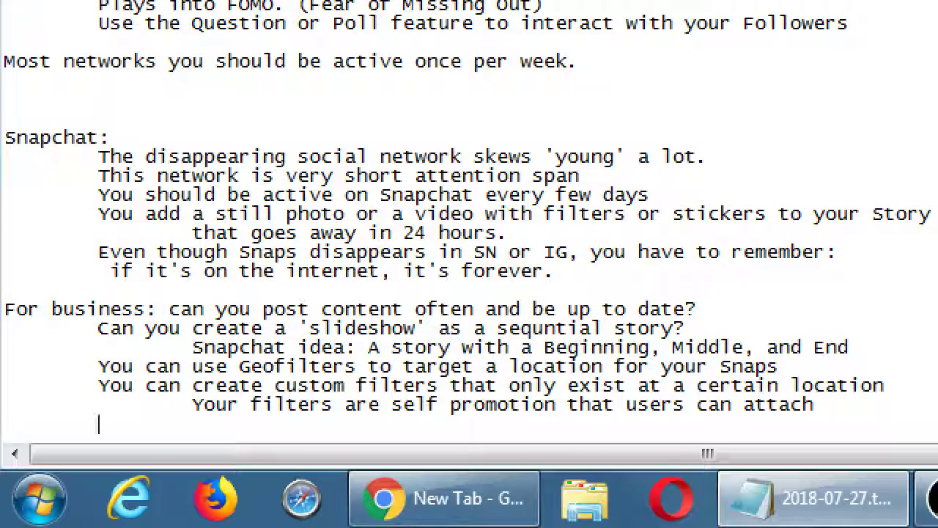
{"action": "type", "text": "to your"}
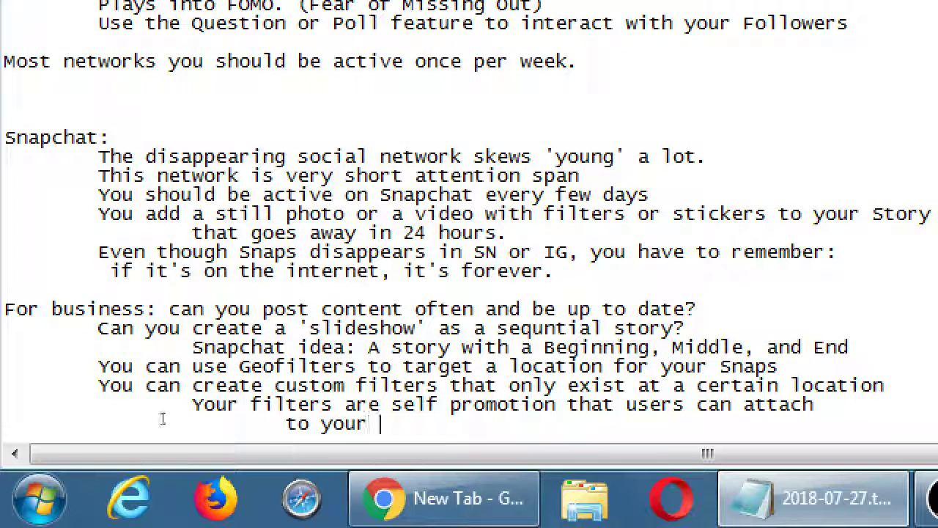
{"action": "key", "text": "BackSpace"}
{"action": "key", "text": "BackSpace"}
{"action": "key", "text": "BackSpace"}
{"action": "key", "text": "BackSpace"}
{"action": "key", "text": "BackSpace"}
{"action": "type", "text": "their snaps."}
Delete 'self' before promotion and end the note with 'snaps, giving you free publicity'.
{"action": "key", "text": "Up"}
{"action": "key", "text": "Left"}
{"action": "key", "text": "Left"}
{"action": "key", "text": "ctrl+shift+Left"}
{"action": "key", "text": "BackSpace"}
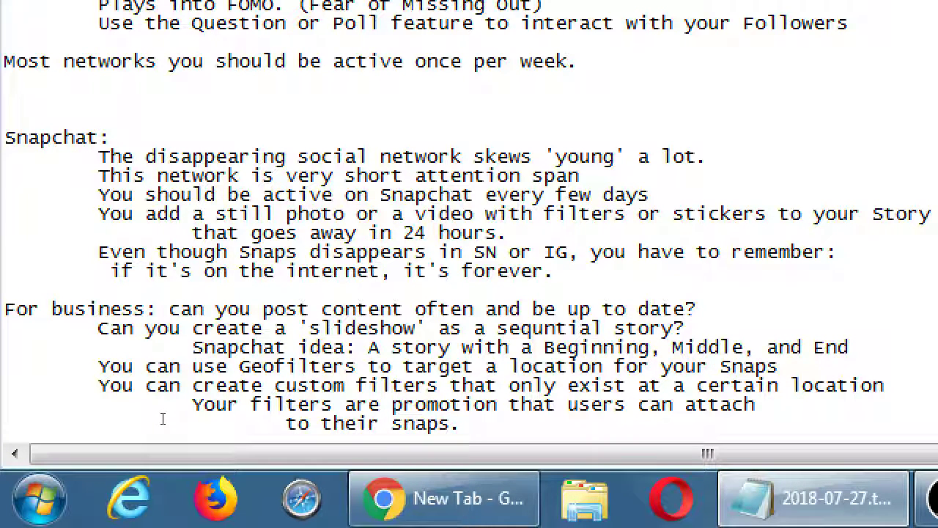
{"action": "key", "text": "ctrl+End"}
{"action": "key", "text": "BackSpace"}
{"action": "key", "text": "BackSpace"}
{"action": "key", "text": "BackSpace"}
{"action": "type", "text": "s, giving you free publicity"}
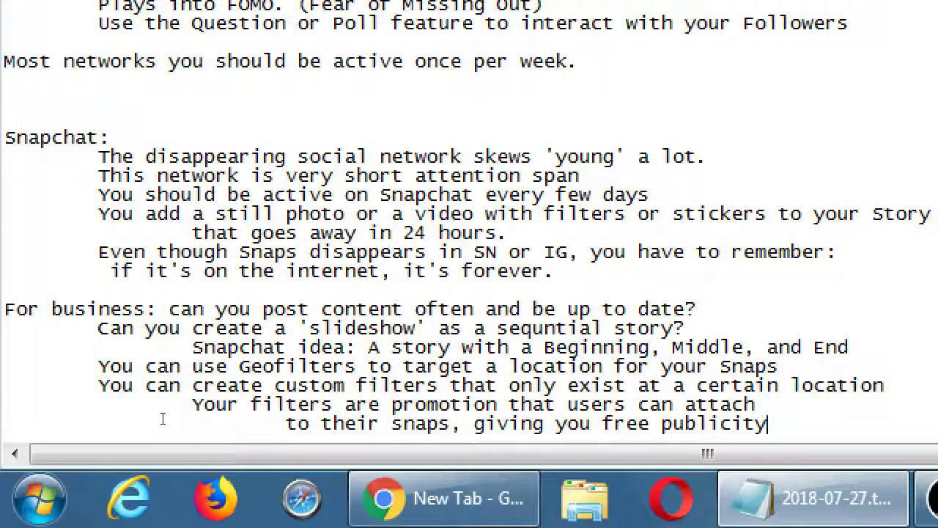
Minimise Notepad and load snap.com in the browser.
{"action": "key", "text": "super+minus"}
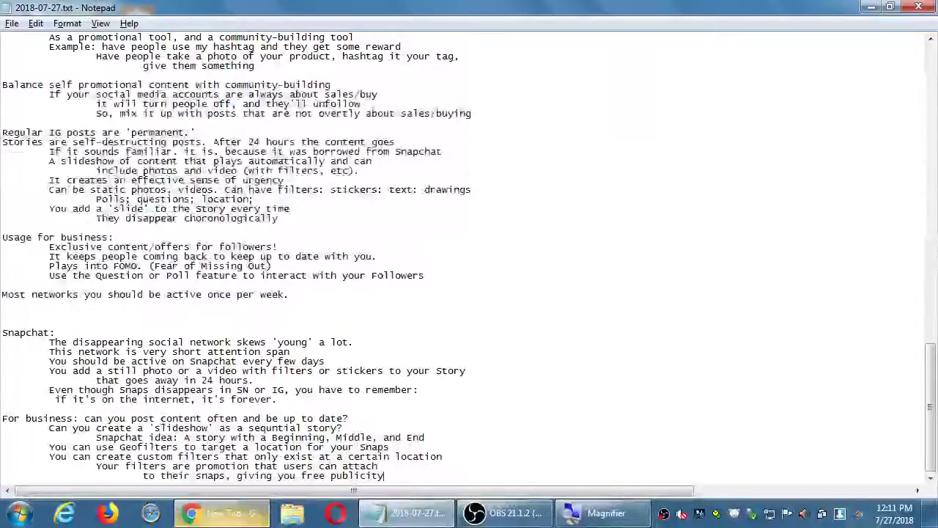
{"action": "left_click", "coordinate": [192, 516]}
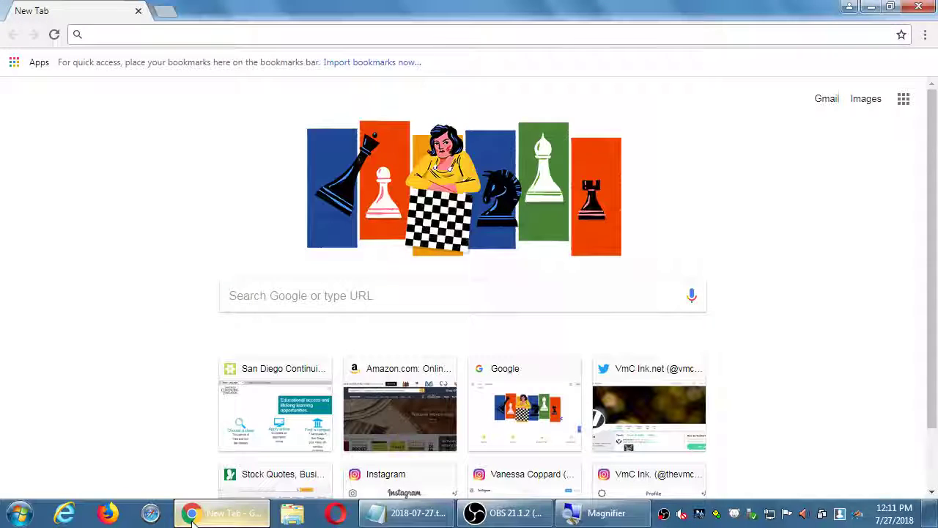
{"action": "type", "text": "snap.com"}
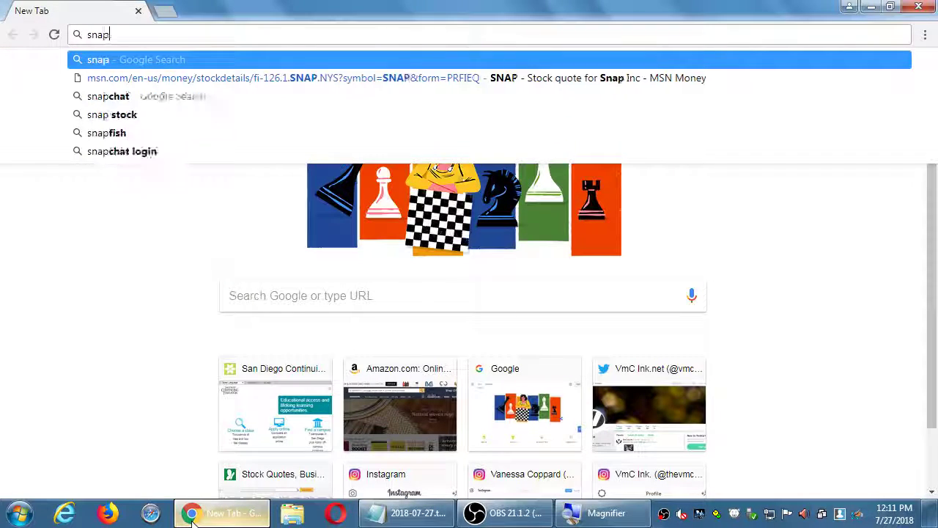
{"action": "key", "text": "Return"}
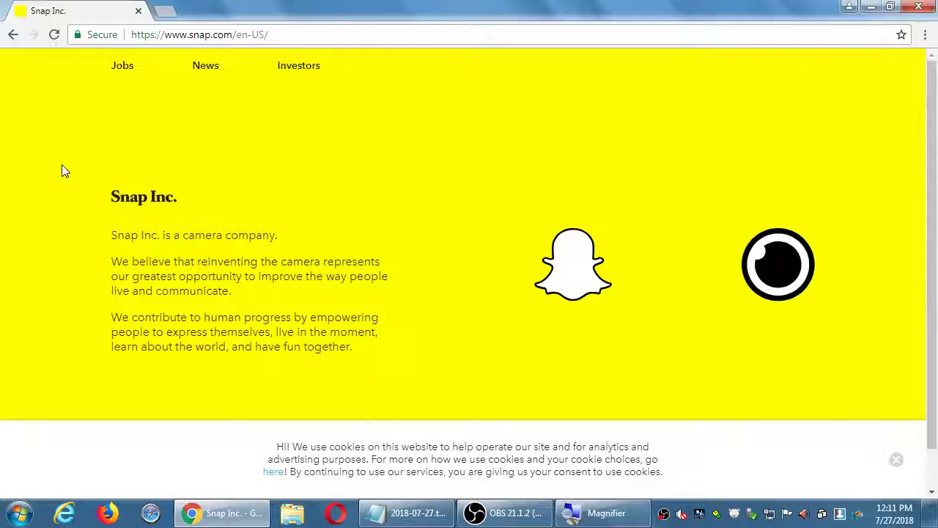
Scroll through the Snap Inc. home page and close its cookie notice.
{"action": "scroll", "coordinate": [51, 171], "scroll_direction": "down", "scroll_amount": 1}
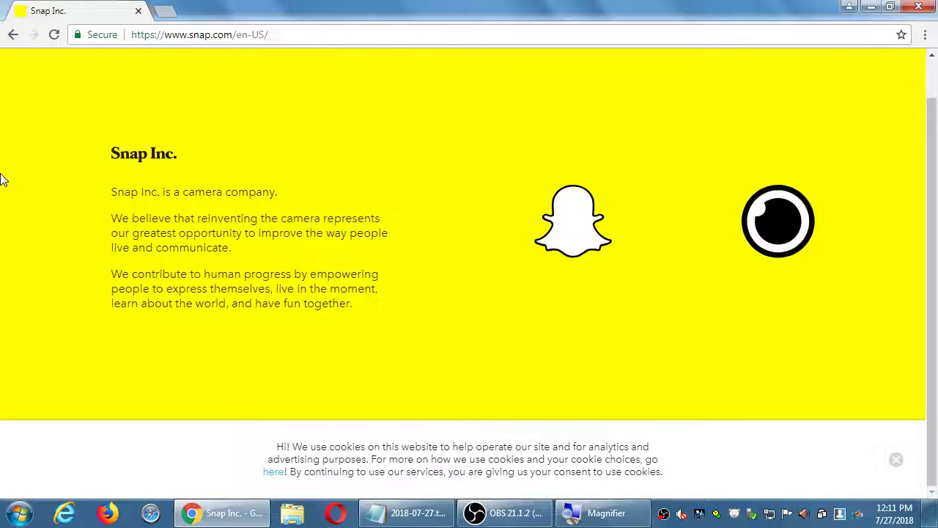
{"action": "scroll", "coordinate": [18, 191], "scroll_direction": "up", "scroll_amount": 1}
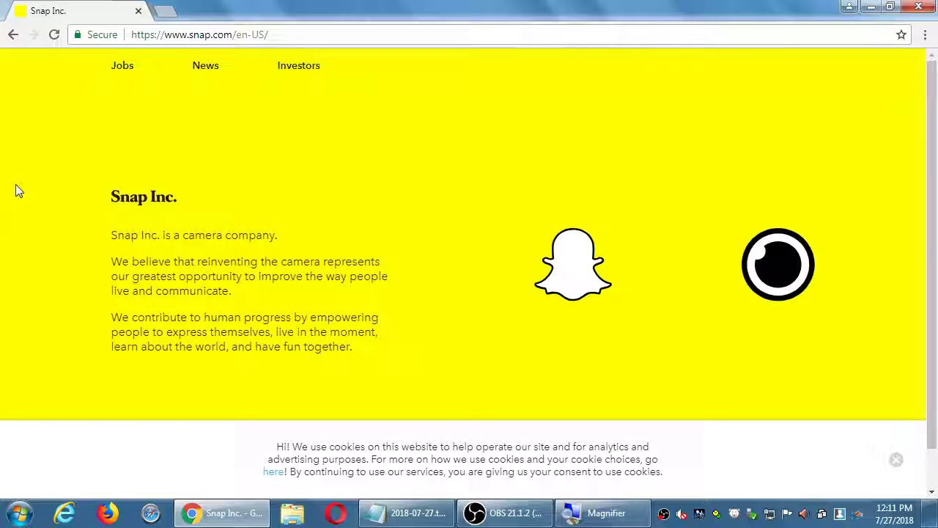
{"action": "scroll", "coordinate": [389, 294], "scroll_direction": "down", "scroll_amount": 1}
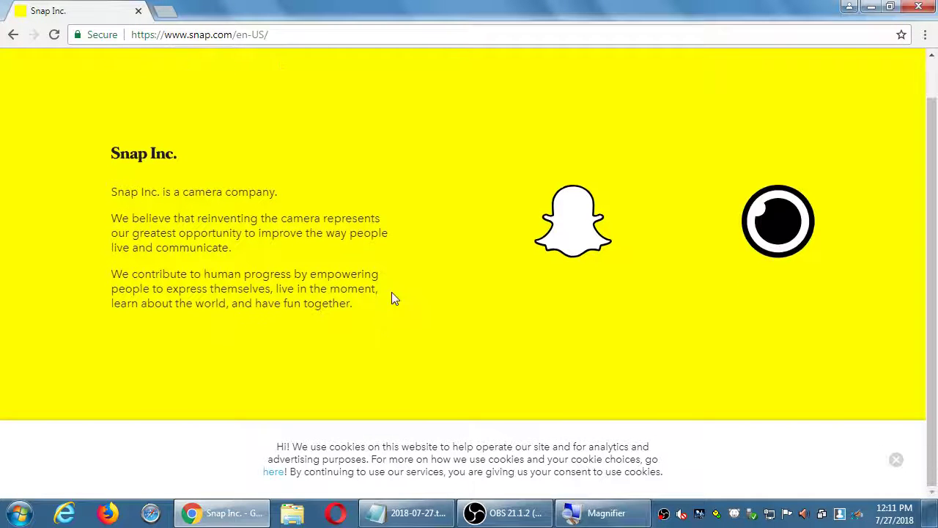
{"action": "left_click", "coordinate": [897, 462]}
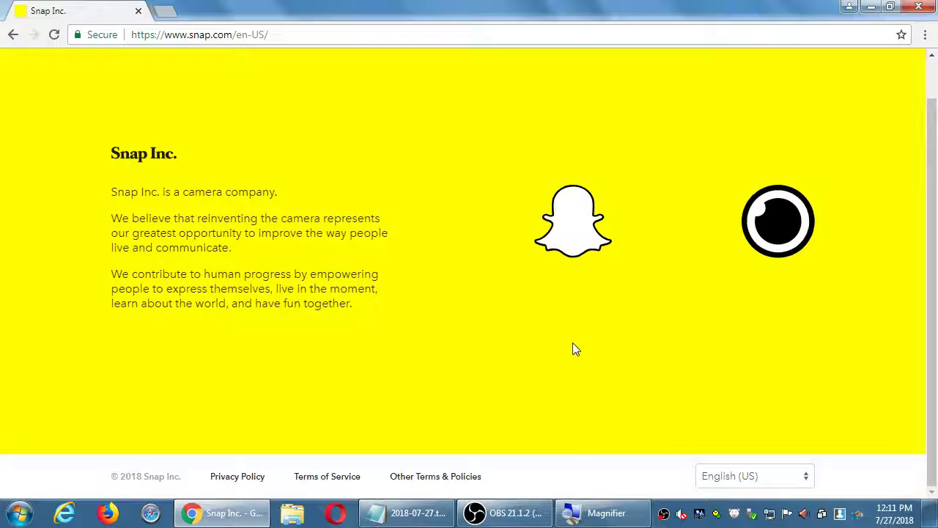
{"action": "scroll", "coordinate": [574, 349], "scroll_direction": "up", "scroll_amount": 1}
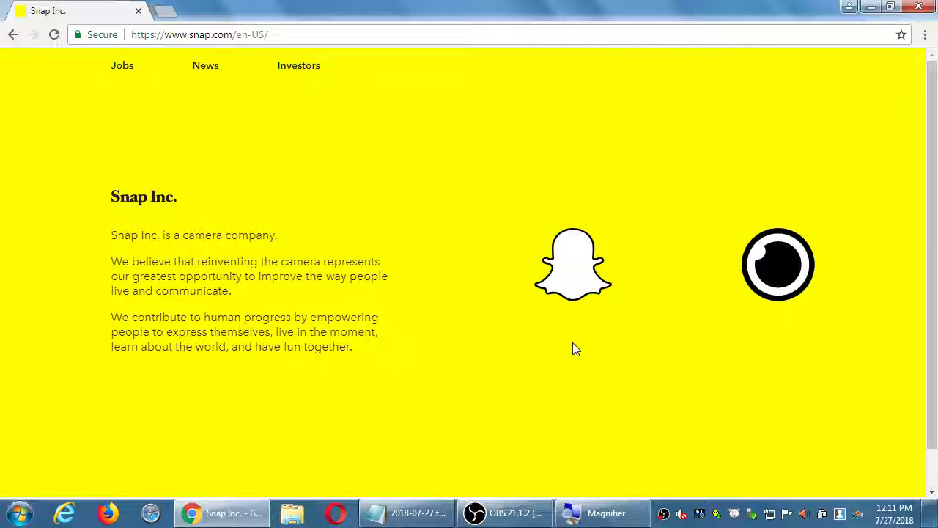
{"action": "scroll", "coordinate": [573, 344], "scroll_direction": "down", "scroll_amount": 1}
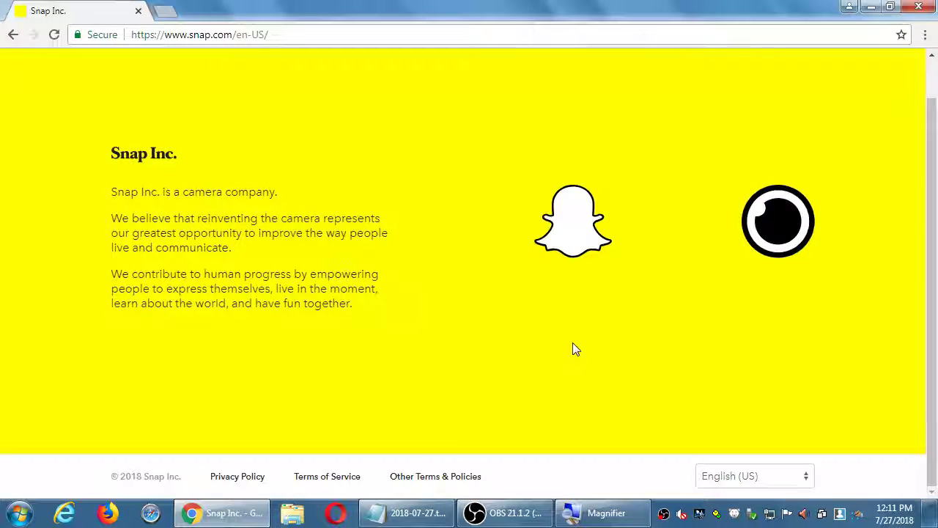
{"action": "scroll", "coordinate": [469, 220], "scroll_direction": "up", "scroll_amount": 1}
{"action": "left_click", "coordinate": [336, 33]}
Load snapchat.com and get back to the Snapchat home page with its Snap Kit carousel.
{"action": "type", "text": "snc"}
{"action": "key", "text": "BackSpace"}
{"action": "type", "text": "apchat.com"}
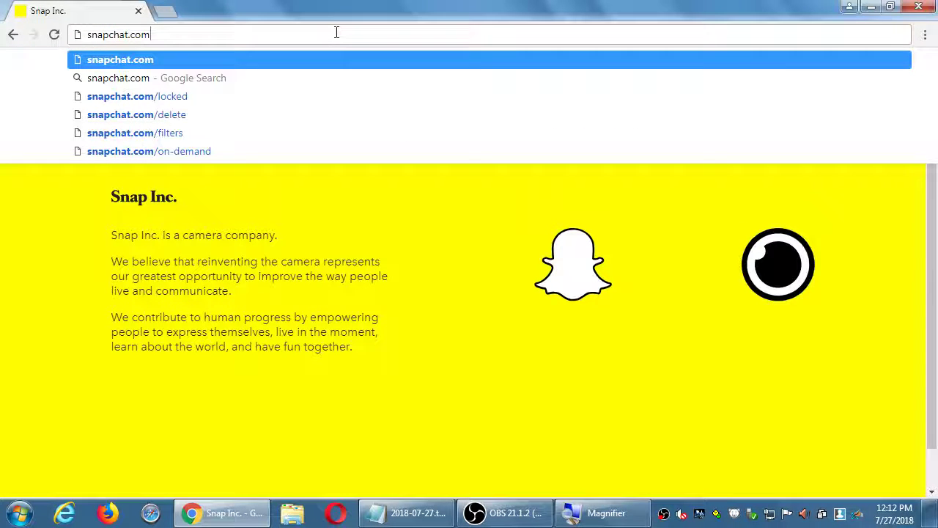
{"action": "key", "text": "Return"}
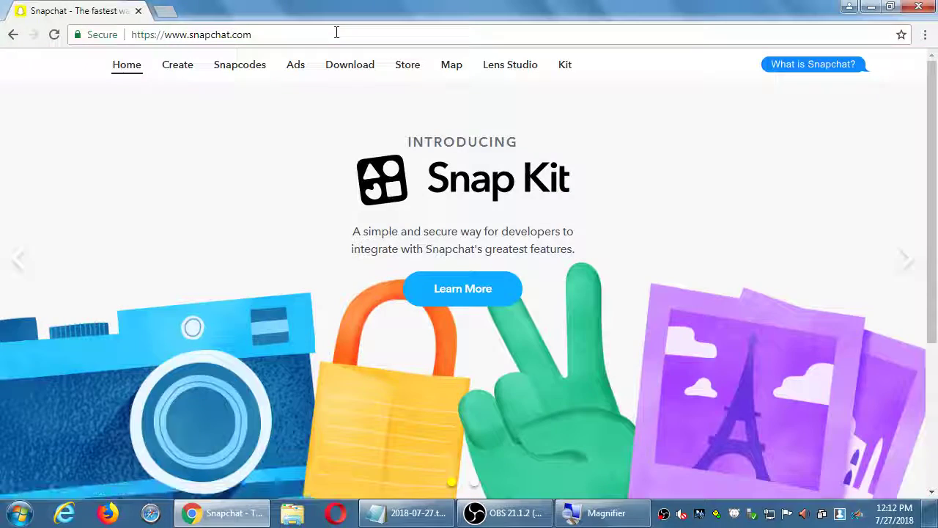
{"action": "scroll", "coordinate": [365, 246], "scroll_direction": "down", "scroll_amount": 5}
{"action": "scroll", "coordinate": [366, 243], "scroll_direction": "up", "scroll_amount": 5}
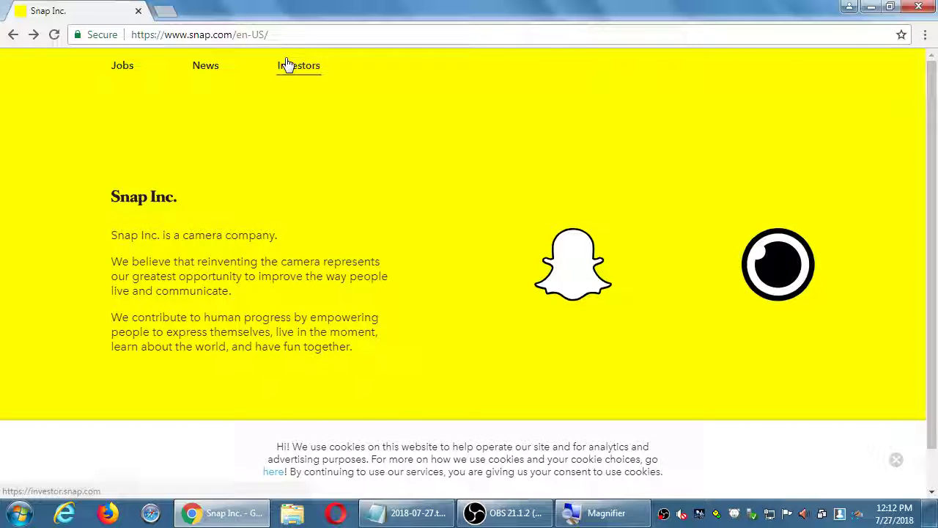
{"action": "left_click", "coordinate": [121, 66]}
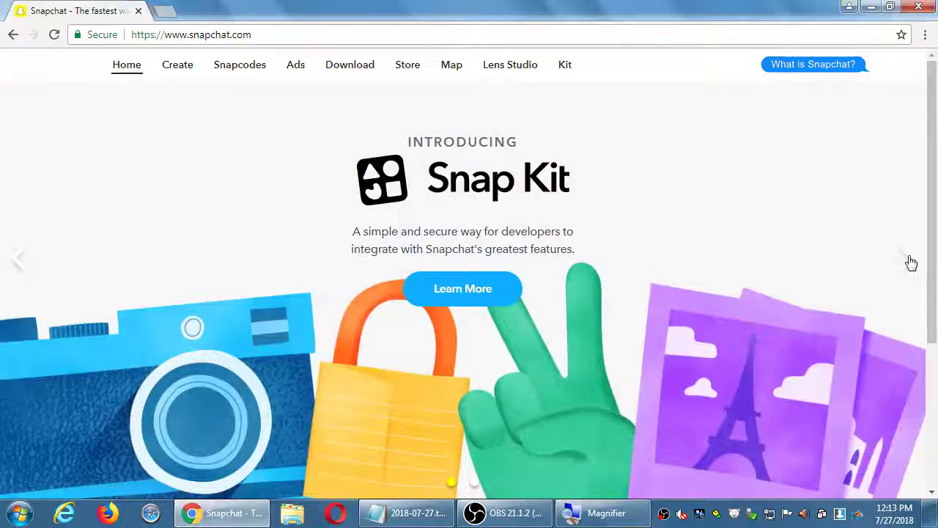
{"action": "left_click", "coordinate": [910, 261]}
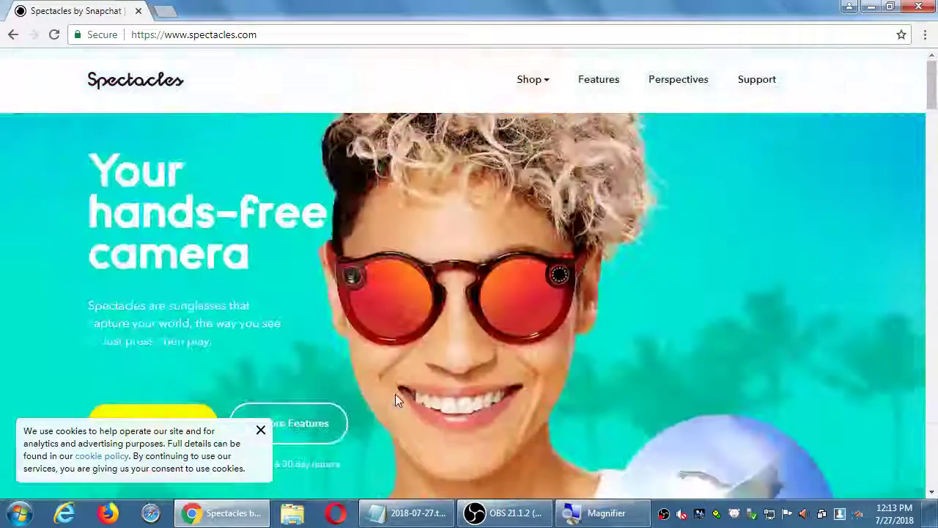
{"action": "scroll", "coordinate": [398, 400], "scroll_direction": "down", "scroll_amount": 3}
{"action": "scroll", "coordinate": [396, 400], "scroll_direction": "down", "scroll_amount": 10}
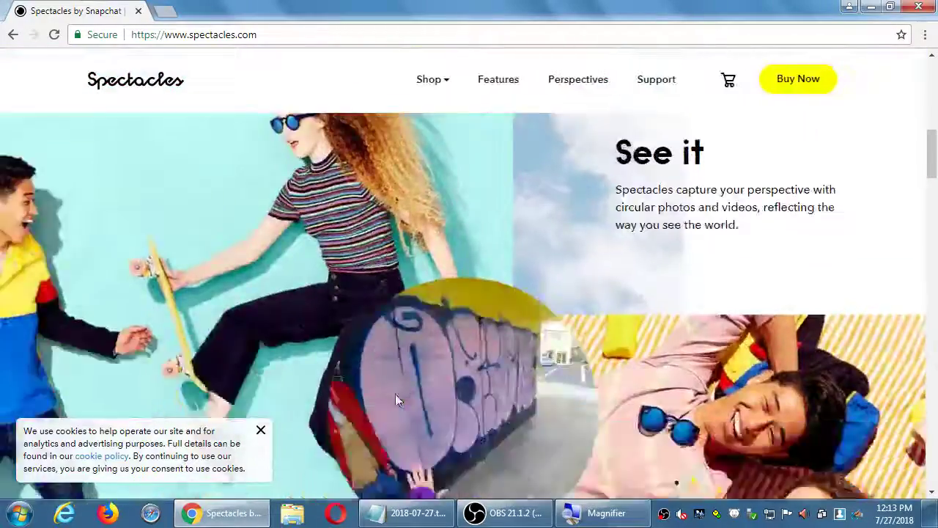
{"action": "scroll", "coordinate": [396, 400], "scroll_direction": "down", "scroll_amount": 10}
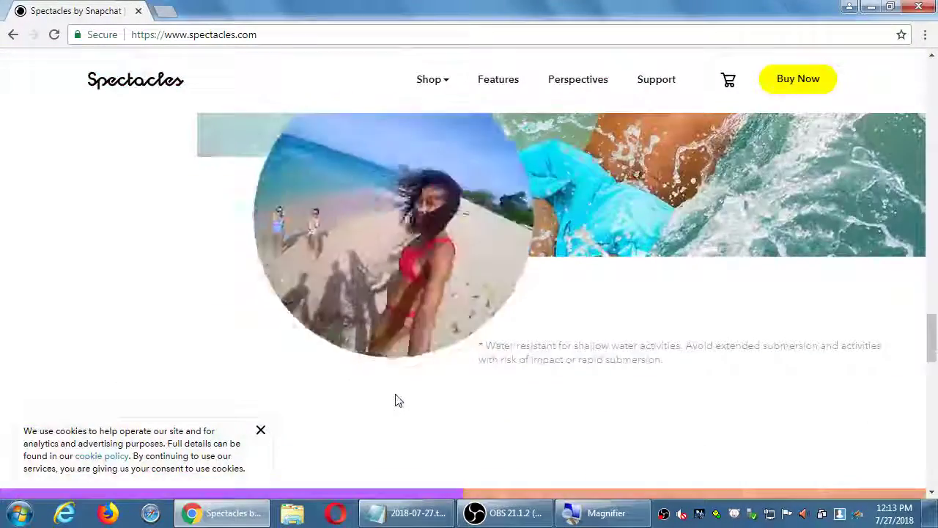
{"action": "scroll", "coordinate": [396, 399], "scroll_direction": "down", "scroll_amount": 5}
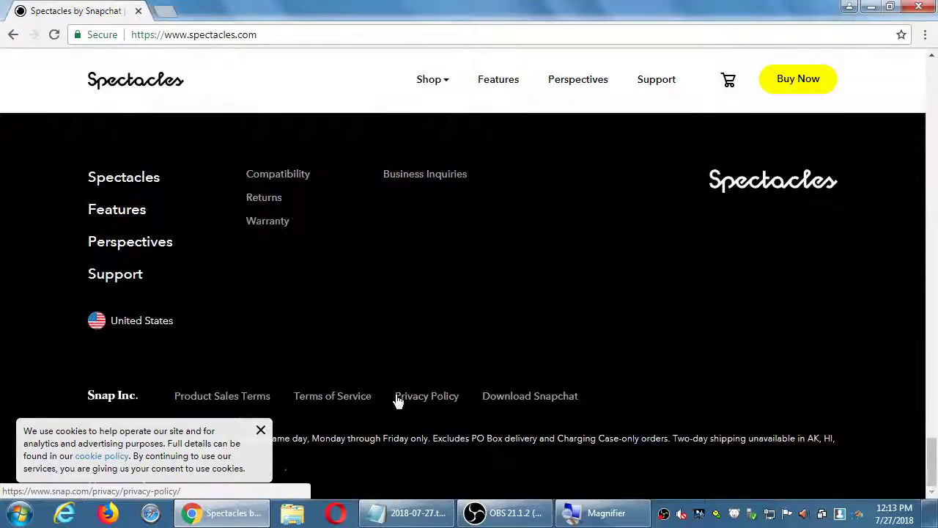
{"action": "scroll", "coordinate": [396, 399], "scroll_direction": "up", "scroll_amount": 4}
{"action": "scroll", "coordinate": [396, 400], "scroll_direction": "up", "scroll_amount": 10}
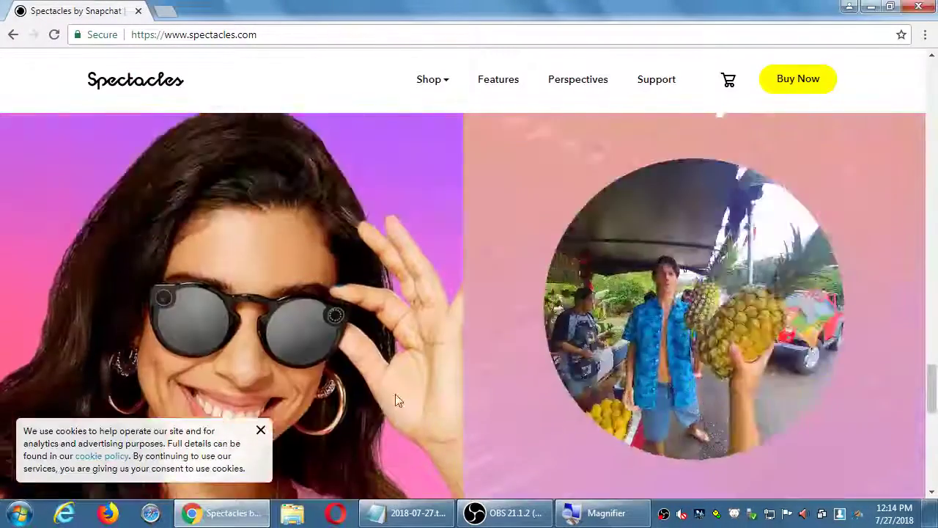
{"action": "scroll", "coordinate": [395, 400], "scroll_direction": "up", "scroll_amount": 5}
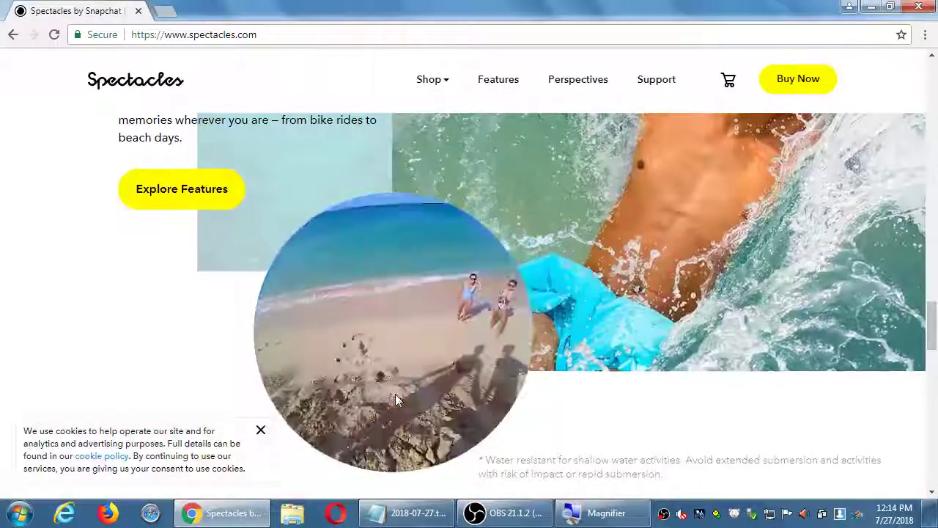
{"action": "scroll", "coordinate": [396, 398], "scroll_direction": "up", "scroll_amount": 8}
{"action": "scroll", "coordinate": [358, 348], "scroll_direction": "up", "scroll_amount": 8}
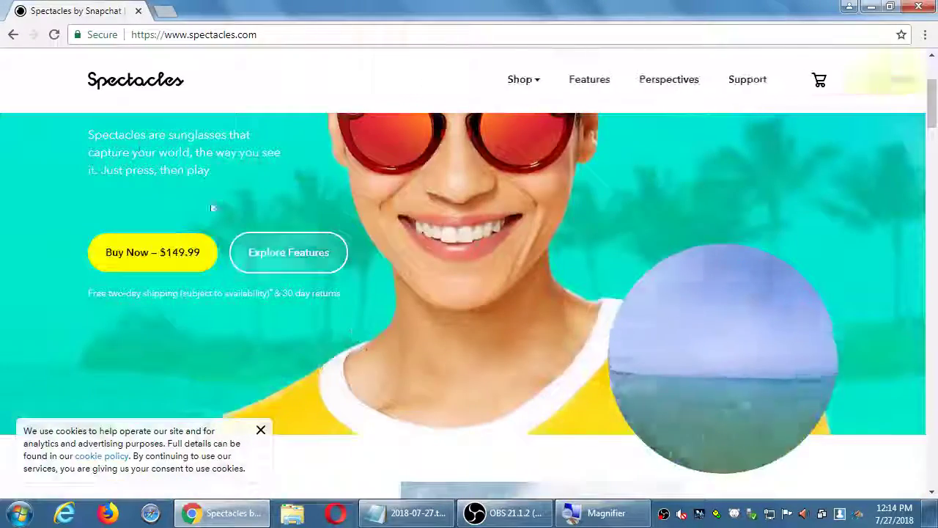
{"action": "scroll", "coordinate": [216, 433], "scroll_direction": "down", "scroll_amount": 2}
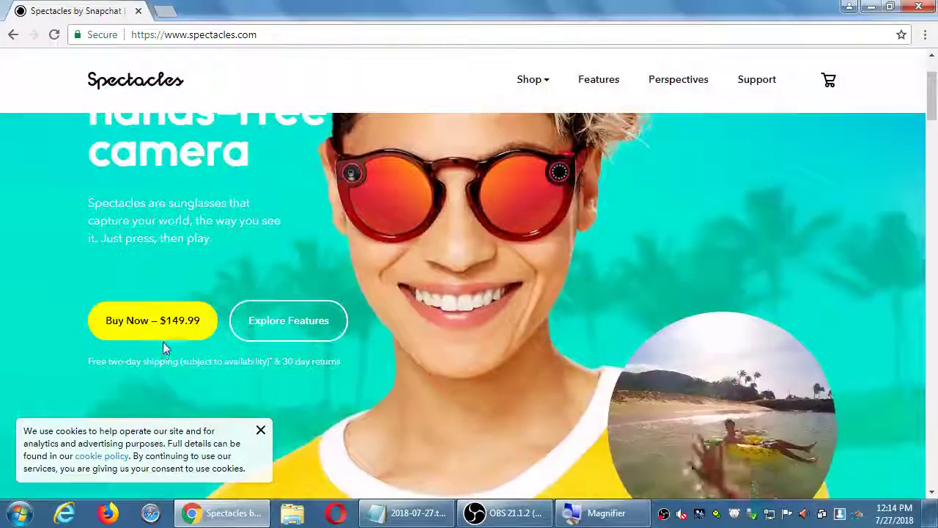
{"action": "left_click", "coordinate": [261, 430]}
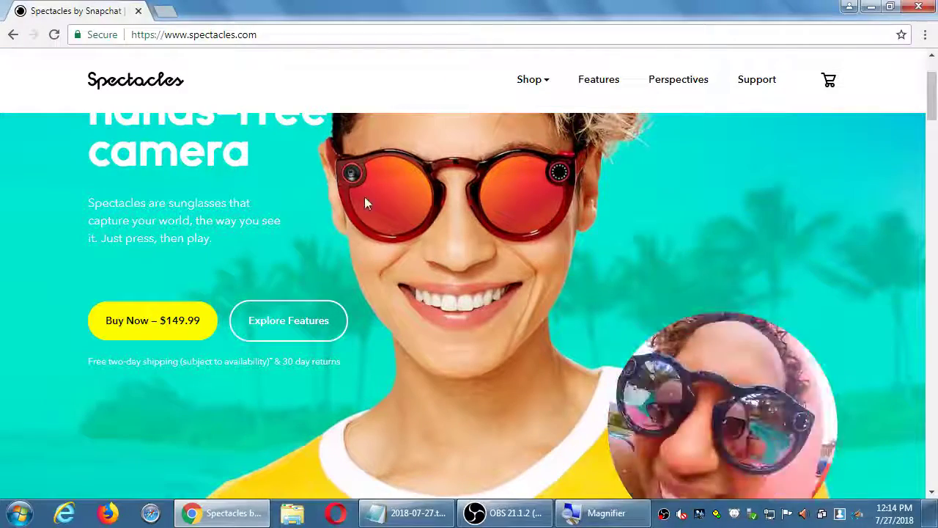
{"action": "scroll", "coordinate": [370, 202], "scroll_direction": "up", "scroll_amount": 1}
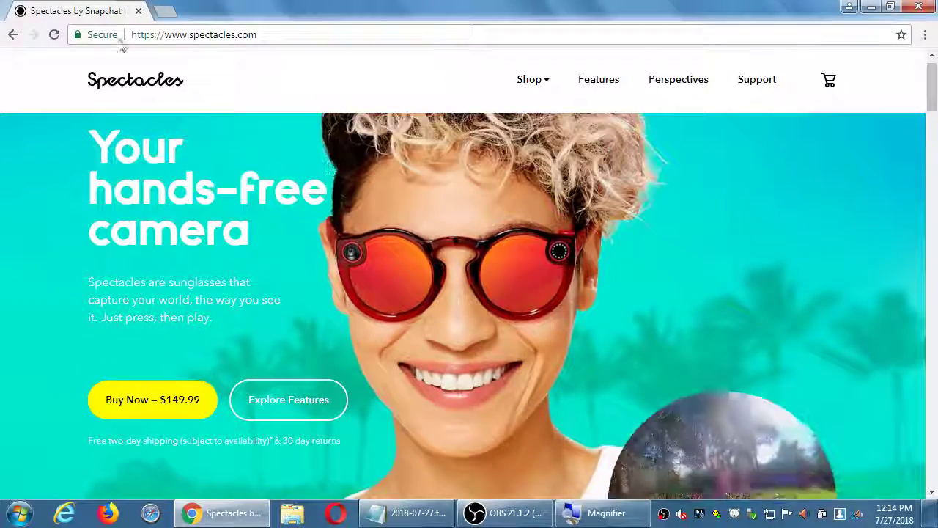
{"action": "left_click", "coordinate": [13, 35]}
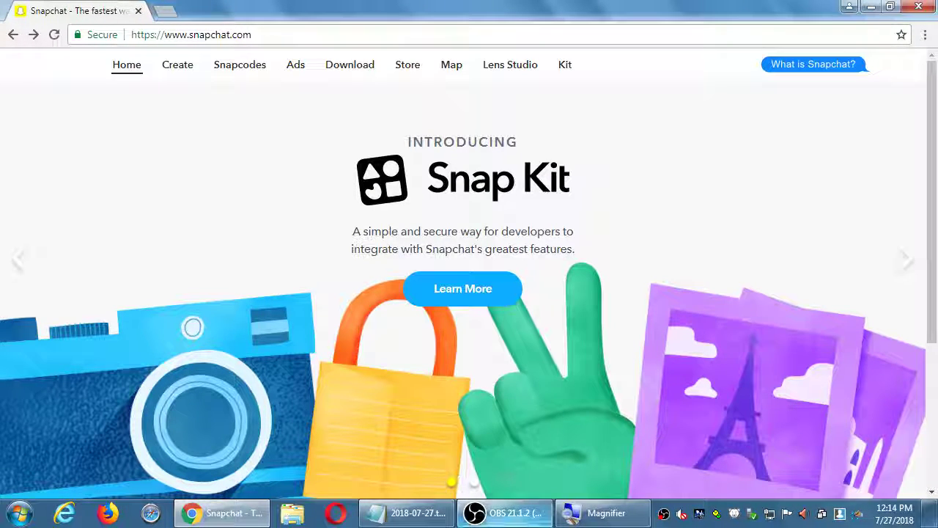
Go to Snapchat's Create page (snapchat.com/create) from the top navigation and skim it.
{"action": "scroll", "coordinate": [407, 387], "scroll_direction": "down", "scroll_amount": 3}
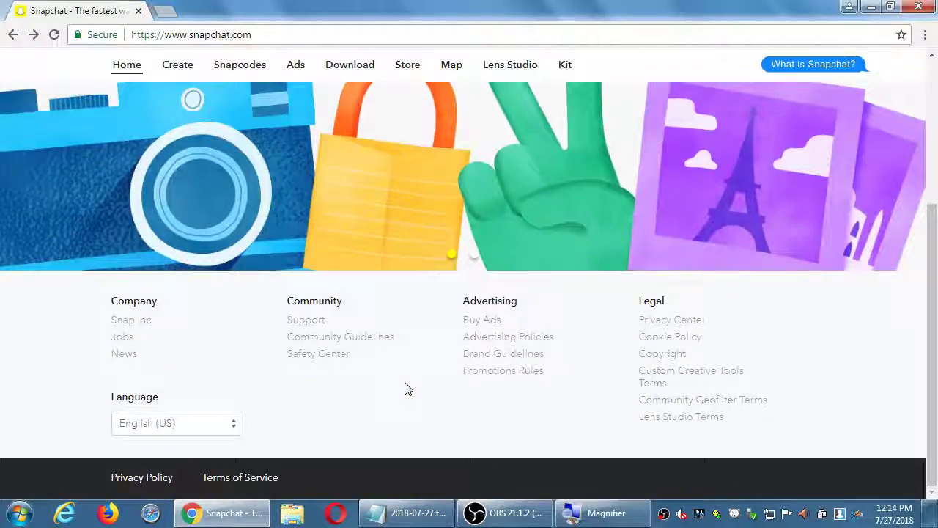
{"action": "scroll", "coordinate": [406, 387], "scroll_direction": "up", "scroll_amount": 3}
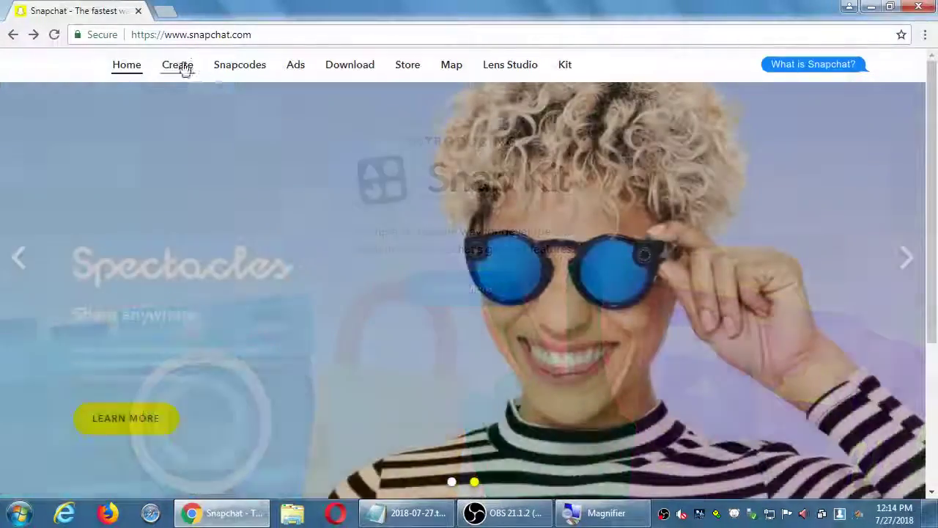
{"action": "left_click", "coordinate": [178, 66]}
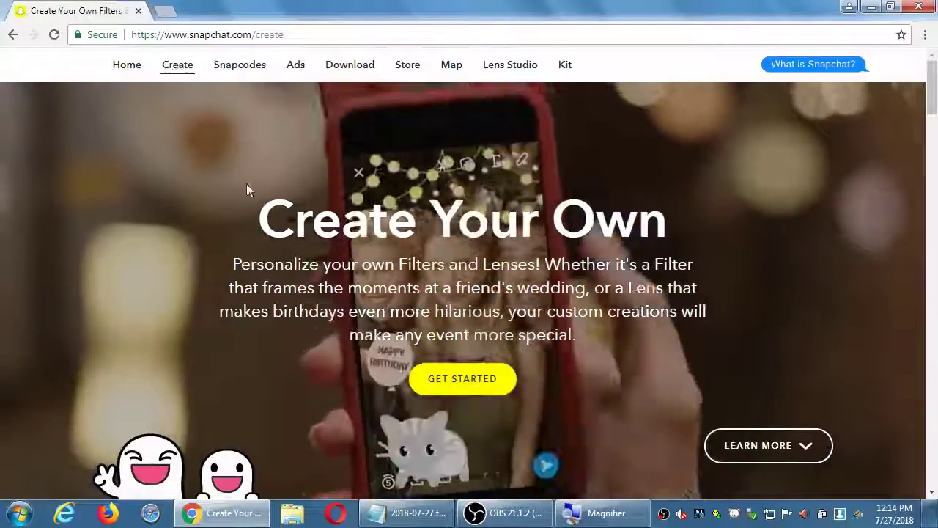
{"action": "scroll", "coordinate": [278, 194], "scroll_direction": "down", "scroll_amount": 2}
{"action": "scroll", "coordinate": [278, 196], "scroll_direction": "down", "scroll_amount": 5}
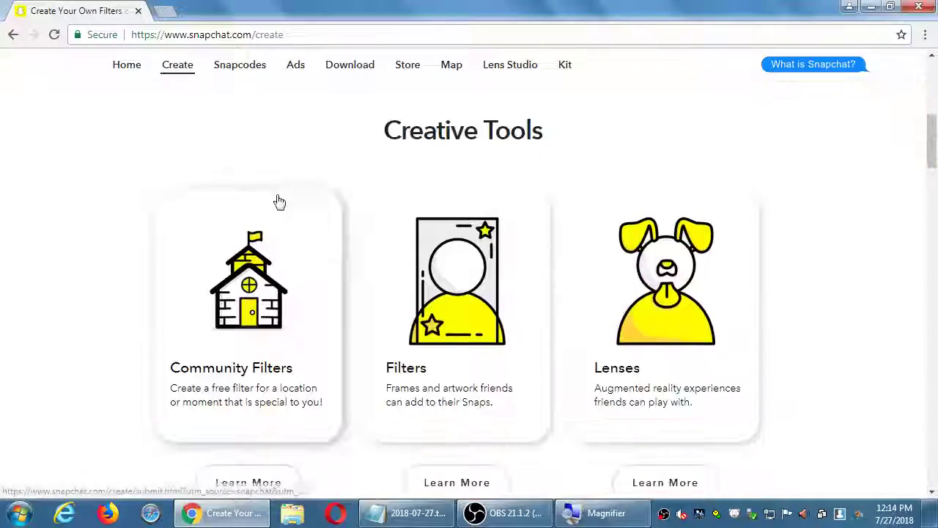
{"action": "scroll", "coordinate": [278, 200], "scroll_direction": "up", "scroll_amount": 1}
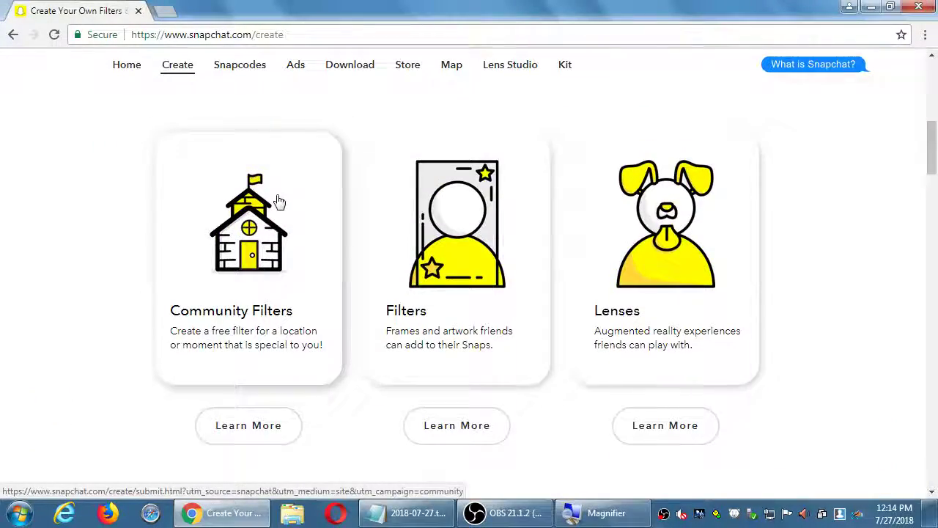
{"action": "scroll", "coordinate": [278, 200], "scroll_direction": "up", "scroll_amount": 6}
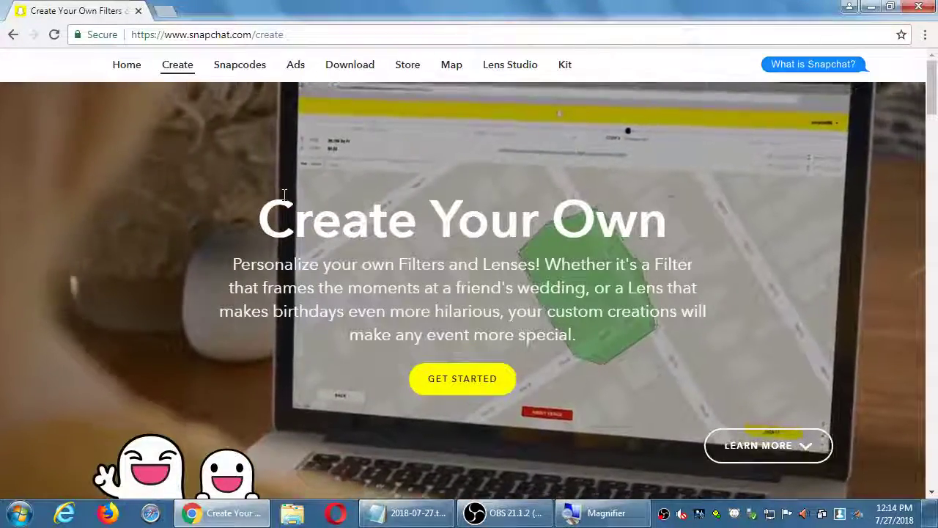
{"action": "scroll", "coordinate": [497, 181], "scroll_direction": "down", "scroll_amount": 1}
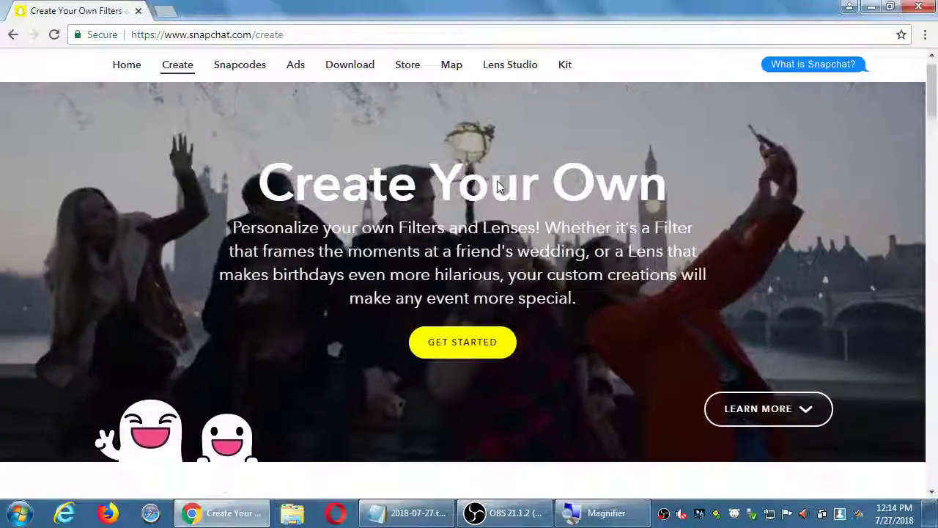
Scroll the Create page down to the Community Filters, Filters and Lenses cards.
{"action": "scroll", "coordinate": [496, 187], "scroll_direction": "up", "scroll_amount": 1}
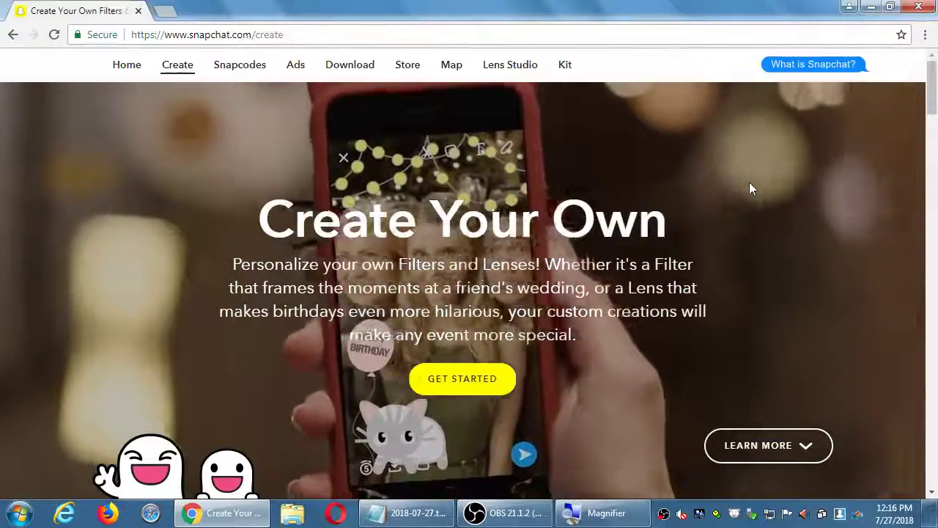
{"action": "scroll", "coordinate": [672, 174], "scroll_direction": "down", "scroll_amount": 2}
{"action": "scroll", "coordinate": [658, 230], "scroll_direction": "down", "scroll_amount": 5}
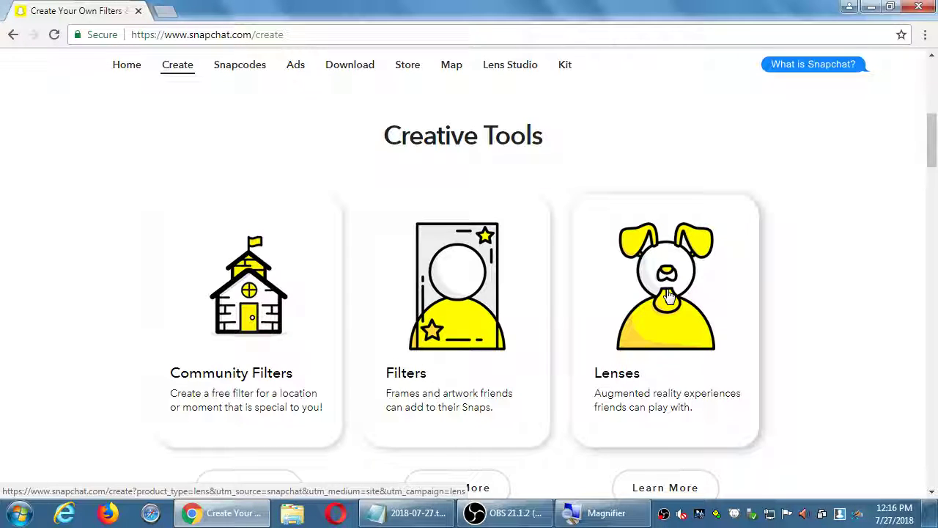
{"action": "scroll", "coordinate": [680, 292], "scroll_direction": "down", "scroll_amount": 7}
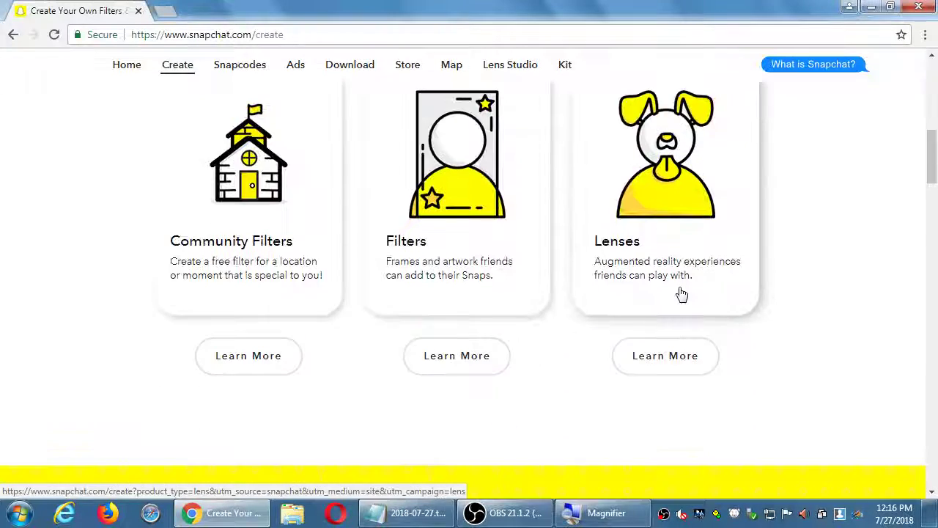
{"action": "scroll", "coordinate": [680, 292], "scroll_direction": "down", "scroll_amount": 2}
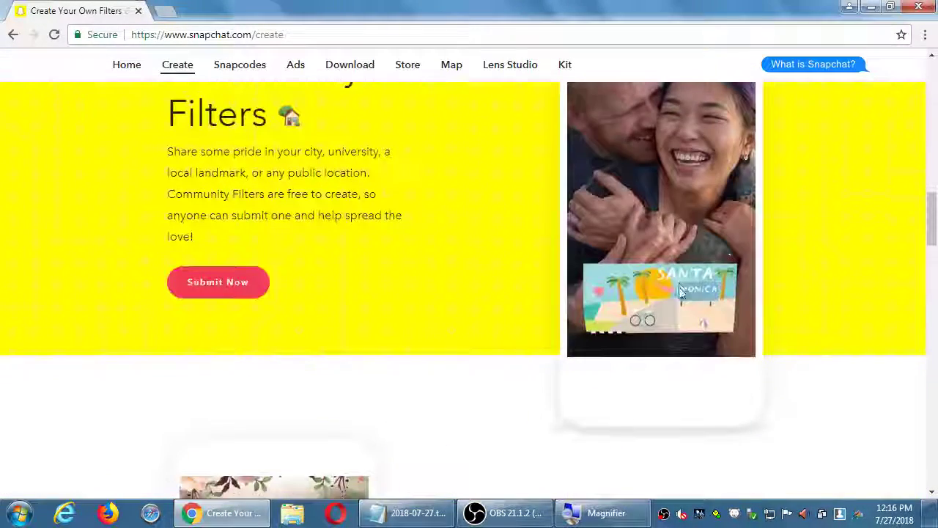
{"action": "scroll", "coordinate": [790, 318], "scroll_direction": "down", "scroll_amount": 4}
{"action": "scroll", "coordinate": [791, 319], "scroll_direction": "down", "scroll_amount": 5}
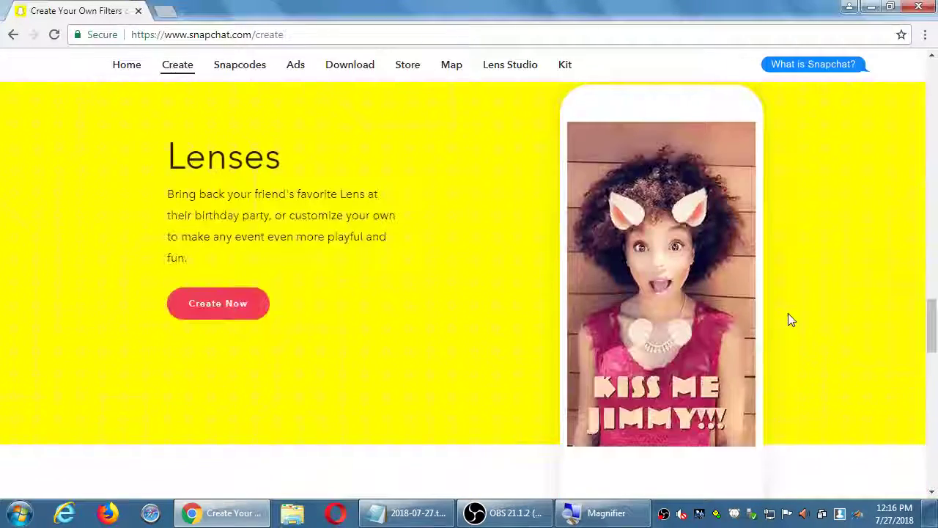
{"action": "scroll", "coordinate": [790, 317], "scroll_direction": "down", "scroll_amount": 1}
{"action": "scroll", "coordinate": [790, 318], "scroll_direction": "down", "scroll_amount": 5}
{"action": "scroll", "coordinate": [788, 318], "scroll_direction": "down", "scroll_amount": 5}
{"action": "scroll", "coordinate": [788, 319], "scroll_direction": "down", "scroll_amount": 2}
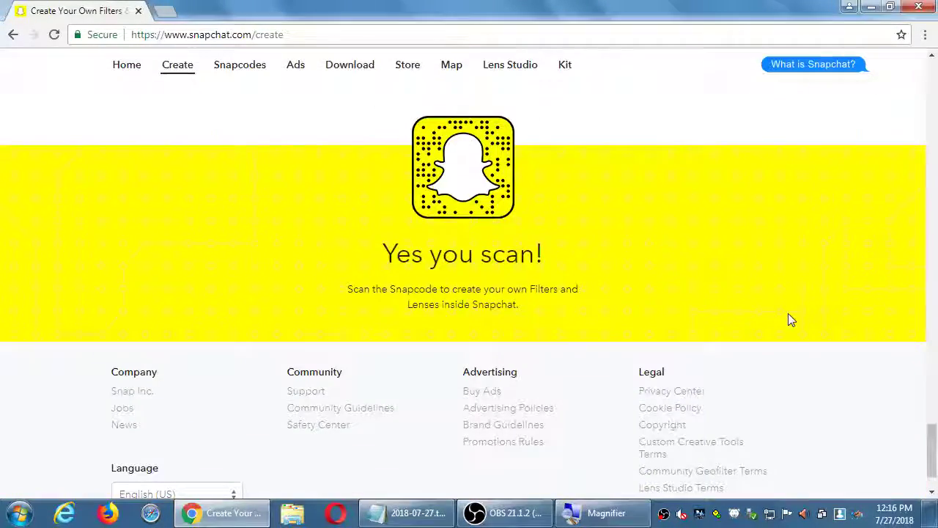
{"action": "scroll", "coordinate": [789, 318], "scroll_direction": "down", "scroll_amount": 1}
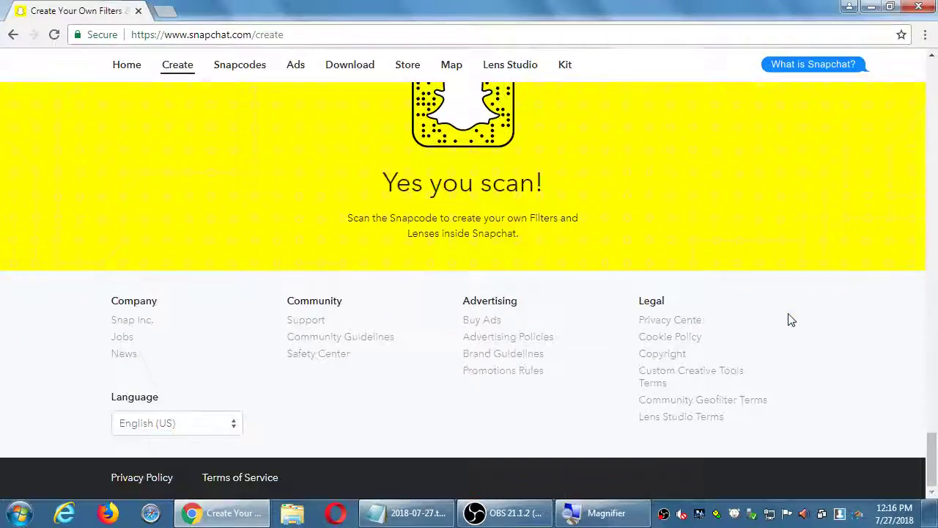
{"action": "scroll", "coordinate": [789, 318], "scroll_direction": "up", "scroll_amount": 15}
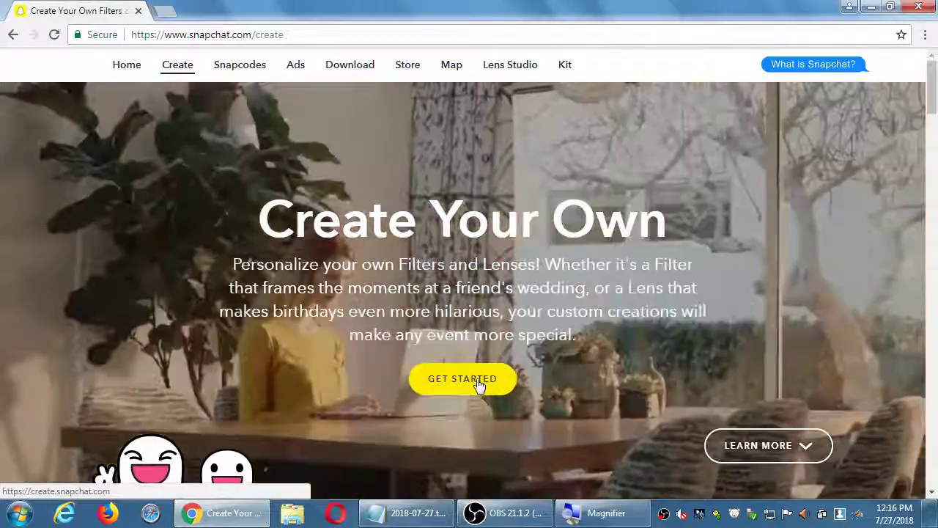
{"action": "left_click", "coordinate": [478, 381]}
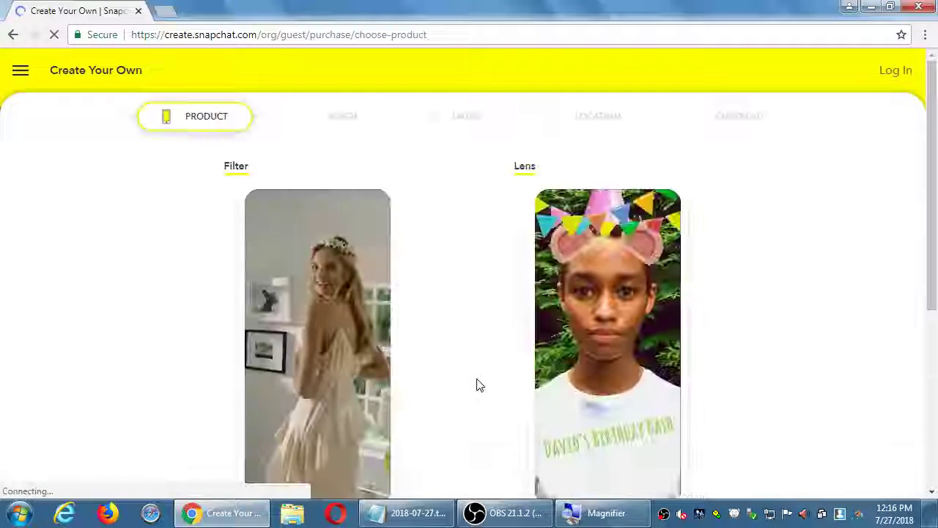
{"action": "left_click", "coordinate": [224, 37]}
{"action": "left_click", "coordinate": [209, 6]}
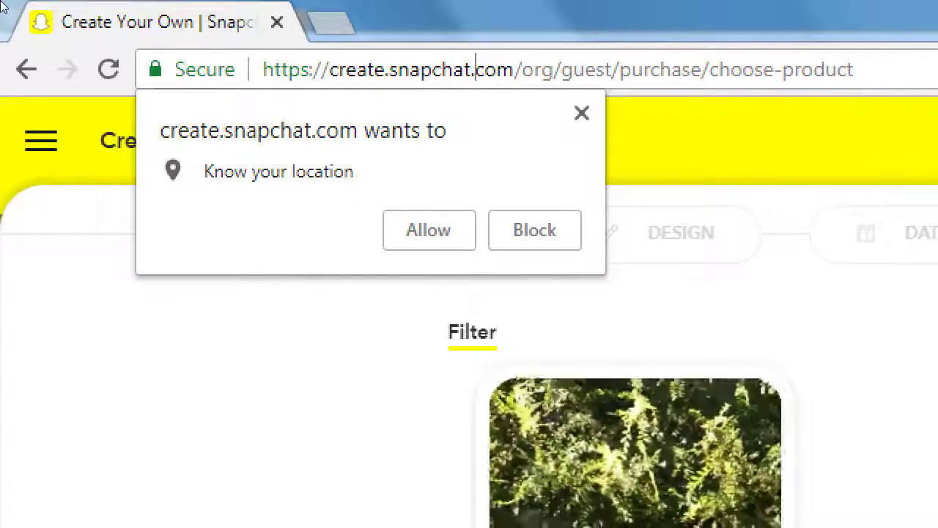
{"action": "key", "text": "shift+End"}
{"action": "key", "text": "BackSpace"}
{"action": "type", "text": "/"}
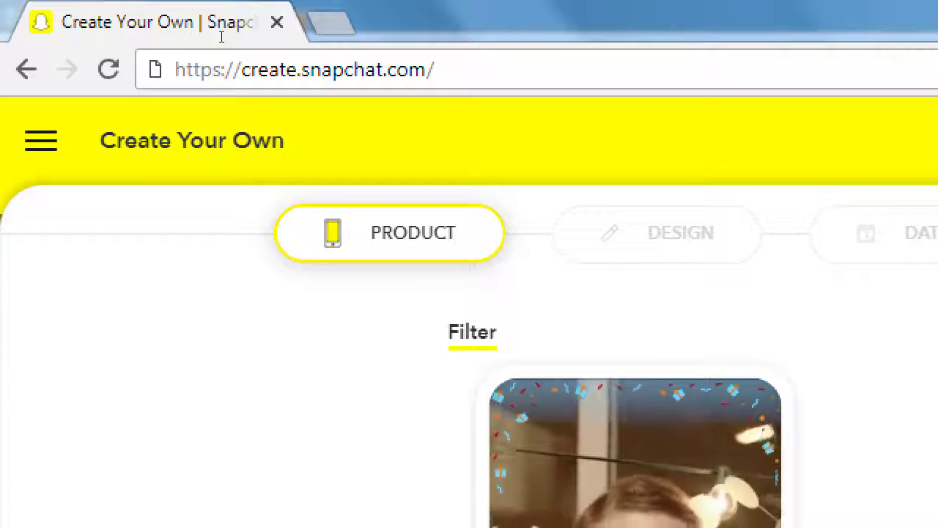
{"action": "key", "text": "ctrl+a"}
{"action": "key", "text": "ctrl+c"}
Paste the create.snapchat.com address on a new line in the Notepad notes.
{"action": "key", "text": "alt+Tab"}
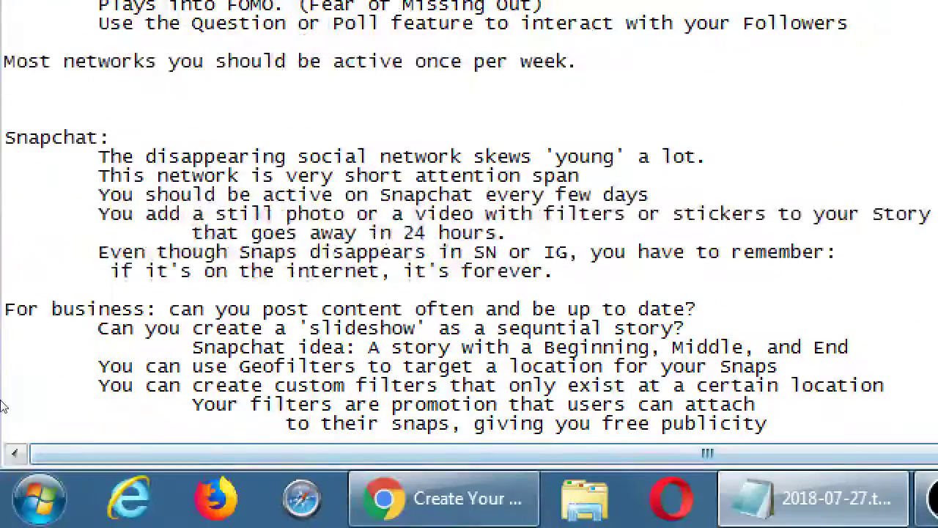
{"action": "key", "text": "Return"}
{"action": "key", "text": "Return"}
{"action": "key", "text": "ctrl+v"}
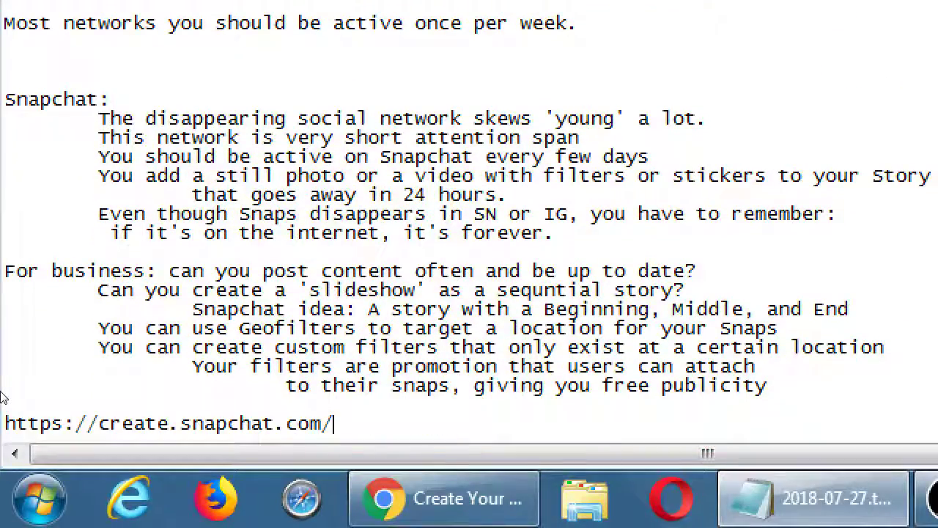
{"action": "key", "text": "Return"}
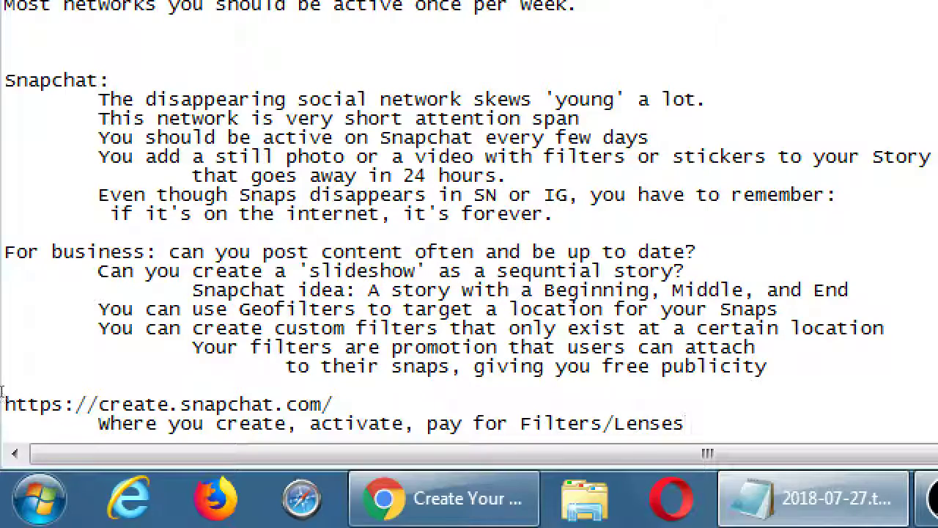
{"action": "key", "text": "alt+Tab"}
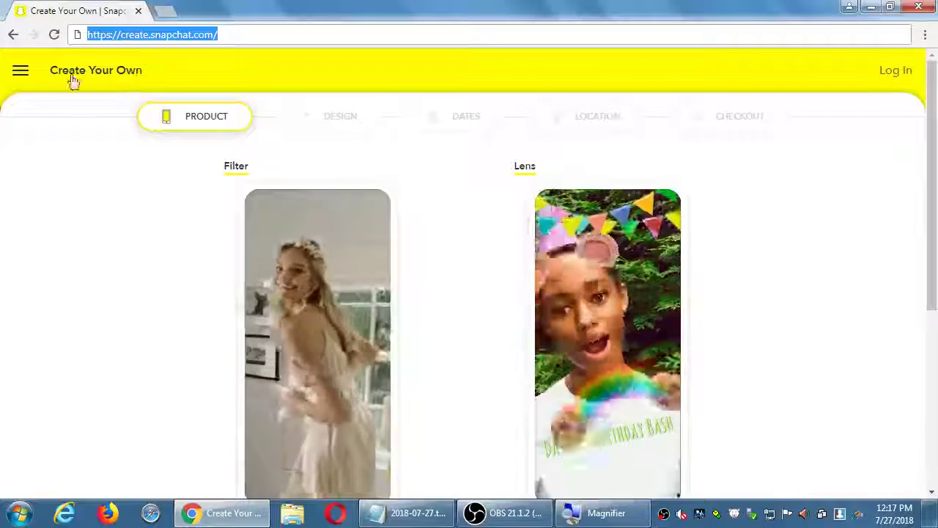
{"action": "left_click", "coordinate": [20, 76]}
{"action": "left_click", "coordinate": [20, 76]}
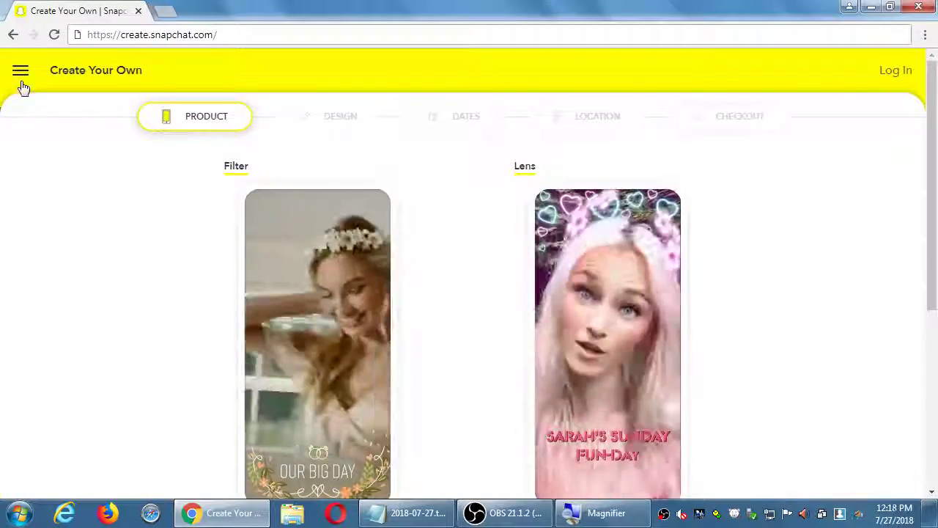
{"action": "left_click", "coordinate": [199, 36]}
{"action": "key", "text": "Return"}
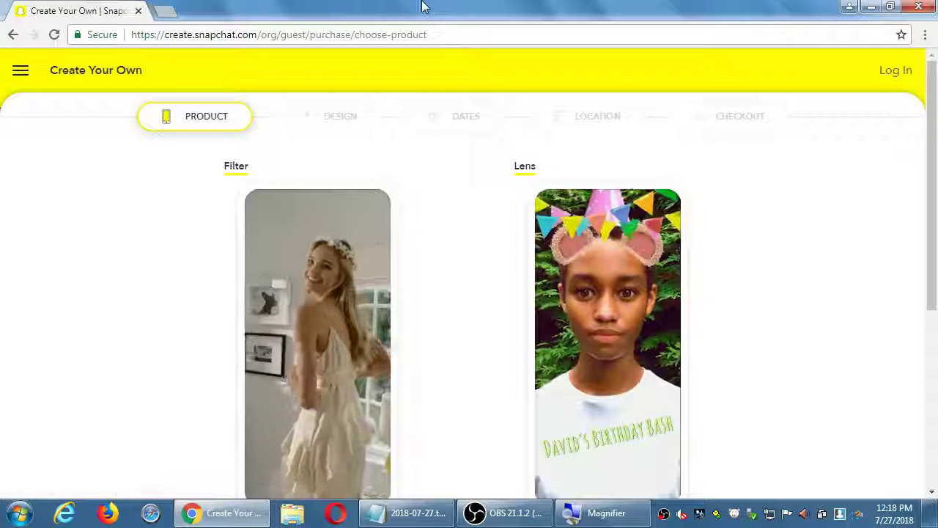
{"action": "left_click_drag", "start_coordinate": [262, 35], "coordinate": [669, 27]}
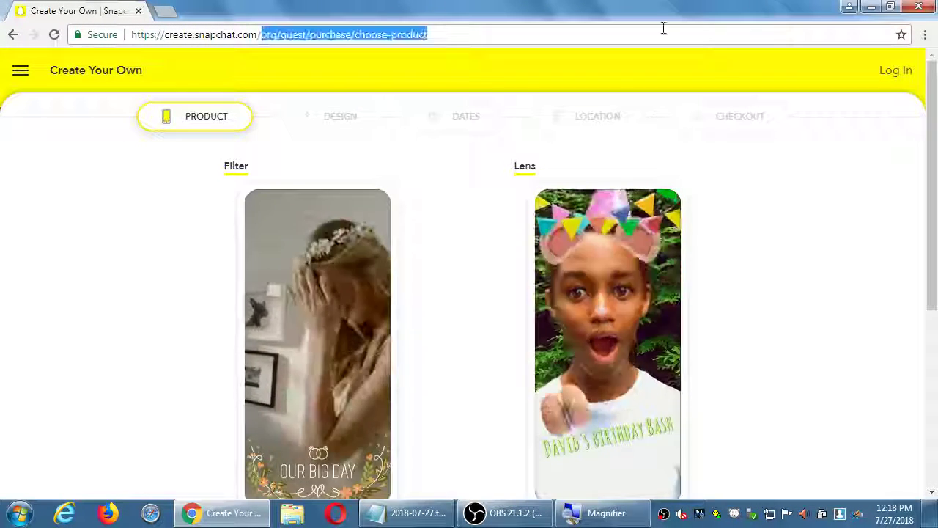
{"action": "key", "text": "BackSpace"}
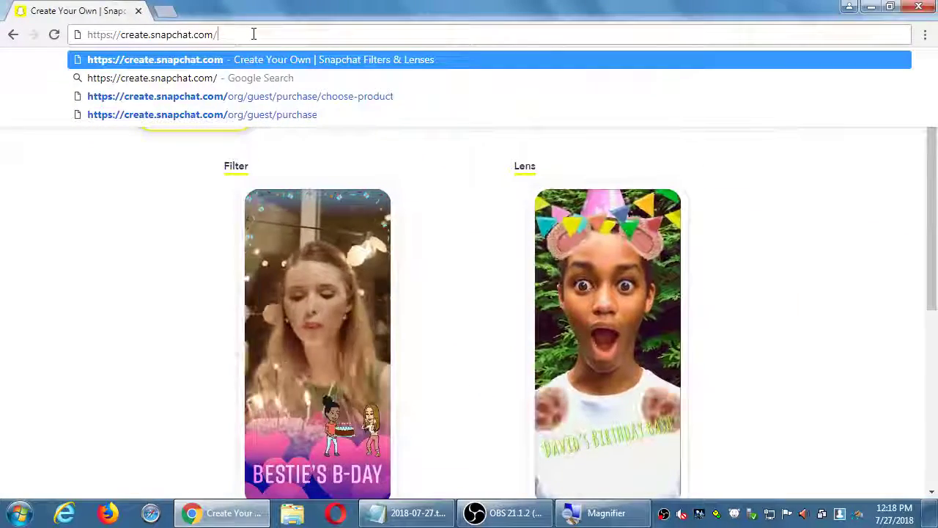
{"action": "left_click", "coordinate": [83, 273]}
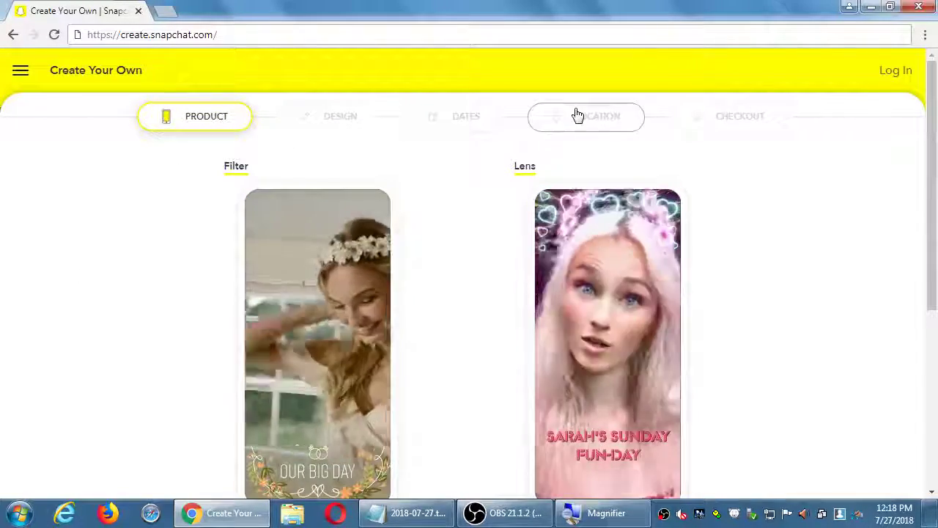
{"action": "scroll", "coordinate": [111, 212], "scroll_direction": "down", "scroll_amount": 3}
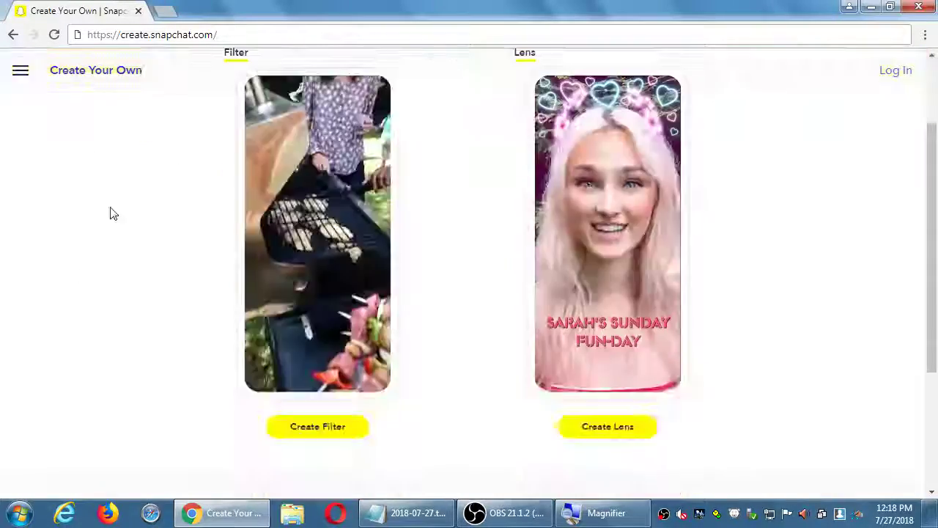
{"action": "scroll", "coordinate": [111, 212], "scroll_direction": "up", "scroll_amount": 3}
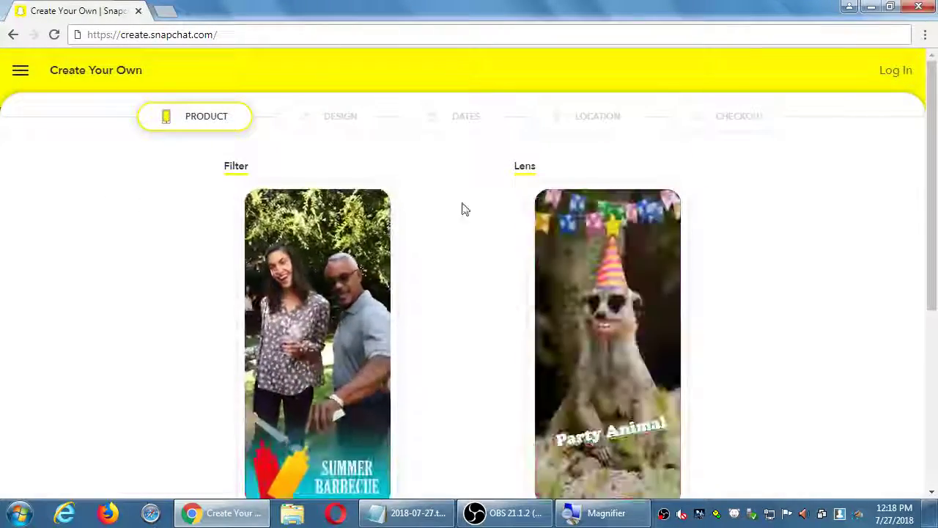
{"action": "scroll", "coordinate": [493, 318], "scroll_direction": "down", "scroll_amount": 1}
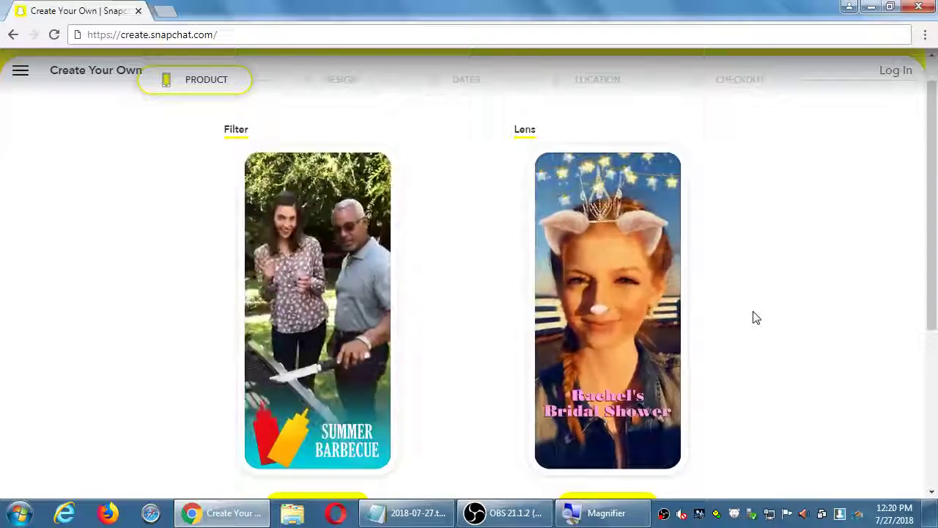
{"action": "scroll", "coordinate": [381, 322], "scroll_direction": "down", "scroll_amount": 1}
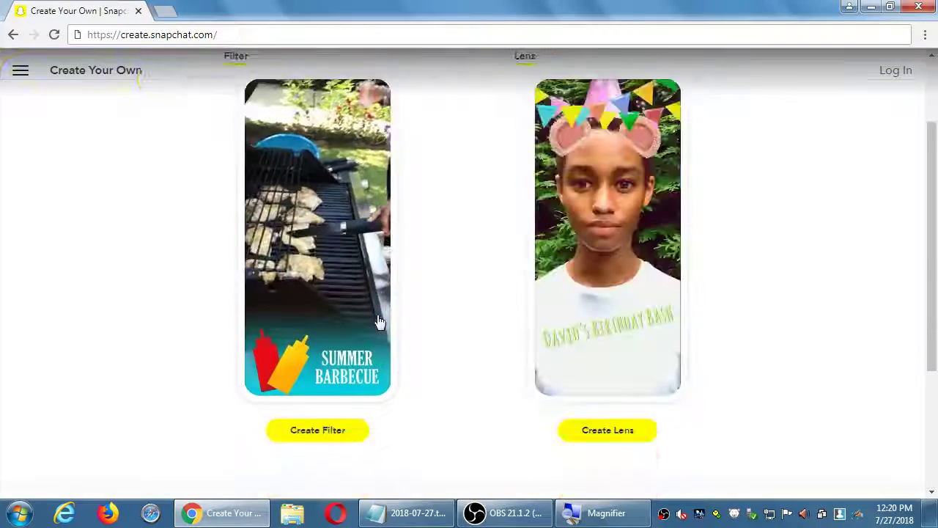
Begin a new filter with Create Filter and open the Summer Vibes category dropdown.
{"action": "left_click", "coordinate": [313, 429]}
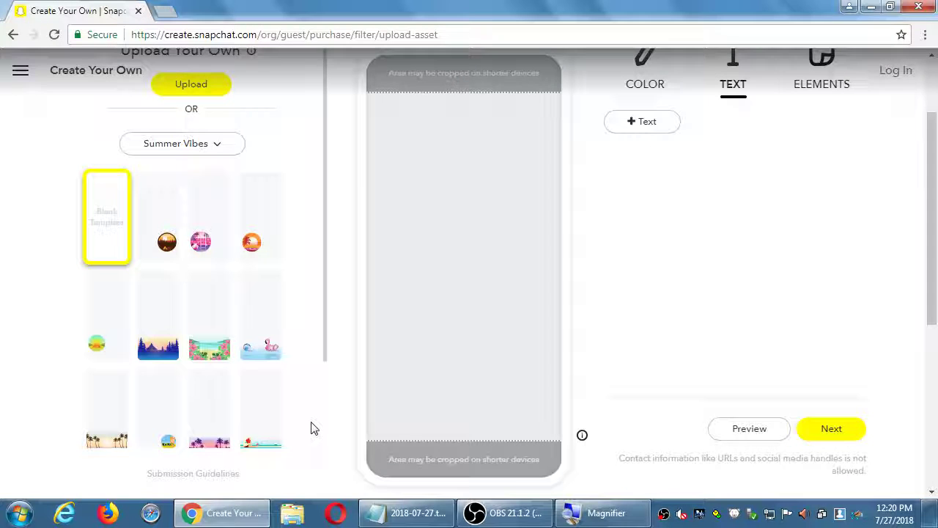
{"action": "scroll", "coordinate": [483, 365], "scroll_direction": "up", "scroll_amount": 2}
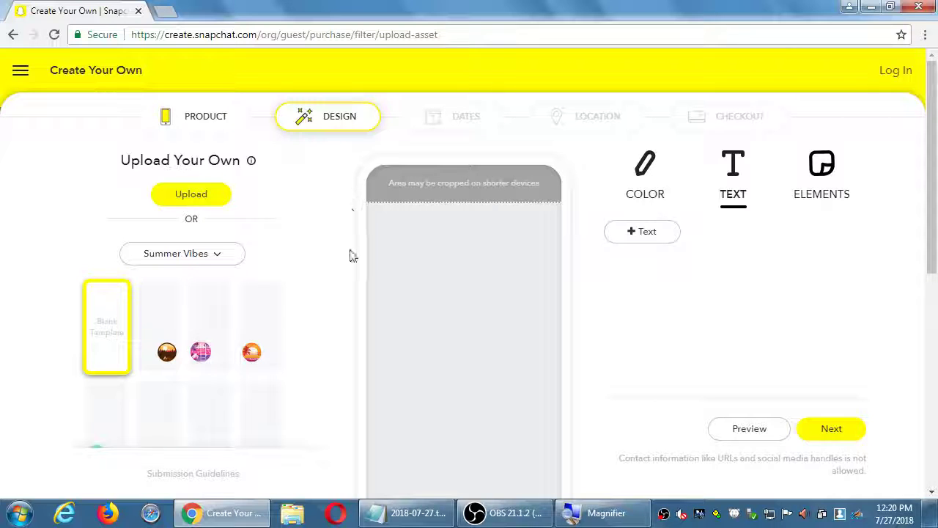
{"action": "scroll", "coordinate": [349, 256], "scroll_direction": "down", "scroll_amount": 1}
{"action": "scroll", "coordinate": [334, 277], "scroll_direction": "down", "scroll_amount": 1}
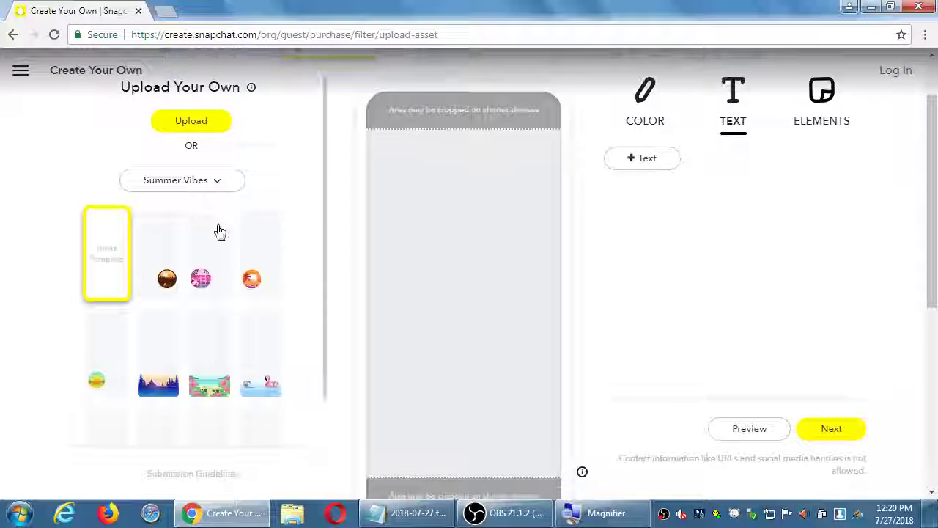
{"action": "left_click", "coordinate": [174, 181]}
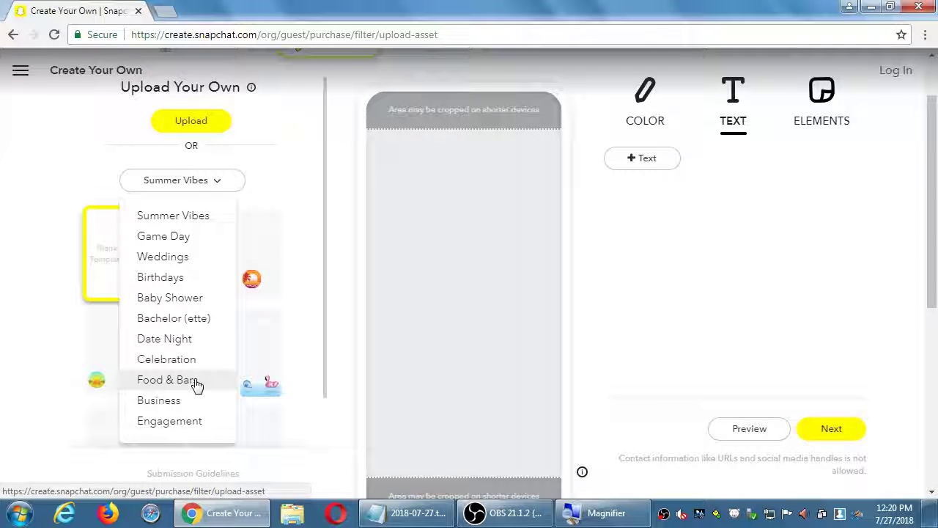
Choose Food & Bars, try a few templates, and settle on the green Live Green! design.
{"action": "left_click", "coordinate": [196, 383]}
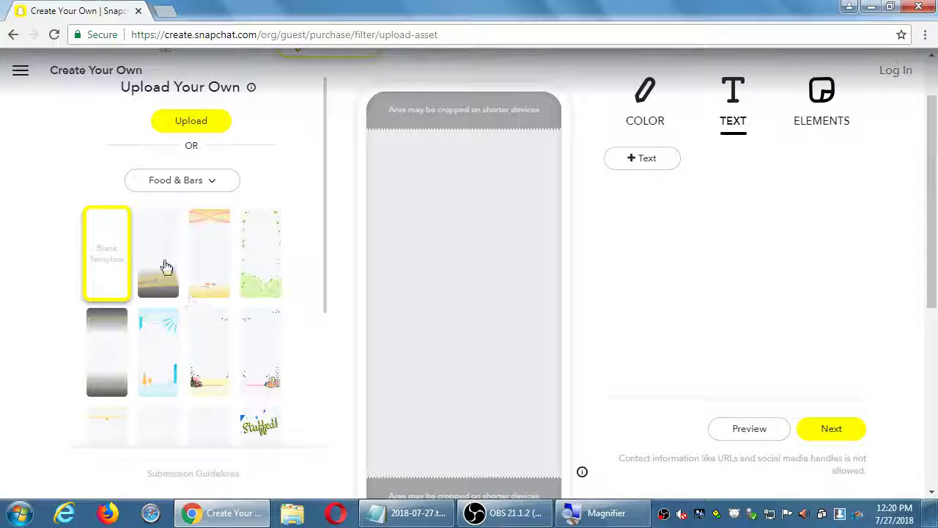
{"action": "left_click", "coordinate": [166, 266]}
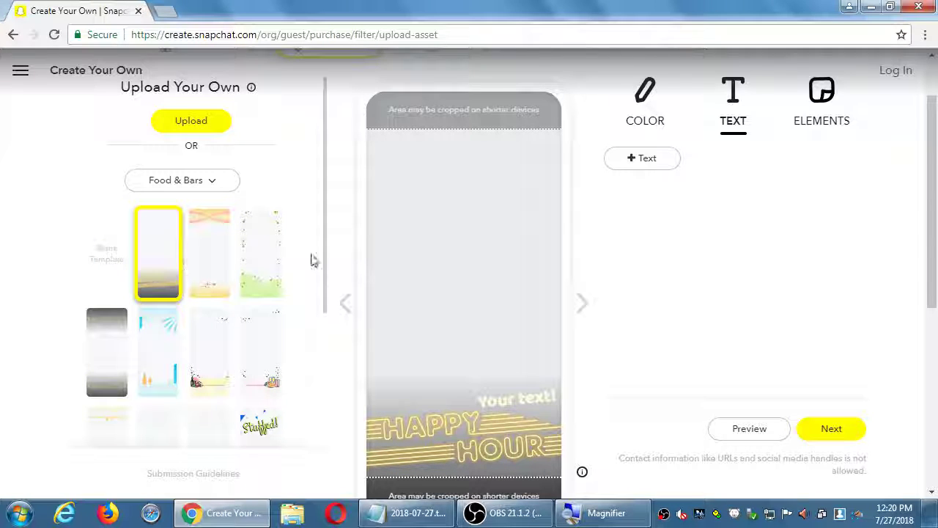
{"action": "scroll", "coordinate": [344, 285], "scroll_direction": "down", "scroll_amount": 1}
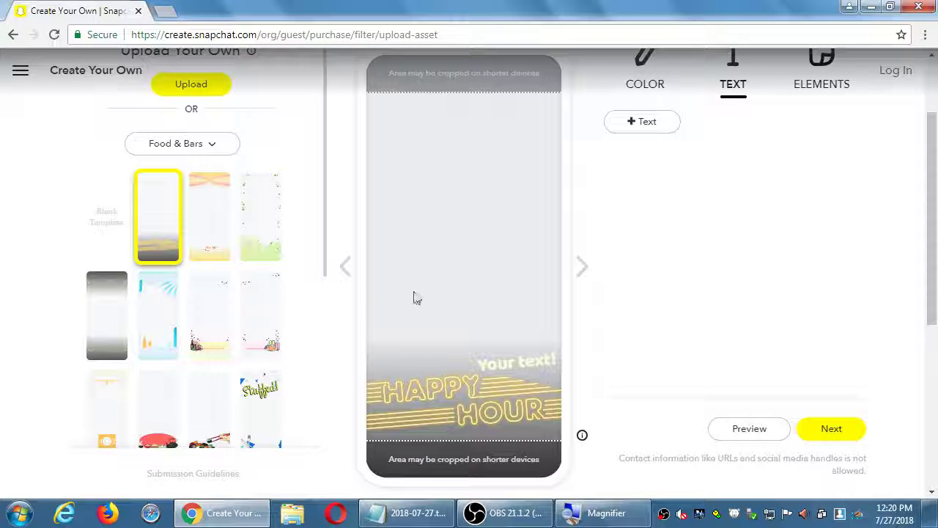
{"action": "left_click", "coordinate": [219, 224]}
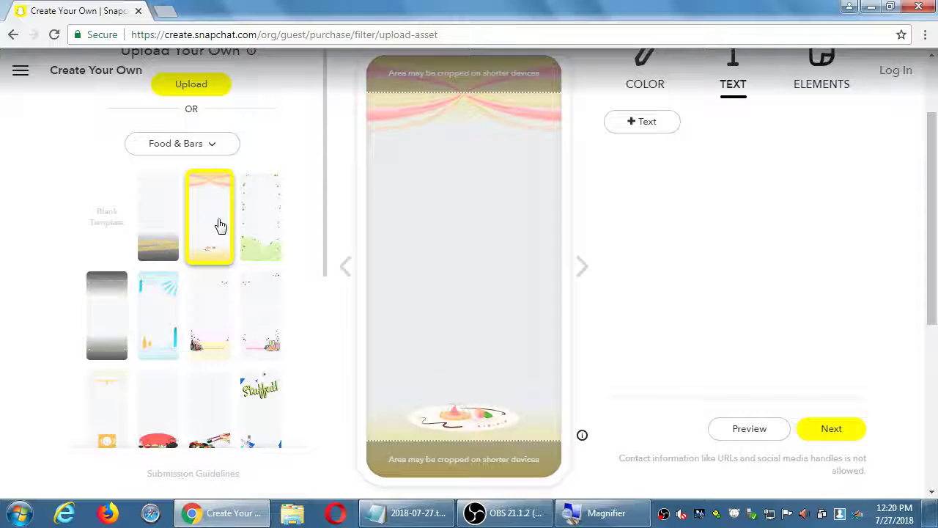
{"action": "left_click", "coordinate": [265, 219]}
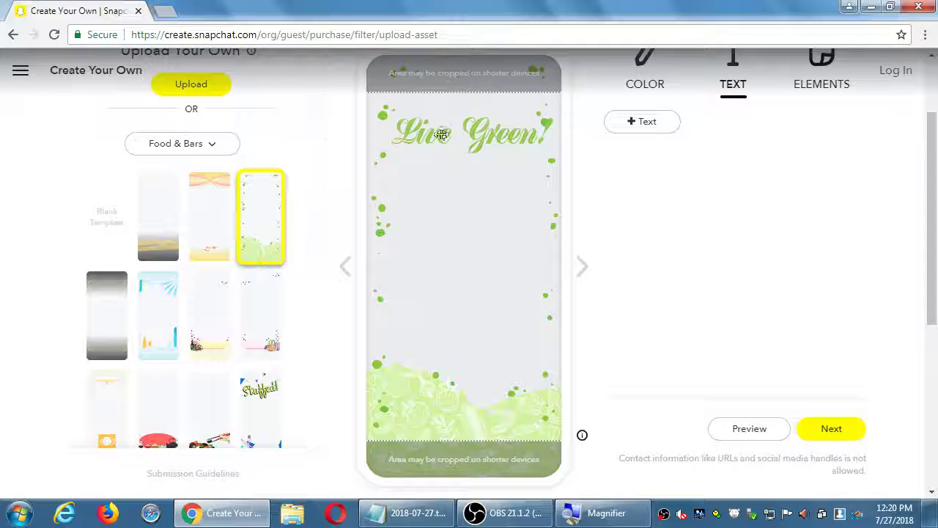
{"action": "left_click_drag", "start_coordinate": [431, 137], "coordinate": [484, 132]}
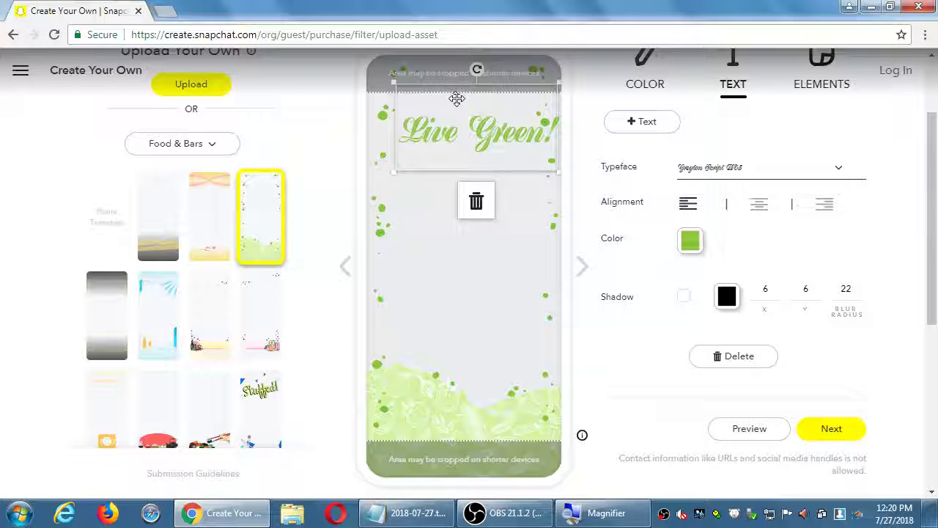
Retitle the Live Green! headline to Victor's Bakery and drag it near the template's top.
{"action": "double_click", "coordinate": [493, 136]}
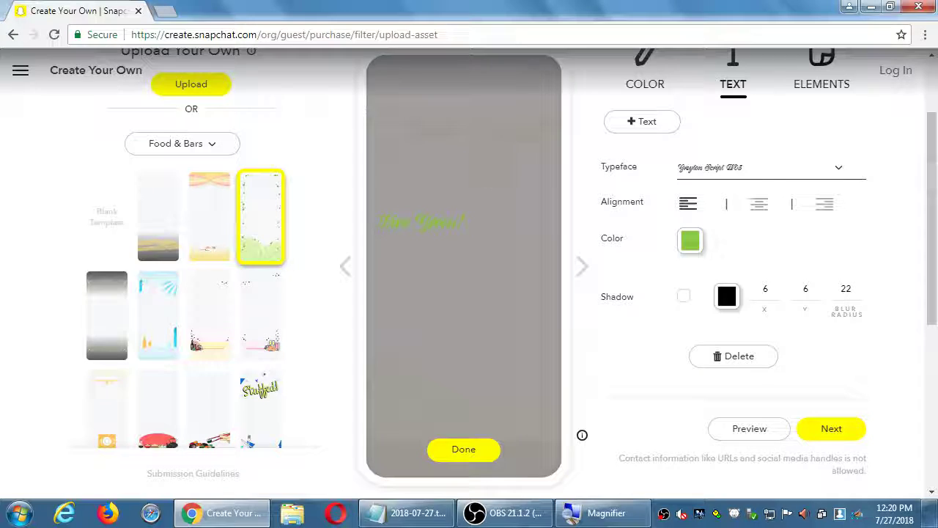
{"action": "left_click_drag", "start_coordinate": [454, 220], "coordinate": [466, 220]}
{"action": "key", "text": "BackSpace"}
{"action": "key", "text": "BackSpace"}
{"action": "key", "text": "BackSpace"}
{"action": "key", "text": "BackSpace"}
{"action": "key", "text": "BackSpace"}
{"action": "key", "text": "BackSpace"}
{"action": "key", "text": "BackSpace"}
{"action": "key", "text": "BackSpace"}
{"action": "key", "text": "BackSpace"}
{"action": "key", "text": "BackSpace"}
{"action": "key", "text": "BackSpace"}
{"action": "type", "text": "Oliv"}
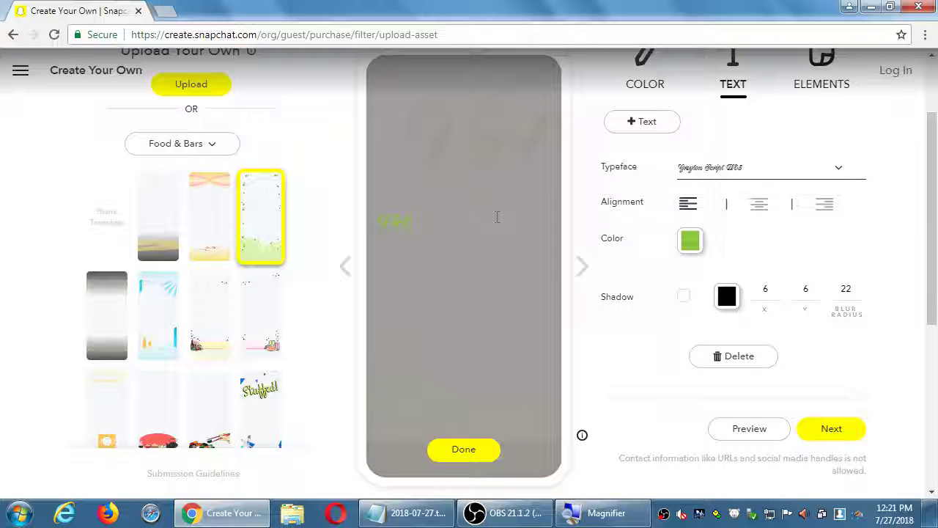
{"action": "type", "text": "e Garden"}
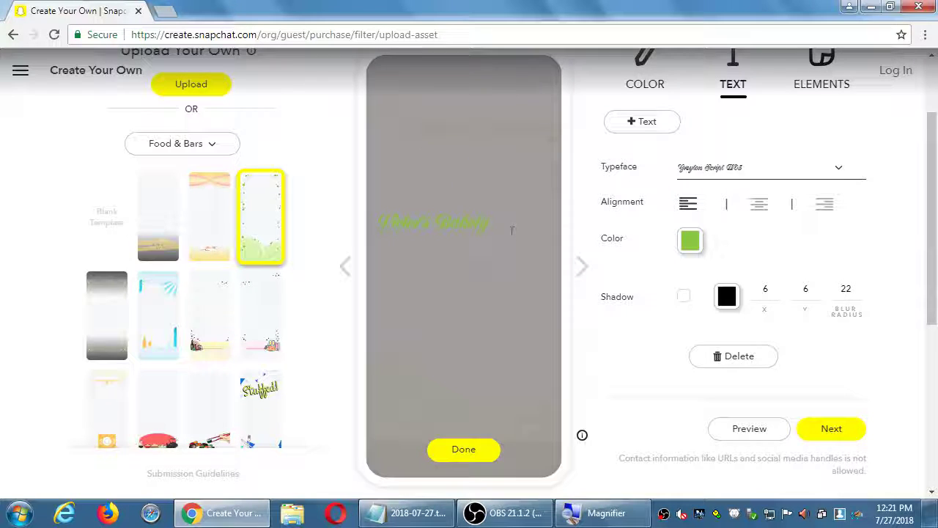
{"action": "left_click", "coordinate": [475, 457]}
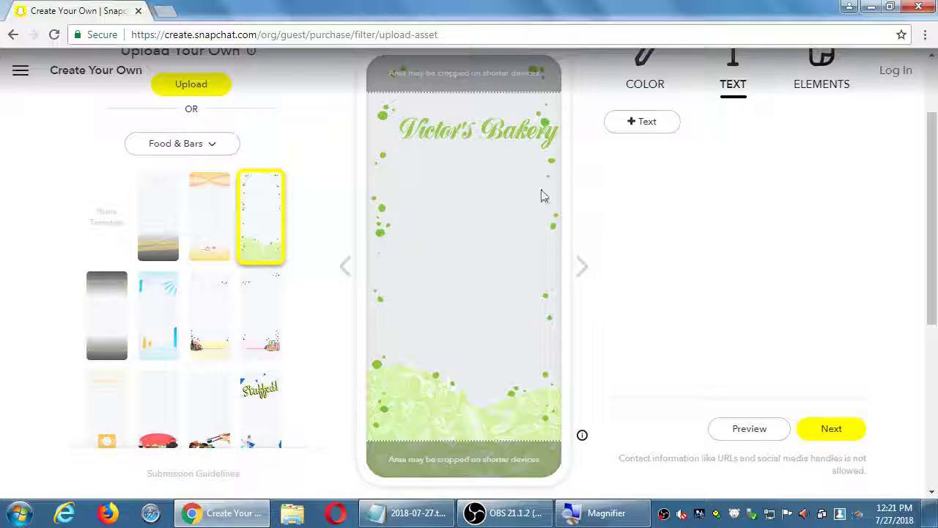
{"action": "mouse_move", "coordinate": [504, 136]}
{"action": "left_mouse_down"}
{"action": "mouse_move", "coordinate": [486, 138]}
{"action": "mouse_move", "coordinate": [490, 154]}
{"action": "mouse_move", "coordinate": [488, 142]}
{"action": "left_mouse_up"}
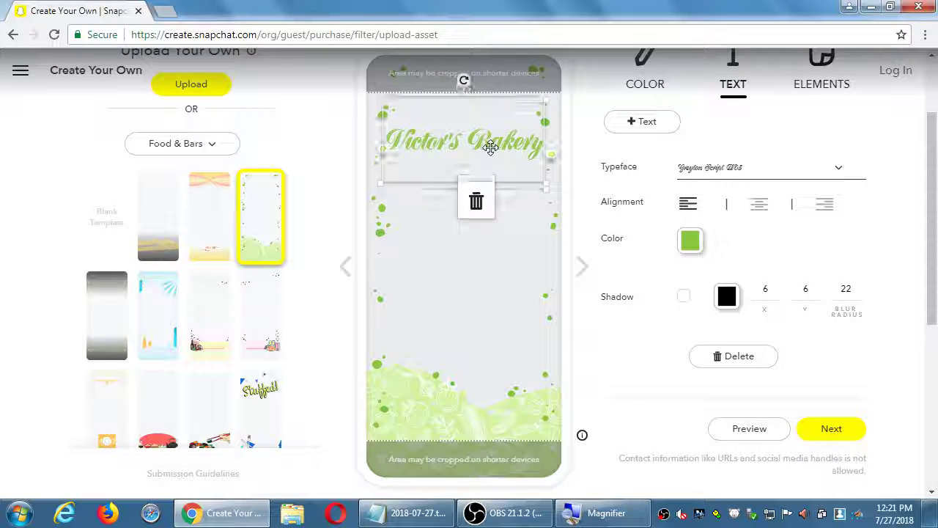
{"action": "left_click", "coordinate": [518, 347]}
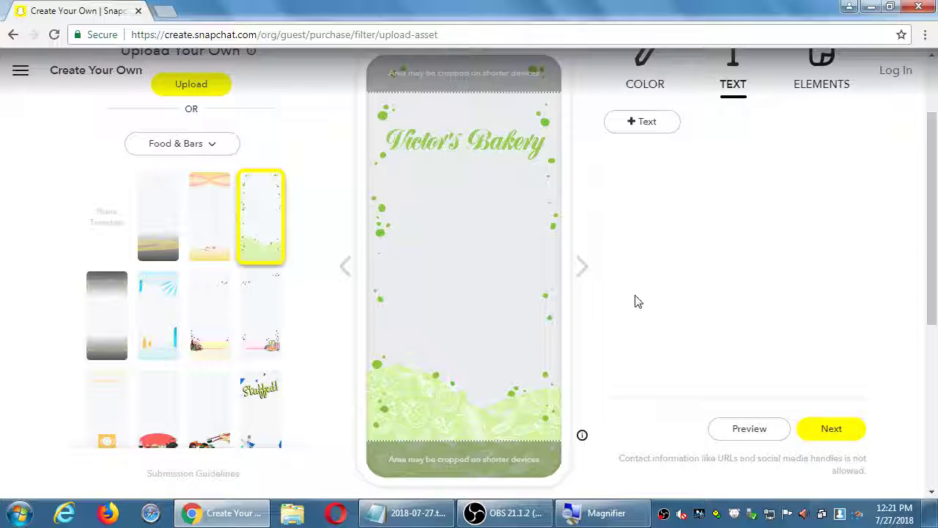
{"action": "scroll", "coordinate": [308, 198], "scroll_direction": "up", "scroll_amount": 3}
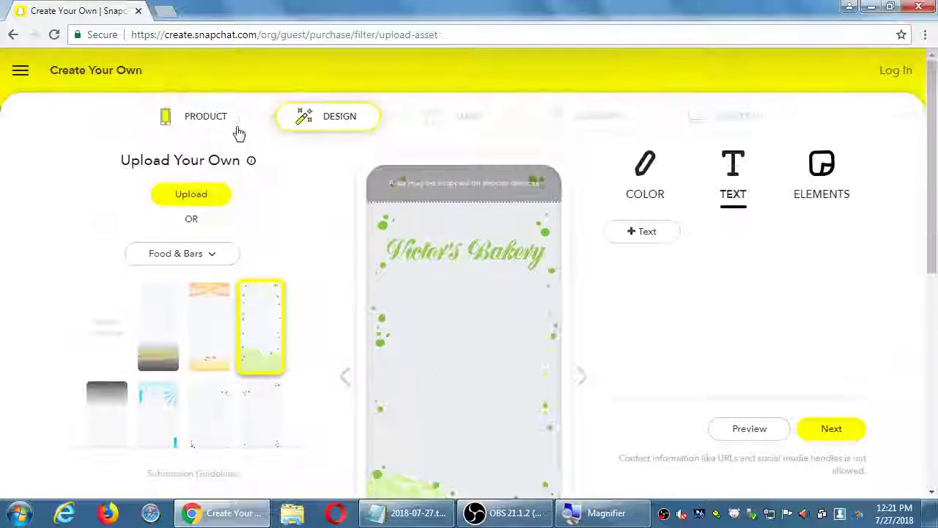
{"action": "left_click", "coordinate": [183, 197]}
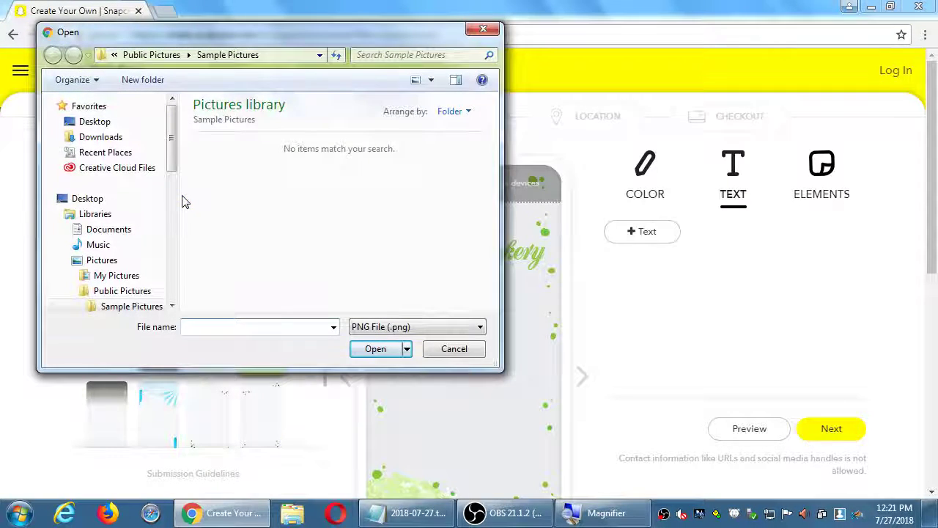
{"action": "left_click", "coordinate": [443, 349]}
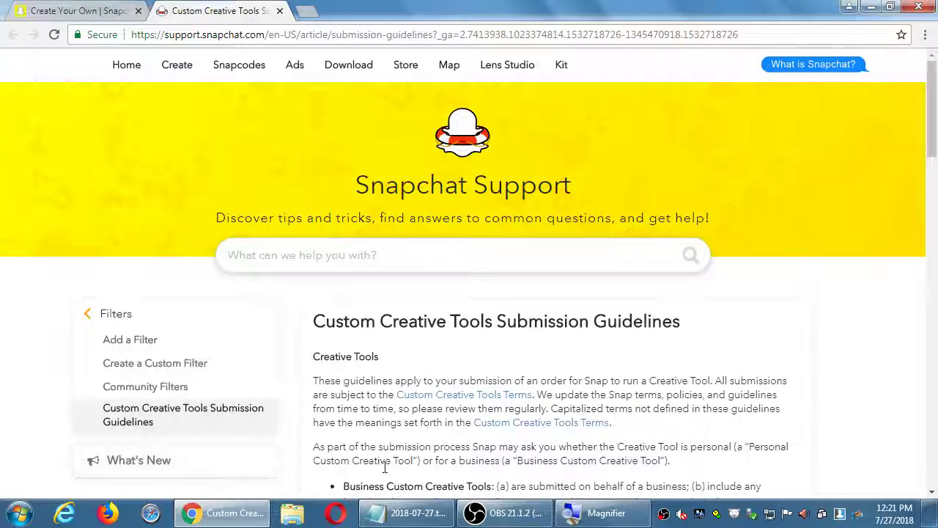
Finish the submission guidelines, close their tab, and advance the filter order to Dates.
{"action": "scroll", "coordinate": [384, 466], "scroll_direction": "down", "scroll_amount": 3}
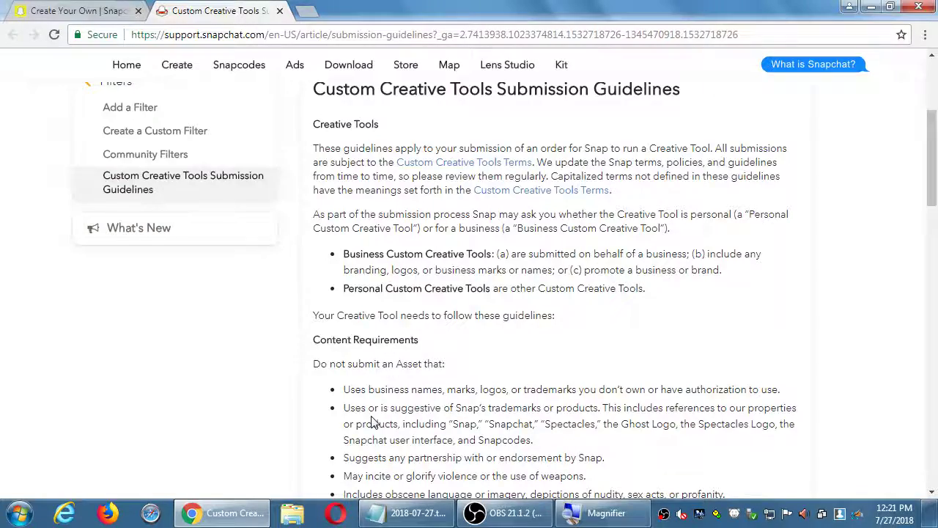
{"action": "scroll", "coordinate": [371, 421], "scroll_direction": "down", "scroll_amount": 4}
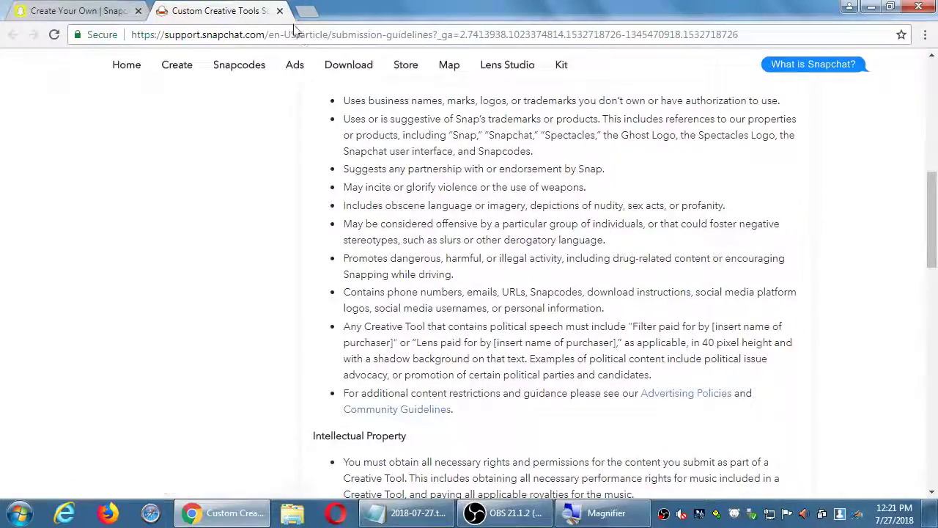
{"action": "left_click", "coordinate": [279, 11]}
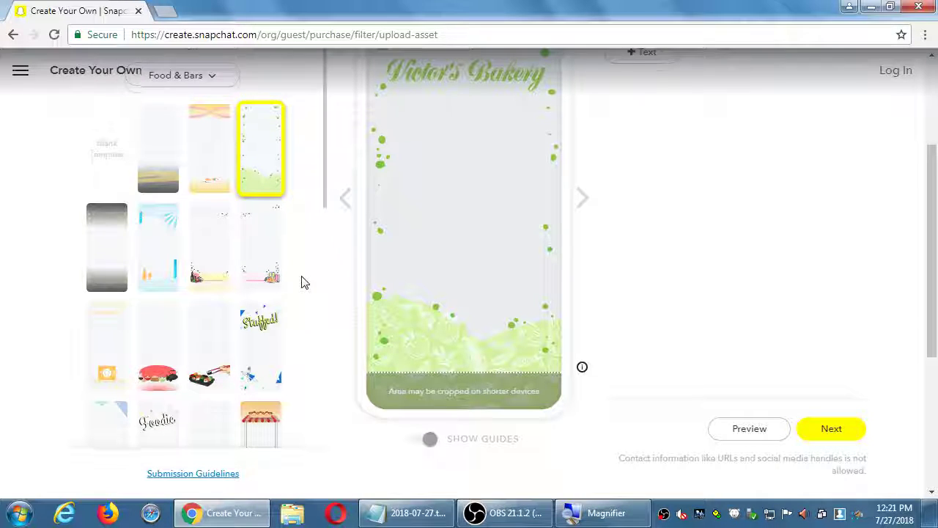
{"action": "scroll", "coordinate": [305, 283], "scroll_direction": "up", "scroll_amount": 3}
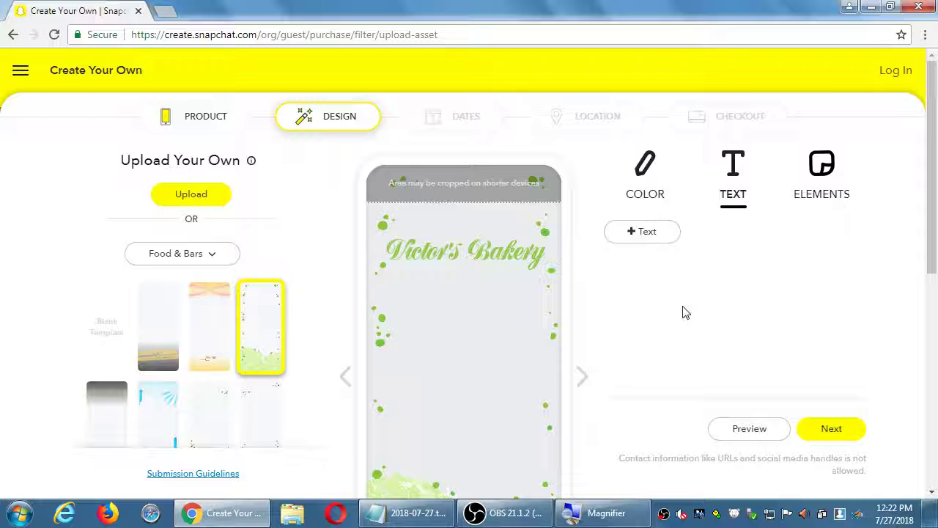
{"action": "scroll", "coordinate": [638, 373], "scroll_direction": "down", "scroll_amount": 2}
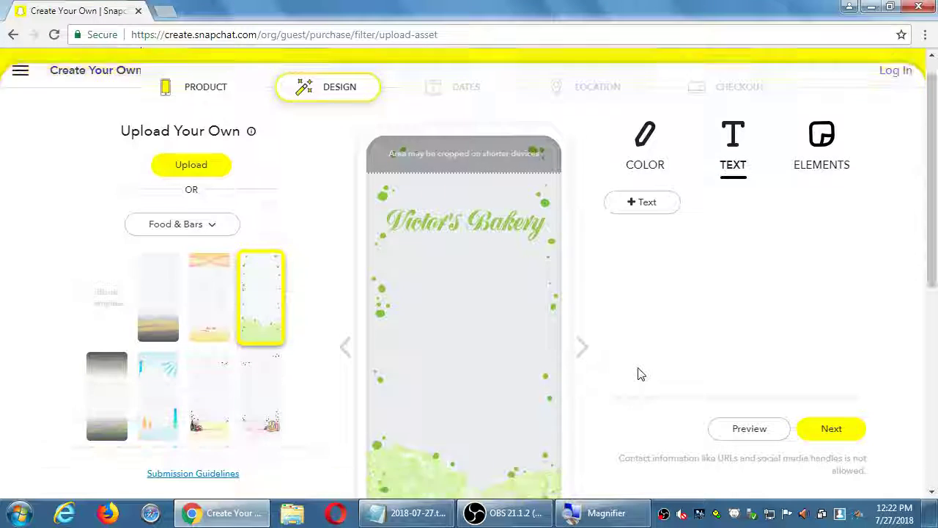
{"action": "scroll", "coordinate": [638, 374], "scroll_direction": "down", "scroll_amount": 3}
{"action": "scroll", "coordinate": [638, 374], "scroll_direction": "up", "scroll_amount": 5}
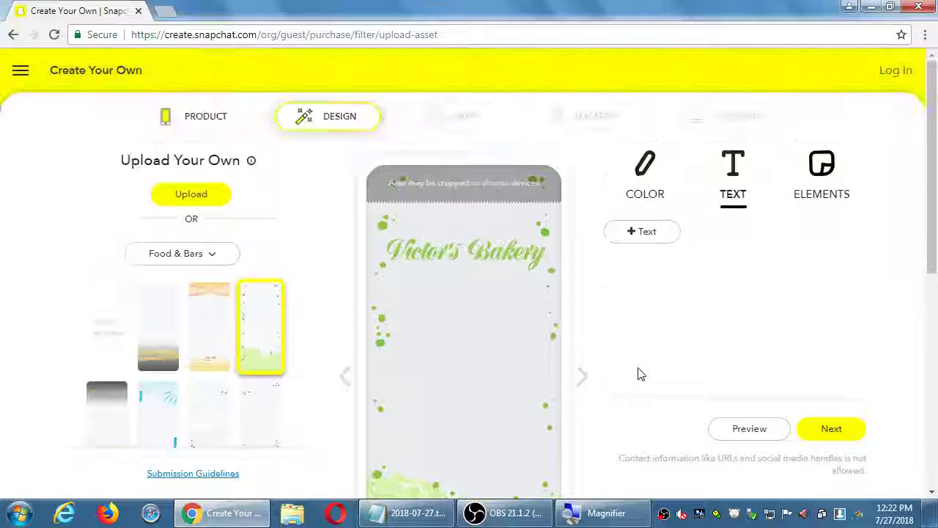
{"action": "scroll", "coordinate": [638, 374], "scroll_direction": "down", "scroll_amount": 3}
{"action": "scroll", "coordinate": [638, 374], "scroll_direction": "up", "scroll_amount": 4}
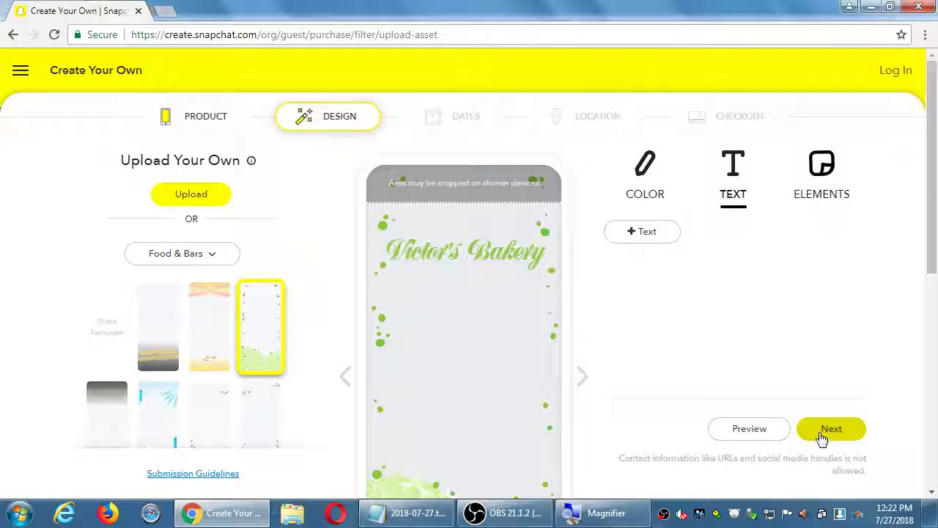
{"action": "left_click", "coordinate": [821, 434]}
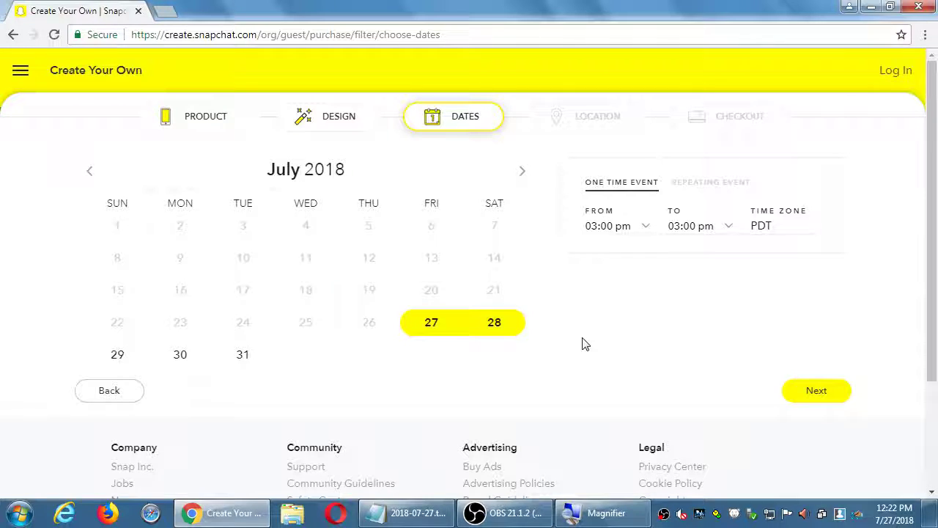
Go to the Location step and pan the map toward Collier Ave and St. Didacus Church.
{"action": "left_click", "coordinate": [595, 127]}
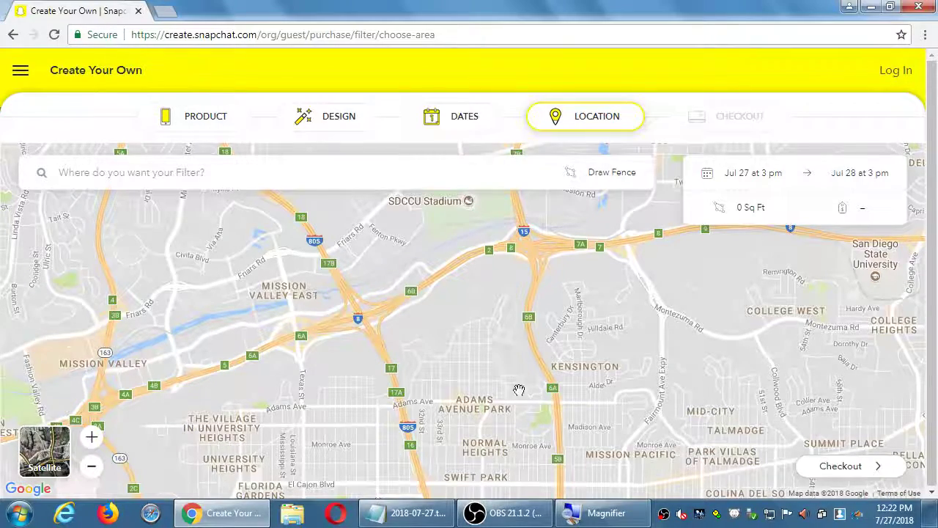
{"action": "left_click_drag", "start_coordinate": [469, 346], "coordinate": [460, 376]}
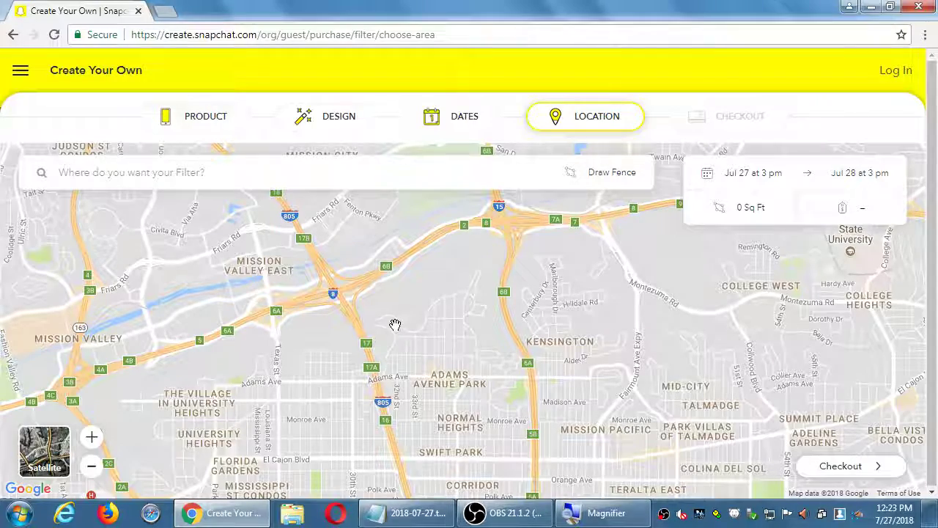
{"action": "scroll", "coordinate": [392, 325], "scroll_direction": "up", "scroll_amount": 2}
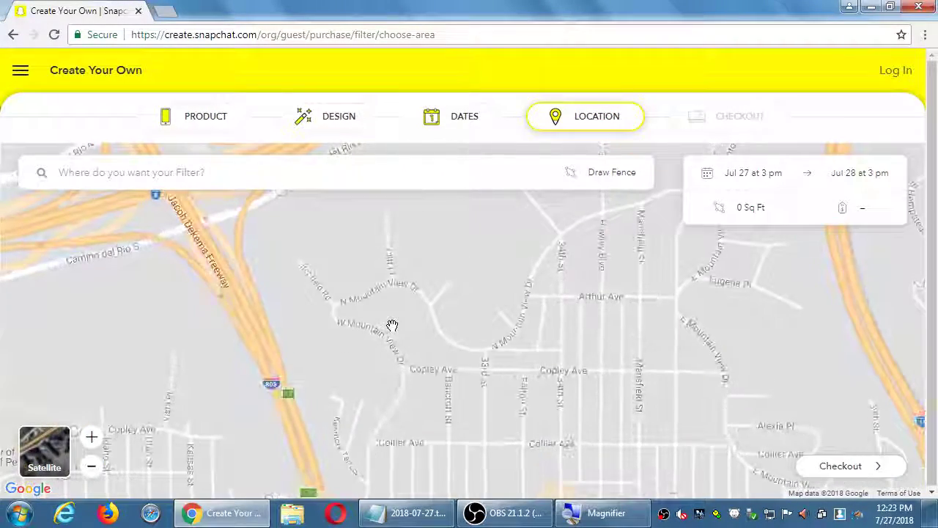
{"action": "scroll", "coordinate": [425, 381], "scroll_direction": "up", "scroll_amount": 1}
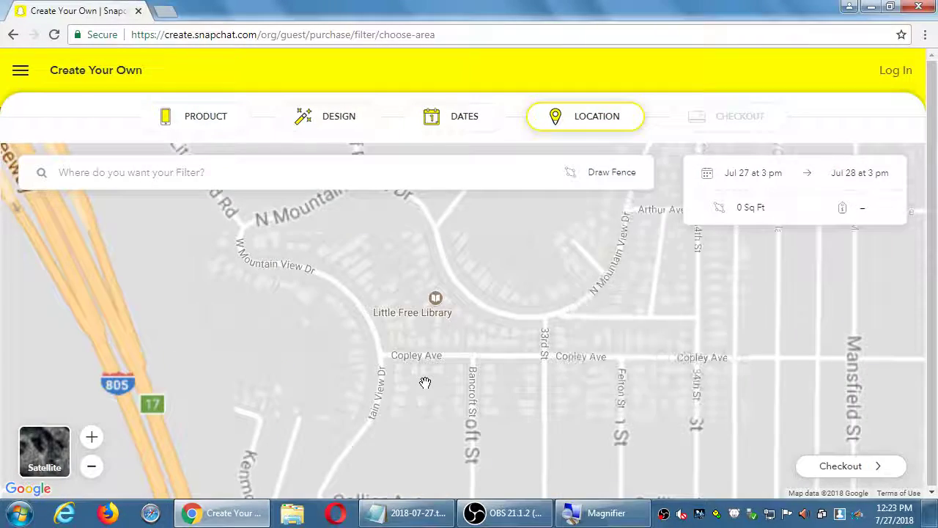
{"action": "left_click_drag", "start_coordinate": [433, 392], "coordinate": [452, 286]}
Zoom the map in and out around Copley Ave and Mission Valley.
{"action": "scroll", "coordinate": [521, 287], "scroll_direction": "up", "scroll_amount": 1}
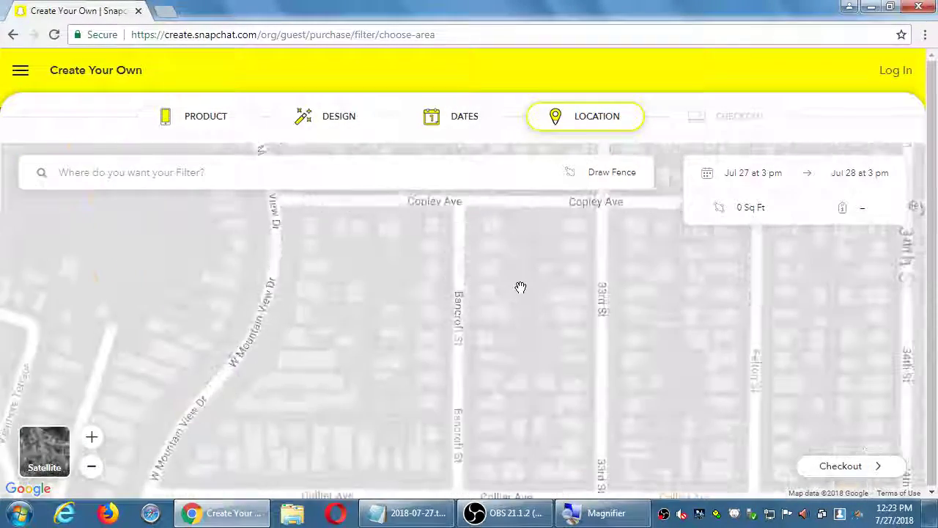
{"action": "scroll", "coordinate": [518, 268], "scroll_direction": "down", "scroll_amount": 1}
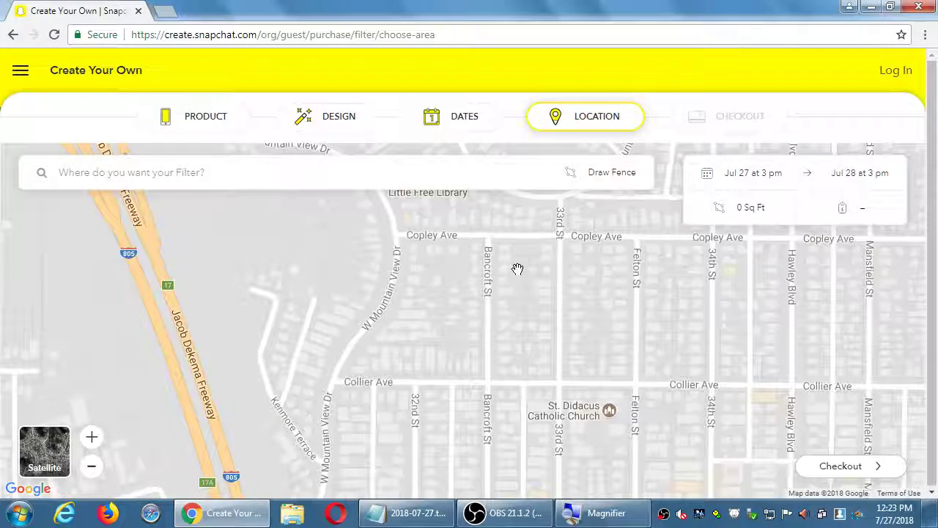
{"action": "scroll", "coordinate": [518, 268], "scroll_direction": "up", "scroll_amount": 1}
{"action": "scroll", "coordinate": [517, 268], "scroll_direction": "down", "scroll_amount": 1}
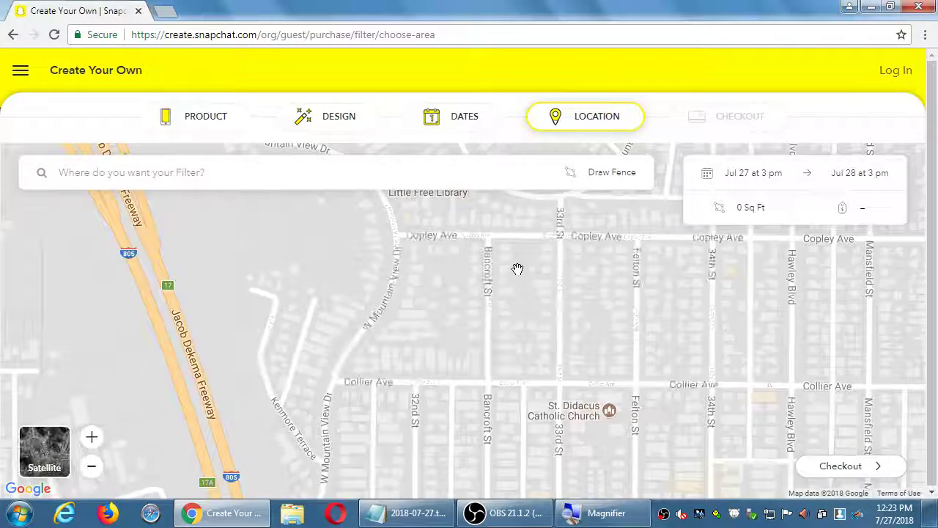
{"action": "scroll", "coordinate": [517, 268], "scroll_direction": "down", "scroll_amount": 2}
{"action": "scroll", "coordinate": [513, 275], "scroll_direction": "up", "scroll_amount": 1}
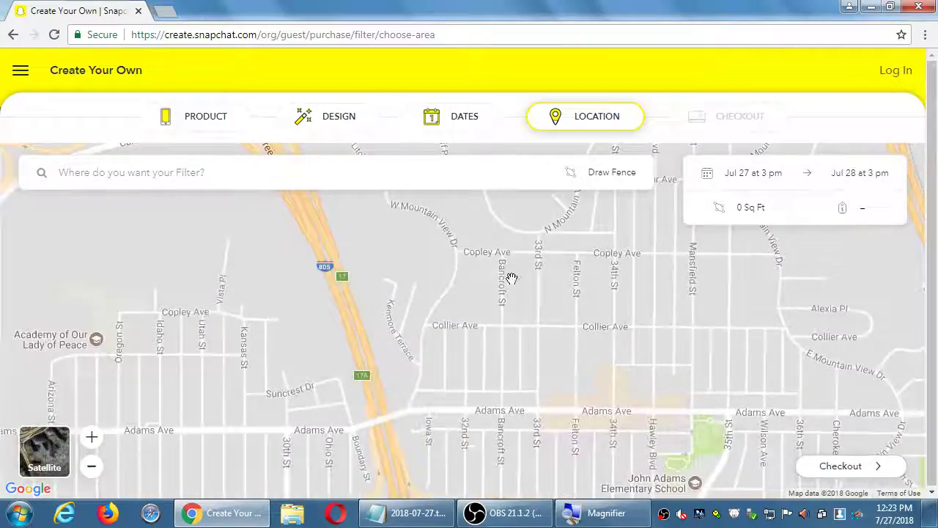
{"action": "scroll", "coordinate": [511, 282], "scroll_direction": "up", "scroll_amount": 1}
{"action": "scroll", "coordinate": [513, 291], "scroll_direction": "up", "scroll_amount": 1}
{"action": "scroll", "coordinate": [501, 293], "scroll_direction": "down", "scroll_amount": 1}
{"action": "scroll", "coordinate": [501, 294], "scroll_direction": "down", "scroll_amount": 2}
{"action": "left_click_drag", "start_coordinate": [356, 294], "coordinate": [377, 433]}
{"action": "left_click_drag", "start_coordinate": [487, 294], "coordinate": [491, 405]}
{"action": "left_click_drag", "start_coordinate": [472, 247], "coordinate": [492, 368]}
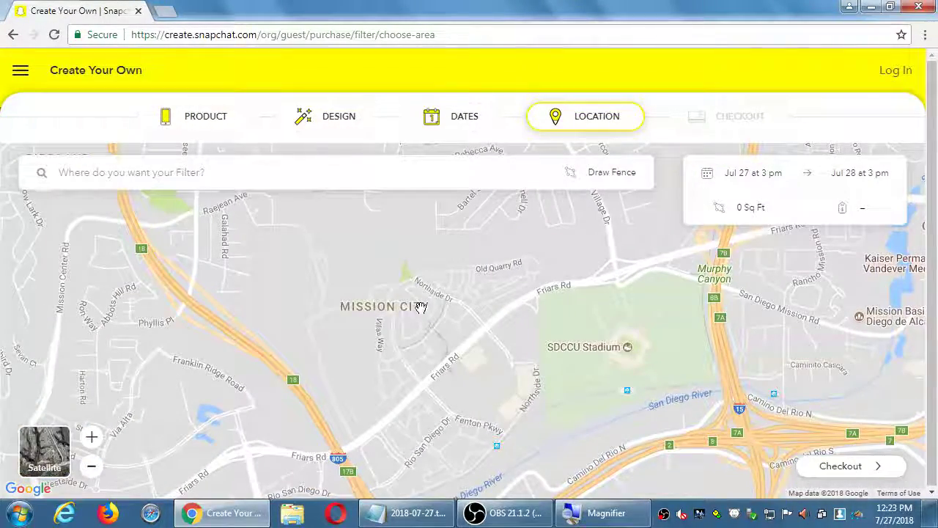
{"action": "left_click_drag", "start_coordinate": [312, 222], "coordinate": [408, 386]}
{"action": "left_click_drag", "start_coordinate": [403, 323], "coordinate": [420, 331]}
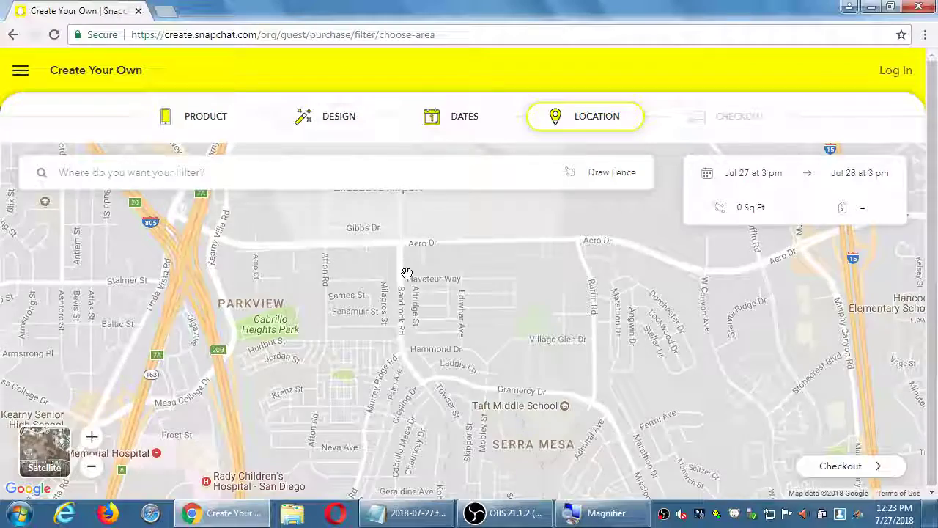
{"action": "scroll", "coordinate": [407, 273], "scroll_direction": "up", "scroll_amount": 1}
{"action": "scroll", "coordinate": [407, 273], "scroll_direction": "up", "scroll_amount": 2}
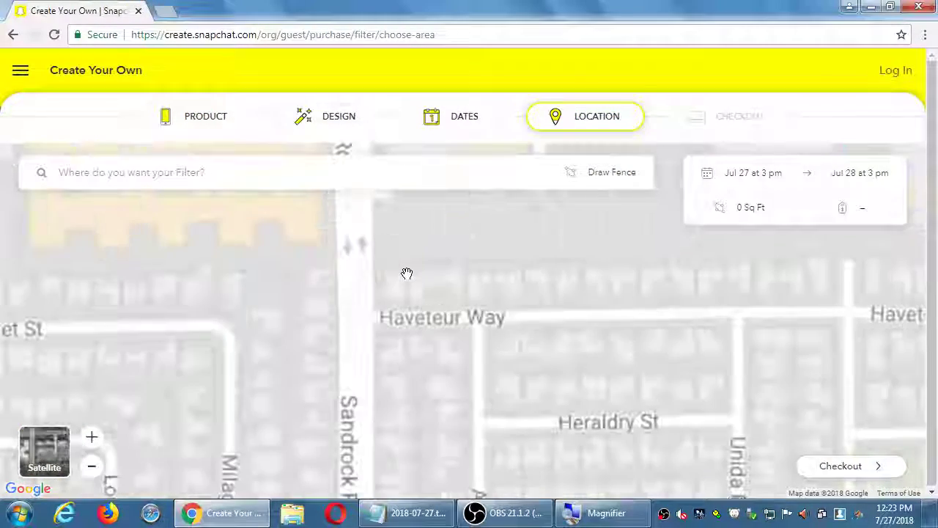
{"action": "left_click_drag", "start_coordinate": [340, 304], "coordinate": [451, 392]}
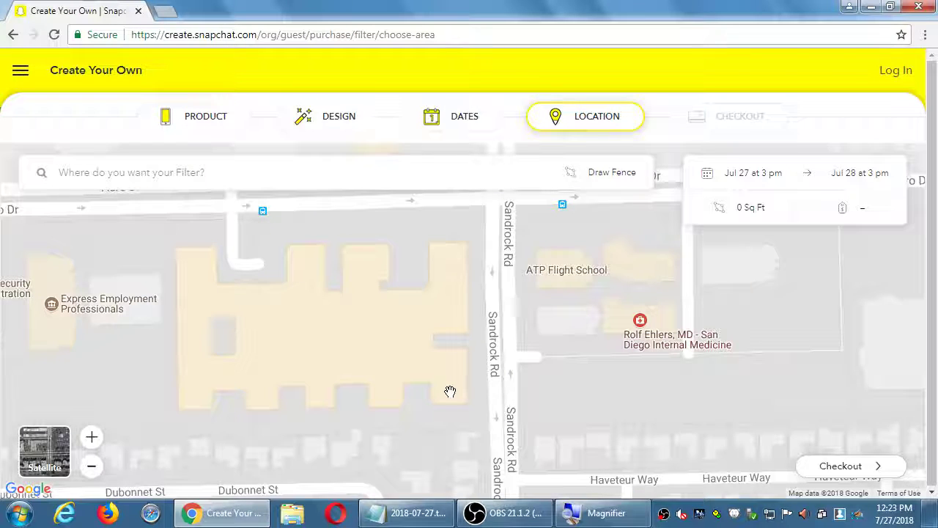
{"action": "left_click_drag", "start_coordinate": [350, 360], "coordinate": [697, 358]}
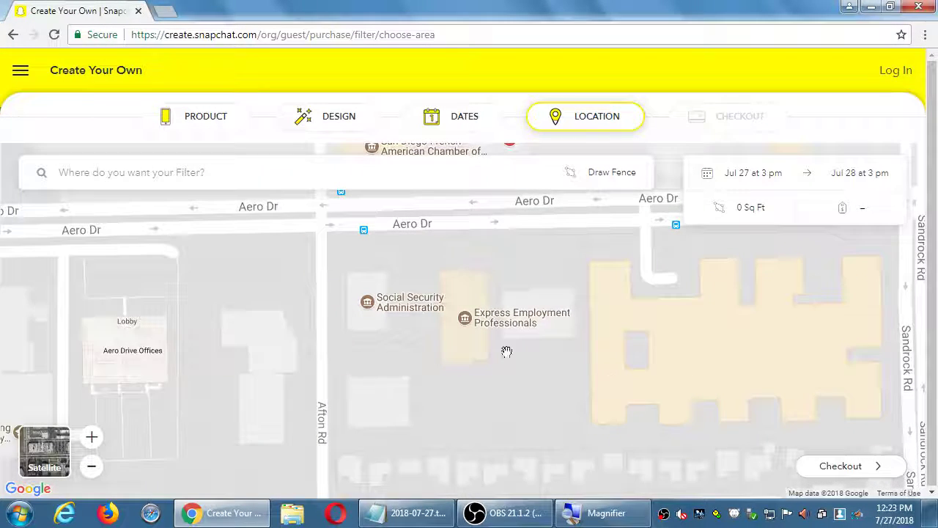
{"action": "left_click_drag", "start_coordinate": [156, 326], "coordinate": [430, 330]}
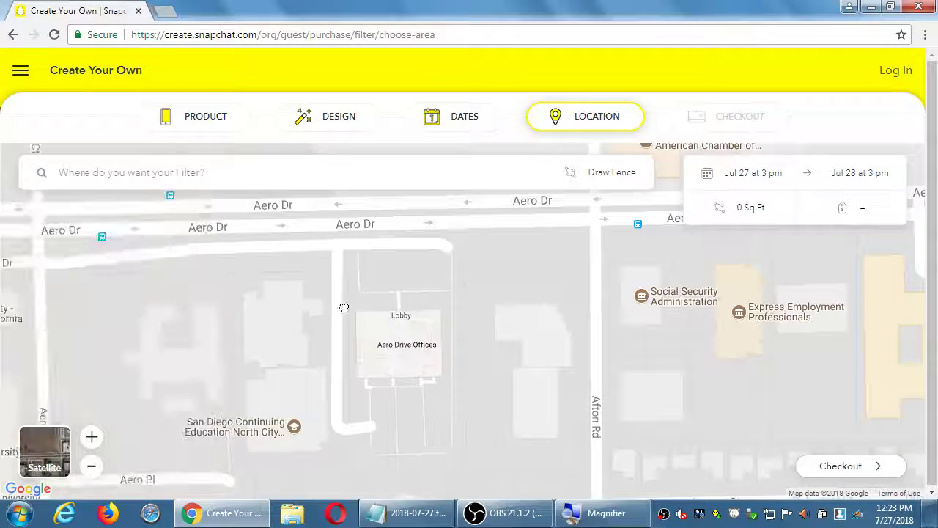
{"action": "left_click_drag", "start_coordinate": [348, 312], "coordinate": [549, 310]}
{"action": "scroll", "coordinate": [486, 317], "scroll_direction": "up", "scroll_amount": 1}
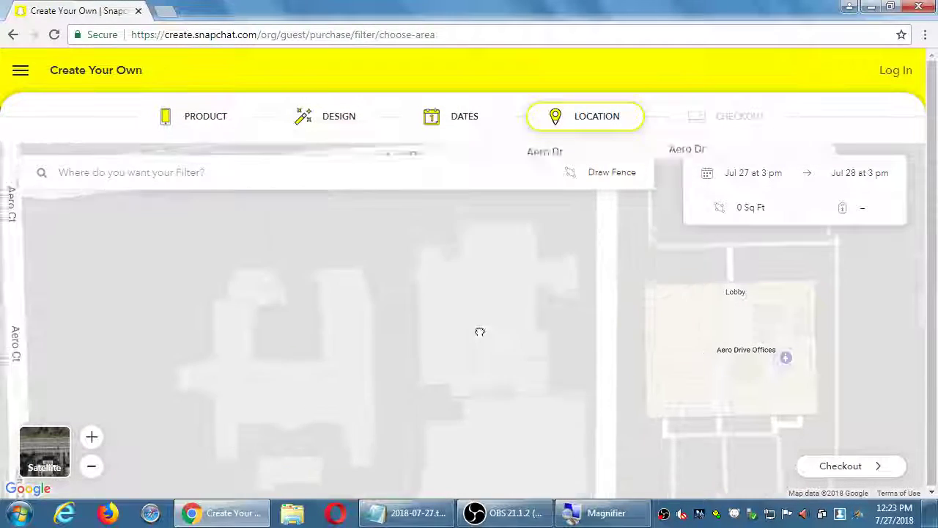
{"action": "scroll", "coordinate": [463, 320], "scroll_direction": "down", "scroll_amount": 1}
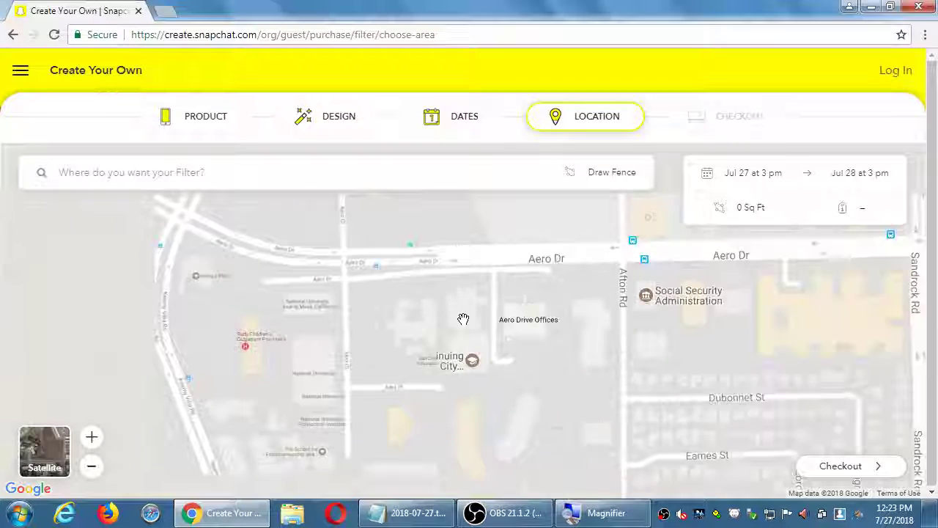
{"action": "scroll", "coordinate": [463, 319], "scroll_direction": "up", "scroll_amount": 1}
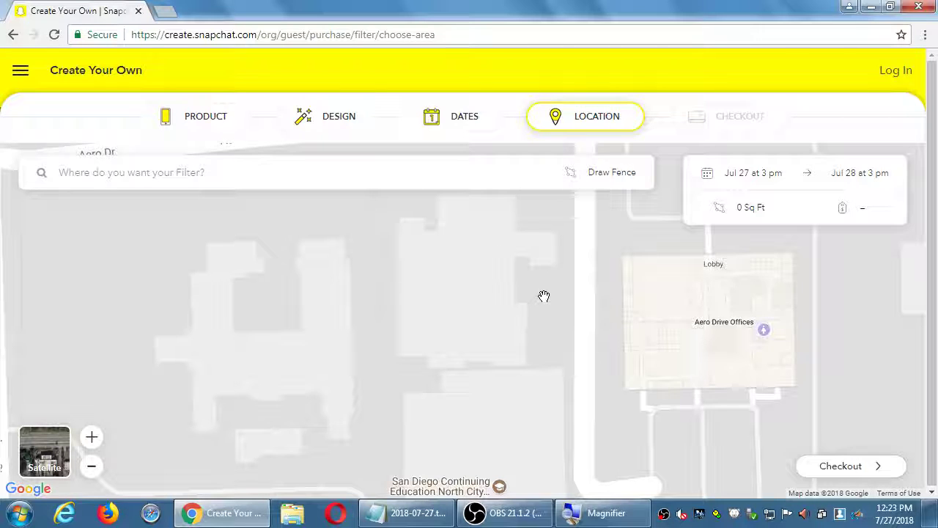
{"action": "mouse_move", "coordinate": [750, 214]}
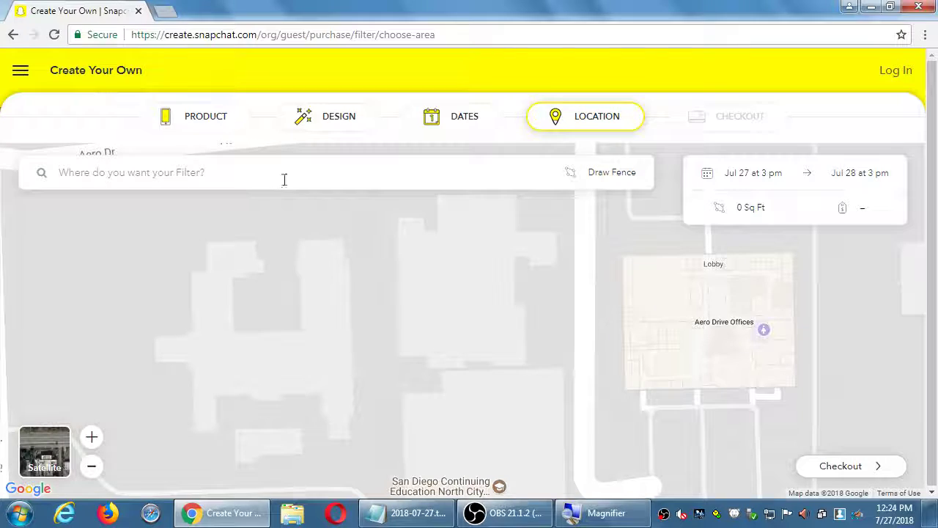
Outline the building west of Aero Drive Offices with a five-corner fence (37,471 sq ft, $5.00 USD).
{"action": "left_click", "coordinate": [610, 180]}
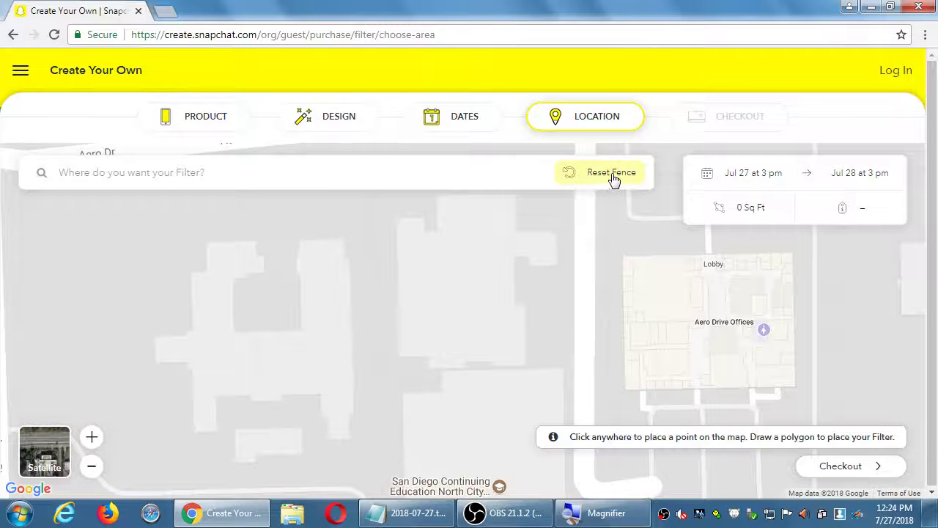
{"action": "left_click", "coordinate": [439, 195]}
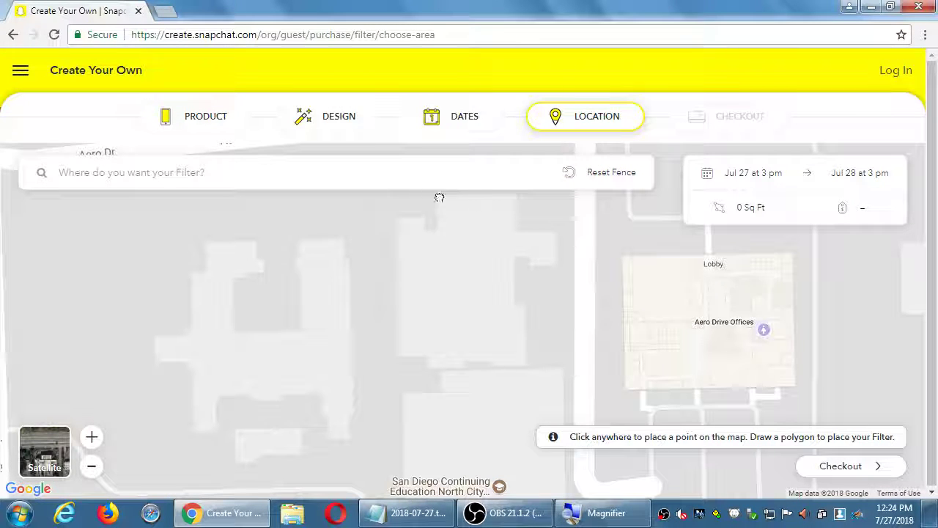
{"action": "left_click", "coordinate": [554, 196]}
{"action": "left_click", "coordinate": [560, 366]}
{"action": "left_click", "coordinate": [386, 366]}
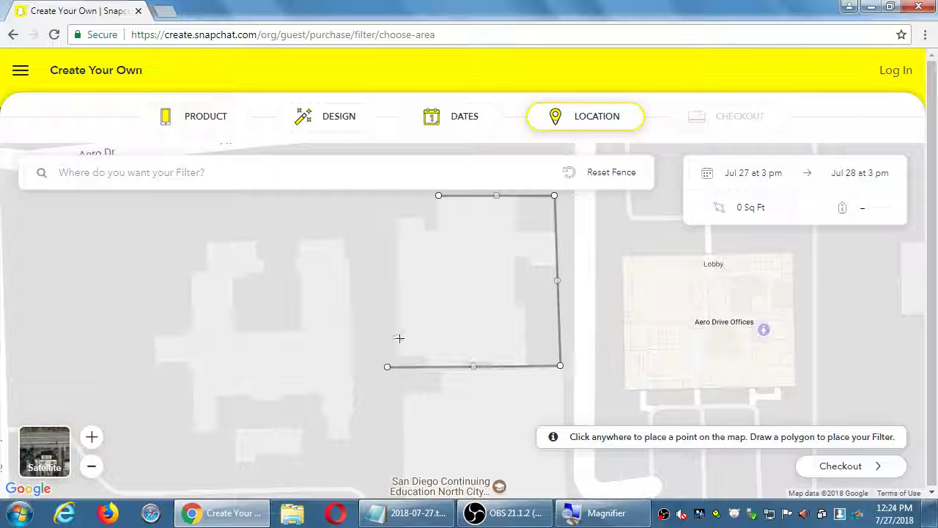
{"action": "left_click", "coordinate": [378, 197]}
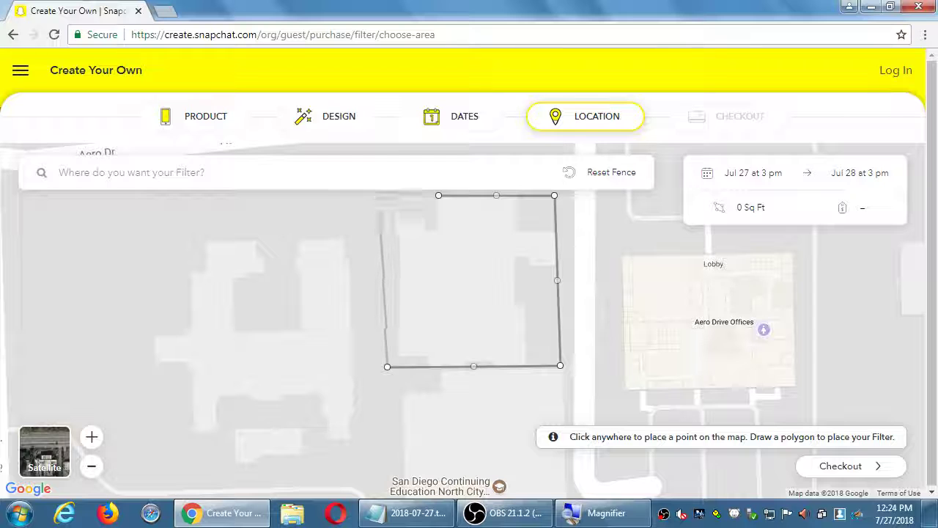
{"action": "left_click", "coordinate": [438, 195]}
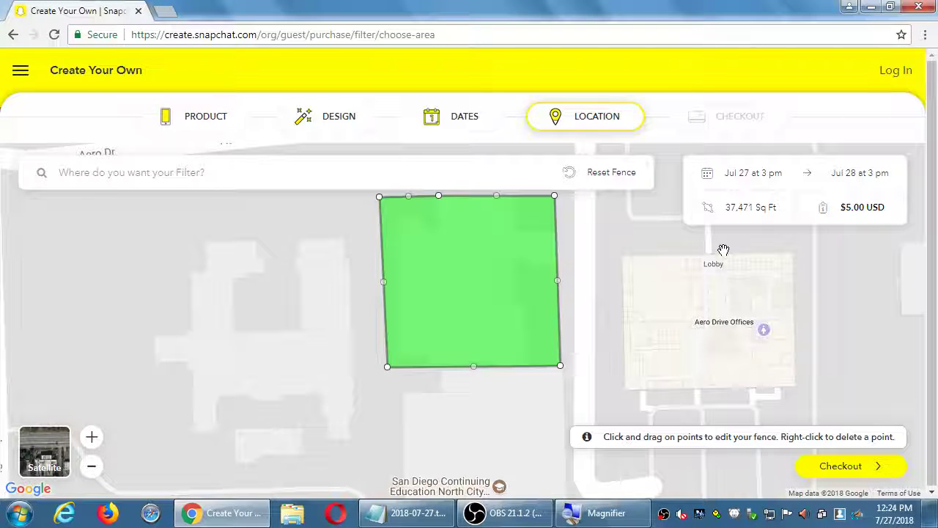
Open the filter's date settings and set the run to end on Jul 31.
{"action": "left_click", "coordinate": [813, 179]}
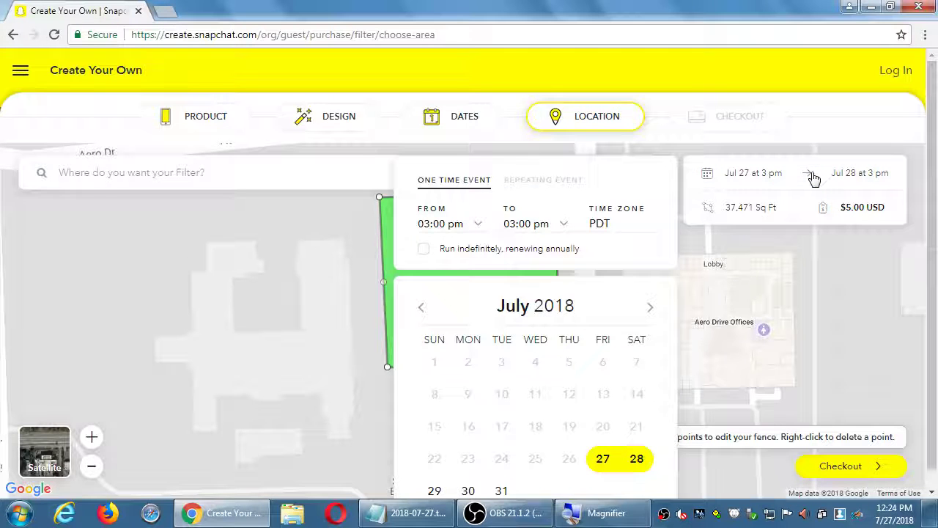
{"action": "scroll", "coordinate": [741, 317], "scroll_direction": "down", "scroll_amount": 1}
{"action": "scroll", "coordinate": [700, 341], "scroll_direction": "up", "scroll_amount": 1}
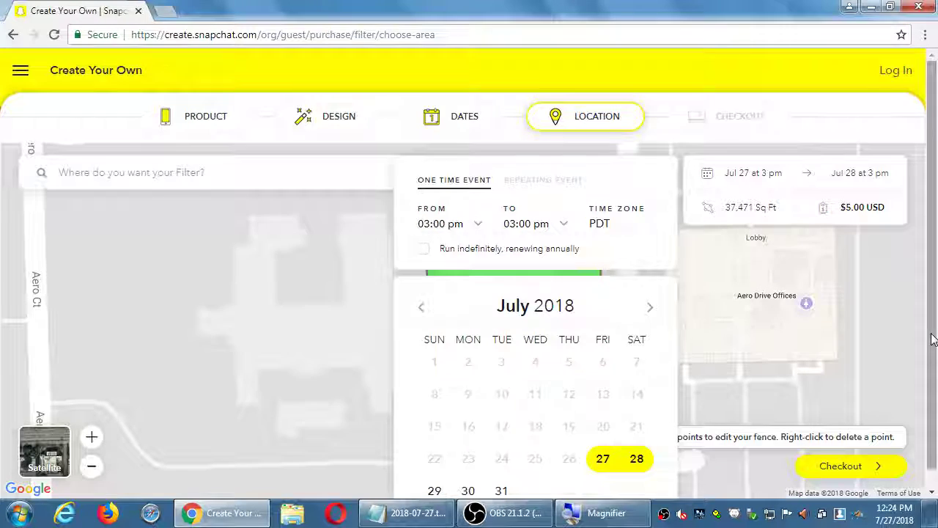
{"action": "left_click", "coordinate": [925, 404]}
{"action": "left_click", "coordinate": [825, 176]}
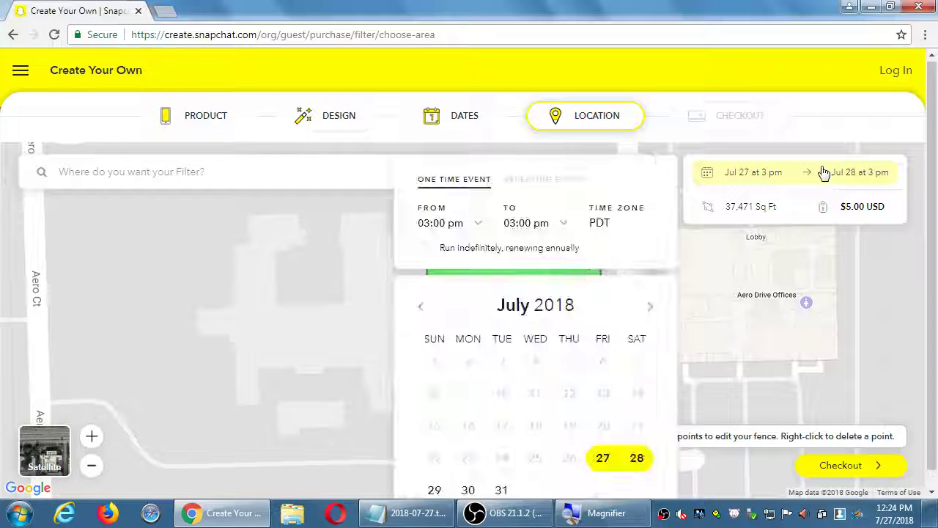
{"action": "left_click", "coordinate": [503, 489]}
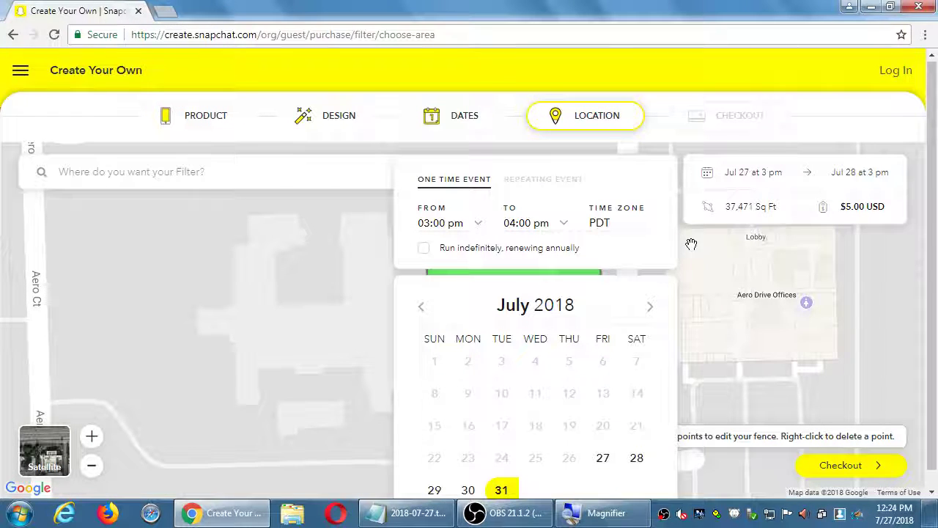
{"action": "left_click", "coordinate": [599, 457]}
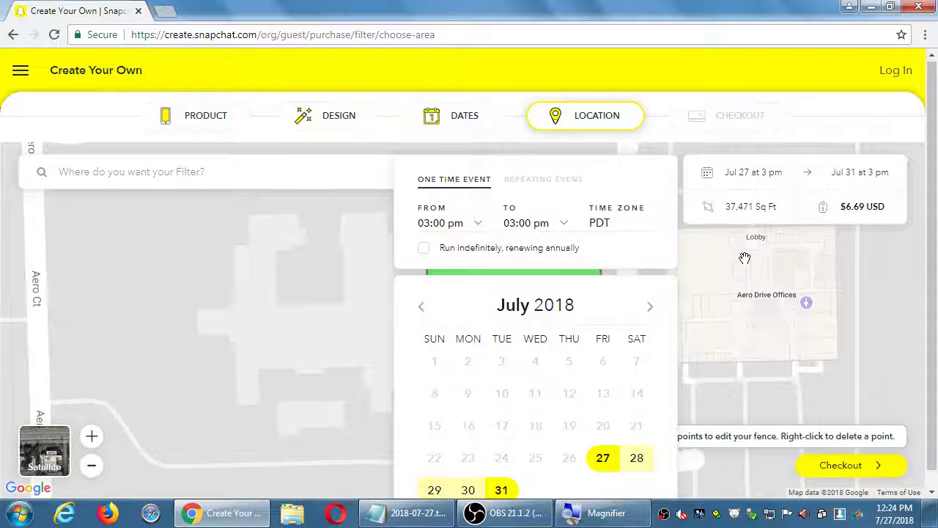
Extend the run to Jul 27 through Aug 31 at 3 pm, priced $39.03 USD.
{"action": "left_click", "coordinate": [605, 461]}
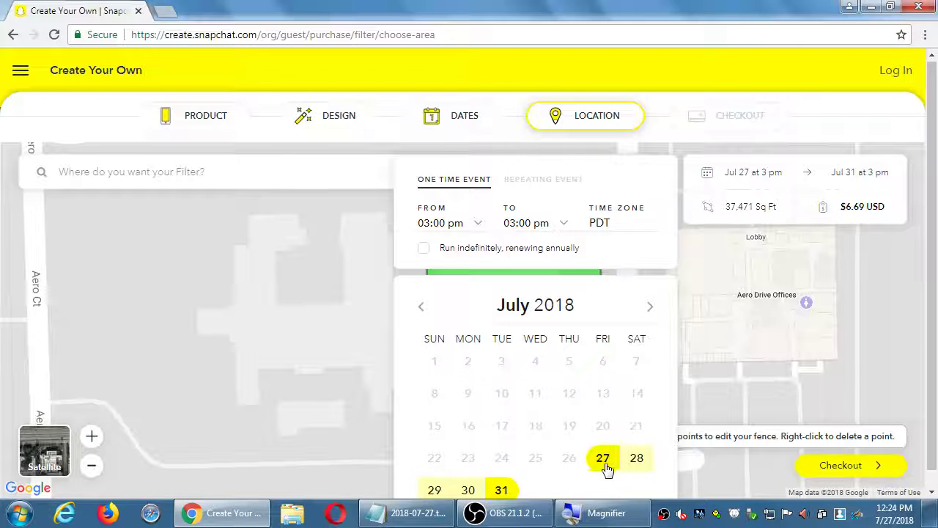
{"action": "left_click", "coordinate": [649, 307]}
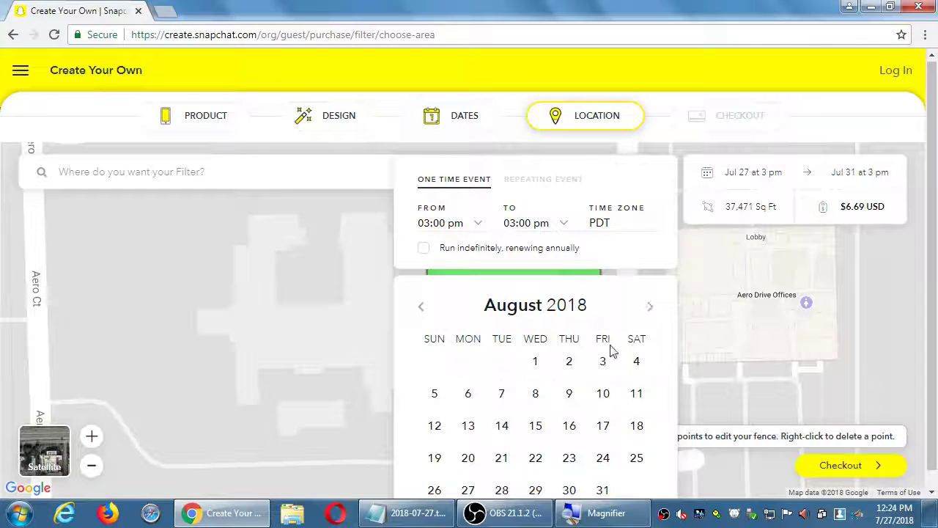
{"action": "left_click", "coordinate": [603, 491]}
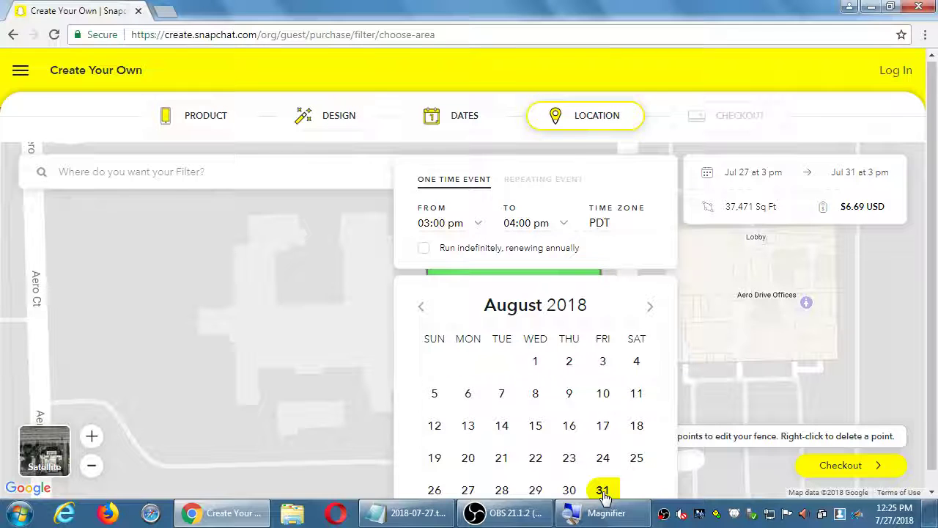
{"action": "left_click", "coordinate": [423, 308]}
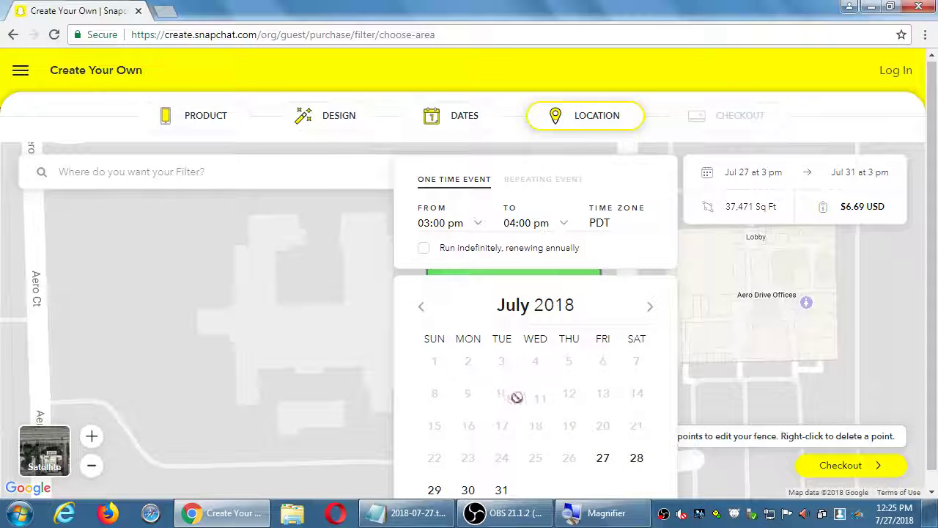
{"action": "left_click", "coordinate": [600, 458]}
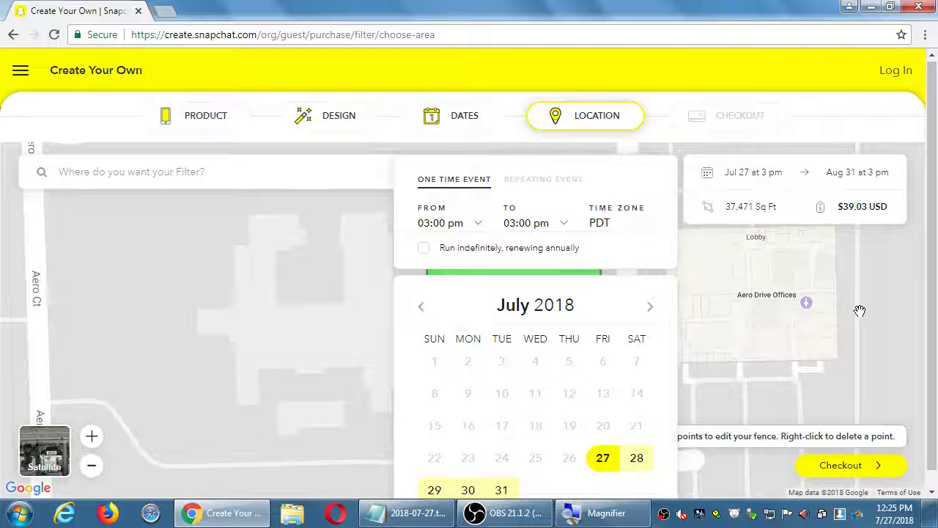
Close the date picker and clear the Aero Drive Offices fence.
{"action": "left_click", "coordinate": [777, 303]}
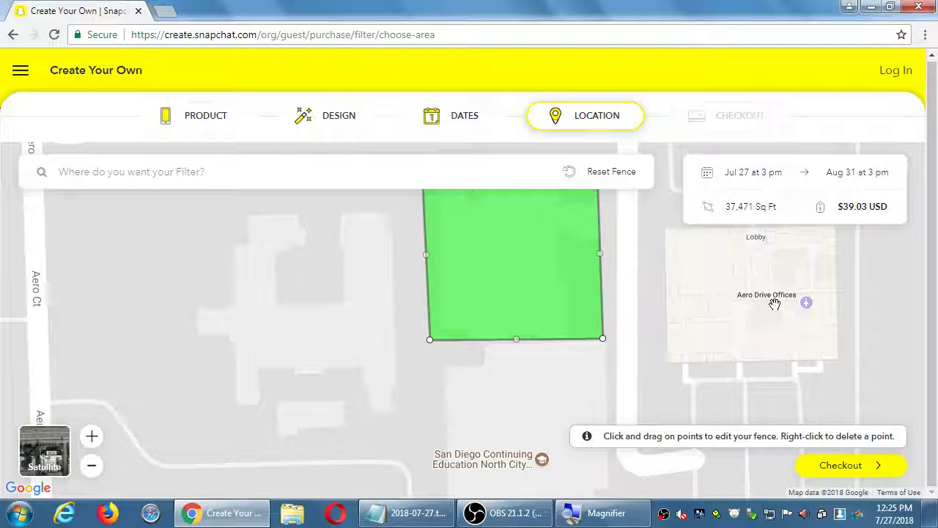
{"action": "scroll", "coordinate": [777, 307], "scroll_direction": "down", "scroll_amount": 1}
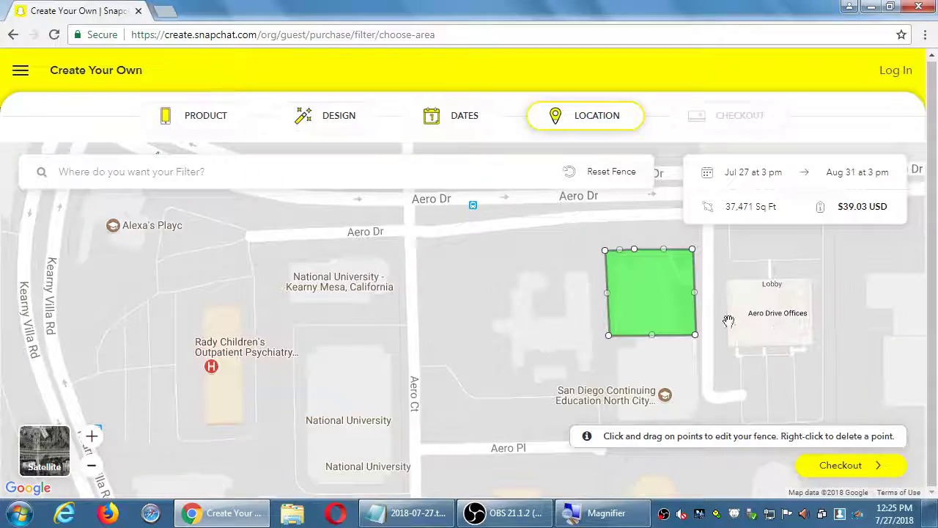
{"action": "left_click", "coordinate": [615, 174]}
Pan and zoom the map past Serra Mesa and Mission City to centre SDCCU Stadium.
{"action": "scroll", "coordinate": [494, 320], "scroll_direction": "down", "scroll_amount": 1}
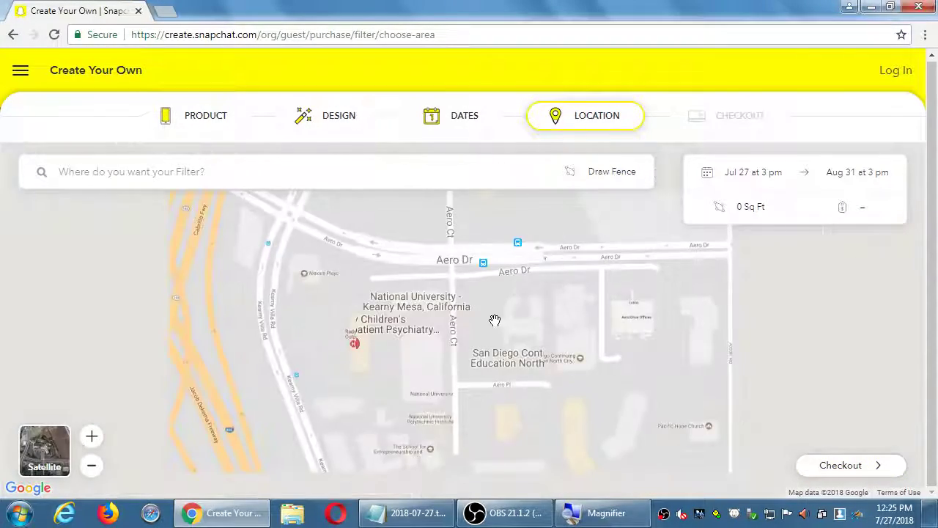
{"action": "scroll", "coordinate": [495, 320], "scroll_direction": "down", "scroll_amount": 1}
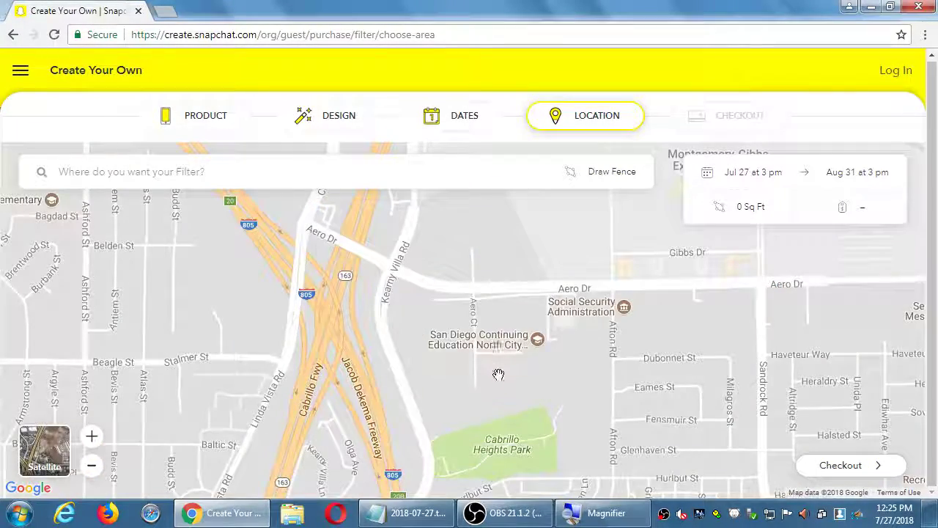
{"action": "scroll", "coordinate": [498, 372], "scroll_direction": "down", "scroll_amount": 1}
{"action": "left_click_drag", "start_coordinate": [562, 396], "coordinate": [483, 286]}
{"action": "left_click_drag", "start_coordinate": [666, 342], "coordinate": [473, 269]}
{"action": "left_click_drag", "start_coordinate": [534, 314], "coordinate": [550, 254]}
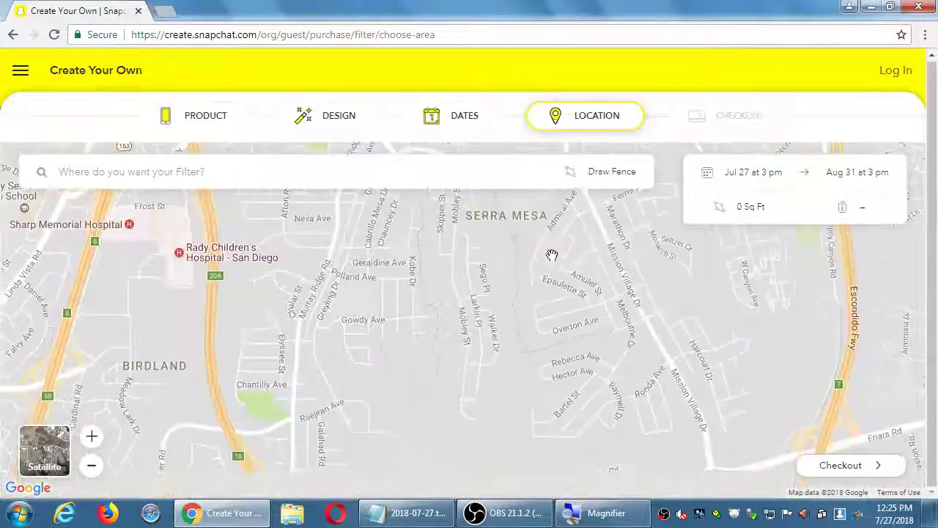
{"action": "left_click_drag", "start_coordinate": [517, 394], "coordinate": [513, 273]}
{"action": "left_click_drag", "start_coordinate": [537, 367], "coordinate": [472, 268]}
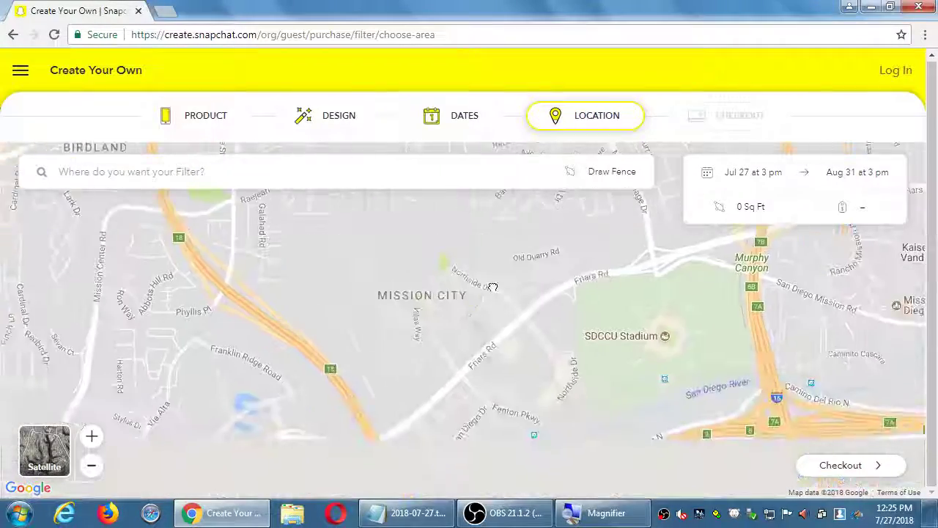
{"action": "left_click_drag", "start_coordinate": [479, 227], "coordinate": [479, 281]}
{"action": "left_click_drag", "start_coordinate": [634, 345], "coordinate": [513, 345]}
{"action": "scroll", "coordinate": [542, 325], "scroll_direction": "up", "scroll_amount": 1}
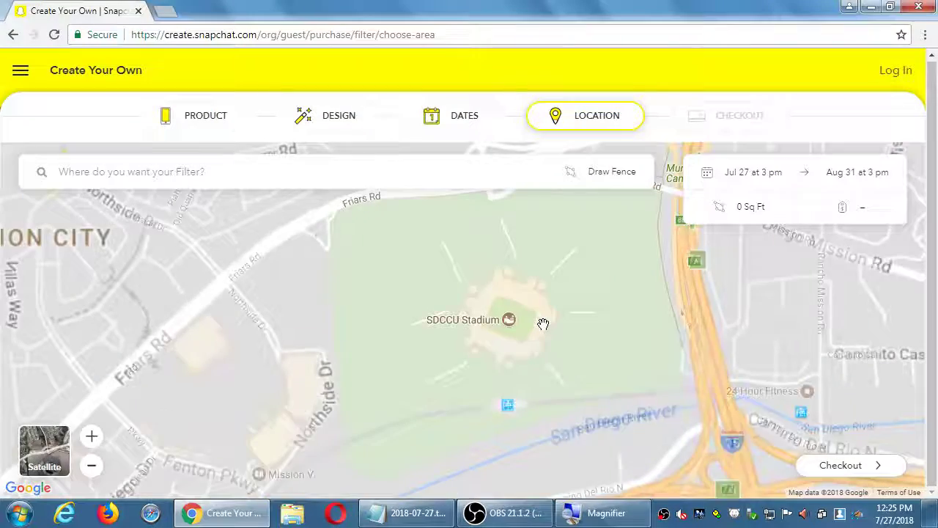
{"action": "left_click_drag", "start_coordinate": [543, 323], "coordinate": [515, 335]}
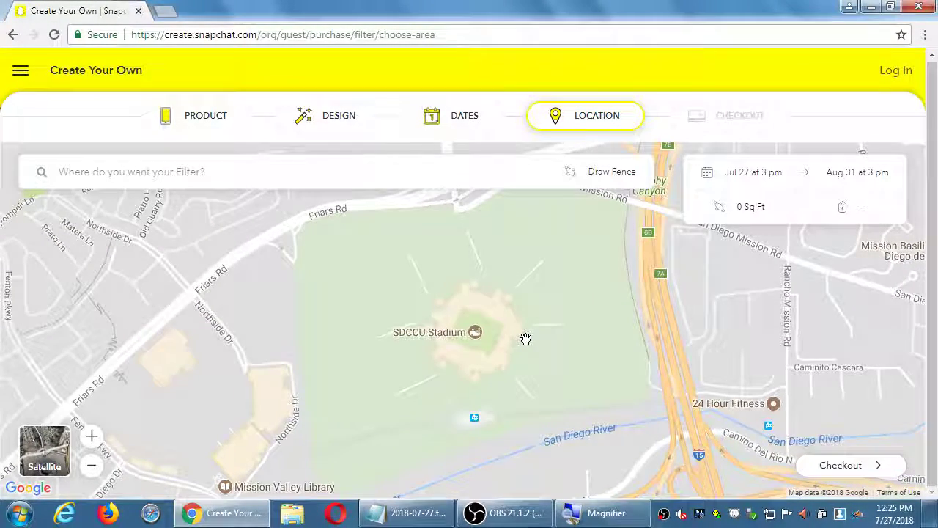
{"action": "scroll", "coordinate": [525, 338], "scroll_direction": "up", "scroll_amount": 1}
{"action": "scroll", "coordinate": [514, 337], "scroll_direction": "up", "scroll_amount": 1}
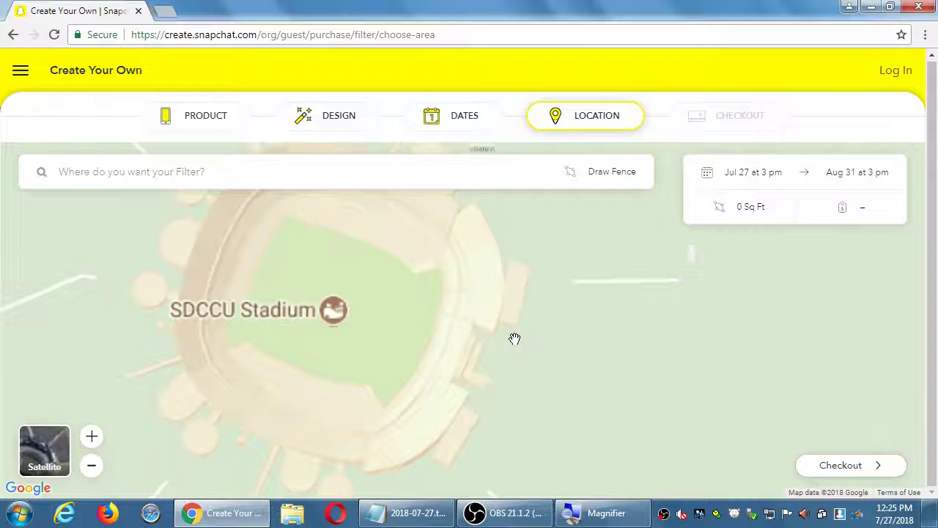
{"action": "scroll", "coordinate": [462, 346], "scroll_direction": "up", "scroll_amount": 1}
{"action": "scroll", "coordinate": [462, 345], "scroll_direction": "down", "scroll_amount": 1}
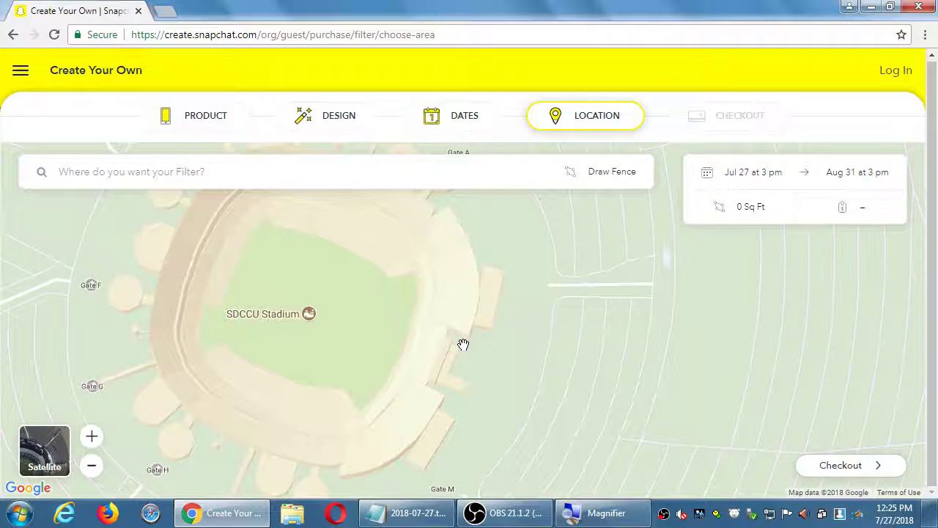
{"action": "scroll", "coordinate": [463, 345], "scroll_direction": "down", "scroll_amount": 1}
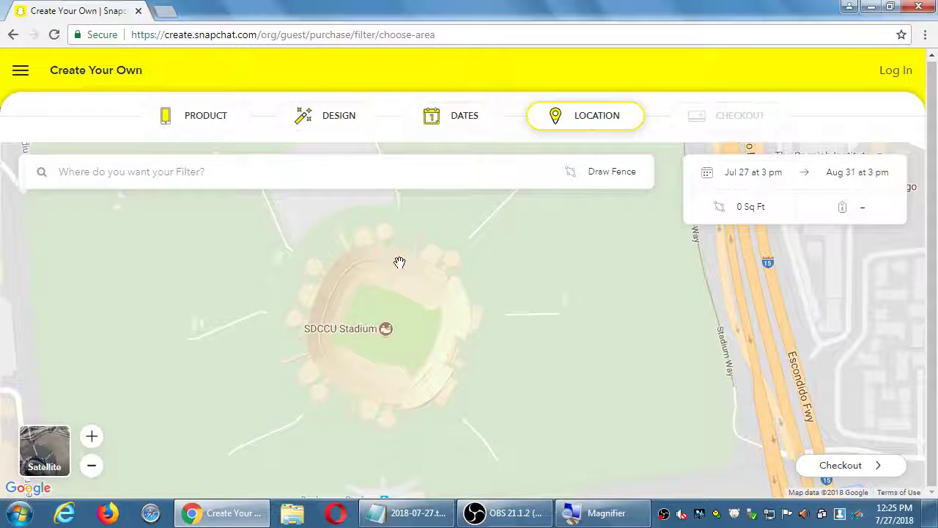
Draw a four-corner fence over the middle of SDCCU Stadium, 145,026 sq ft at $93.67 USD.
{"action": "left_click", "coordinate": [612, 174]}
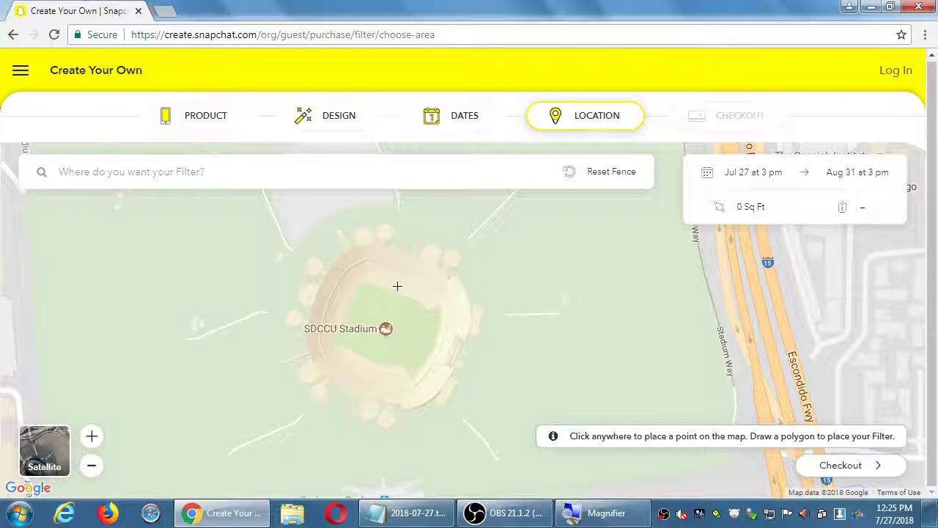
{"action": "left_click", "coordinate": [362, 272]}
{"action": "left_click", "coordinate": [447, 311]}
{"action": "left_click", "coordinate": [406, 388]}
{"action": "left_click", "coordinate": [335, 340]}
{"action": "left_click", "coordinate": [362, 273]}
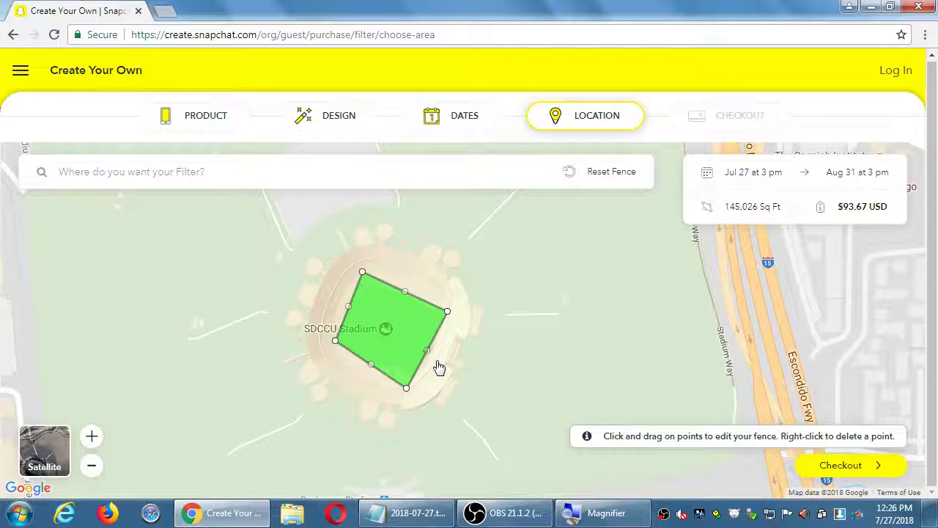
{"action": "scroll", "coordinate": [437, 369], "scroll_direction": "up", "scroll_amount": 1}
{"action": "scroll", "coordinate": [438, 368], "scroll_direction": "down", "scroll_amount": 1}
Remove the stadium fence and move the map to the stadium's east side.
{"action": "left_click", "coordinate": [592, 175]}
{"action": "scroll", "coordinate": [413, 325], "scroll_direction": "up", "scroll_amount": 2}
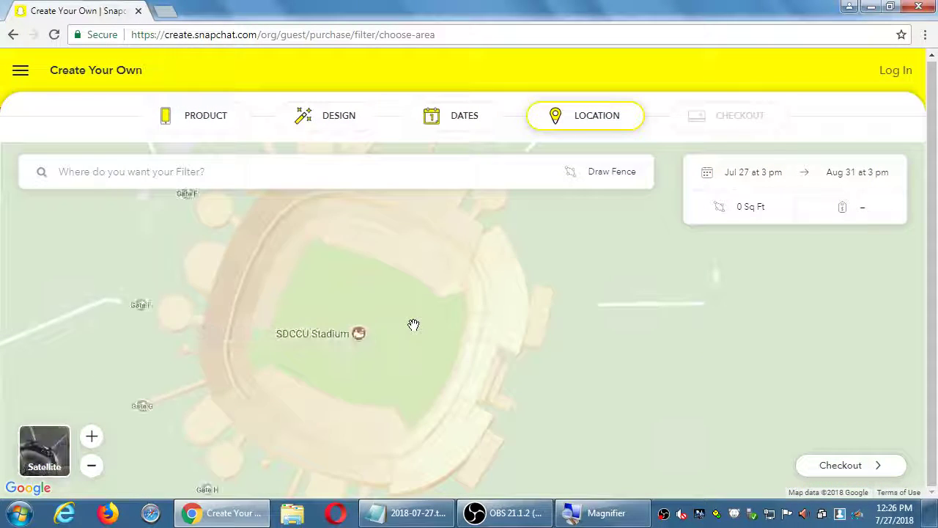
{"action": "left_click_drag", "start_coordinate": [583, 290], "coordinate": [535, 335]}
Draw a four-corner fence on the east stands covering 21,451 sq ft for $25.35 USD.
{"action": "mouse_move", "coordinate": [730, 214]}
{"action": "left_click", "coordinate": [620, 174]}
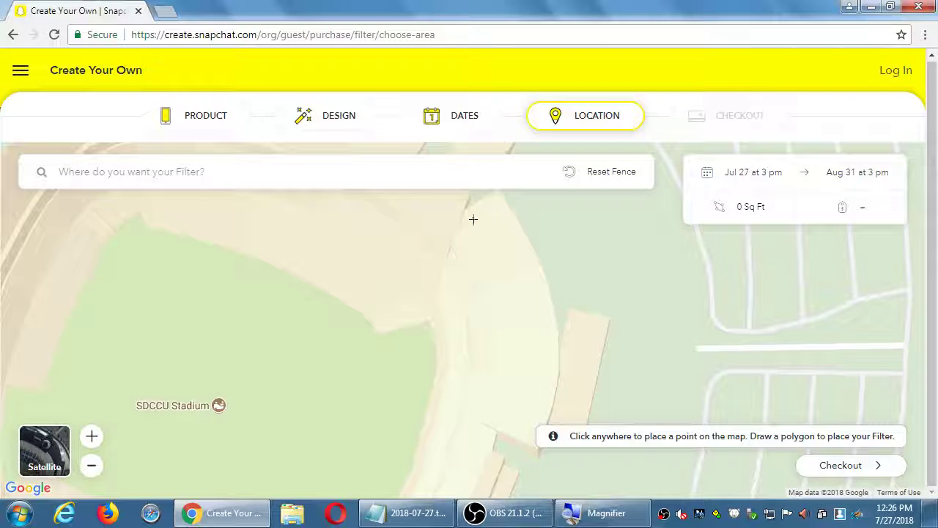
{"action": "left_click", "coordinate": [439, 220]}
{"action": "left_click", "coordinate": [554, 233]}
{"action": "left_click", "coordinate": [549, 373]}
{"action": "left_click", "coordinate": [438, 379]}
{"action": "left_click", "coordinate": [439, 221]}
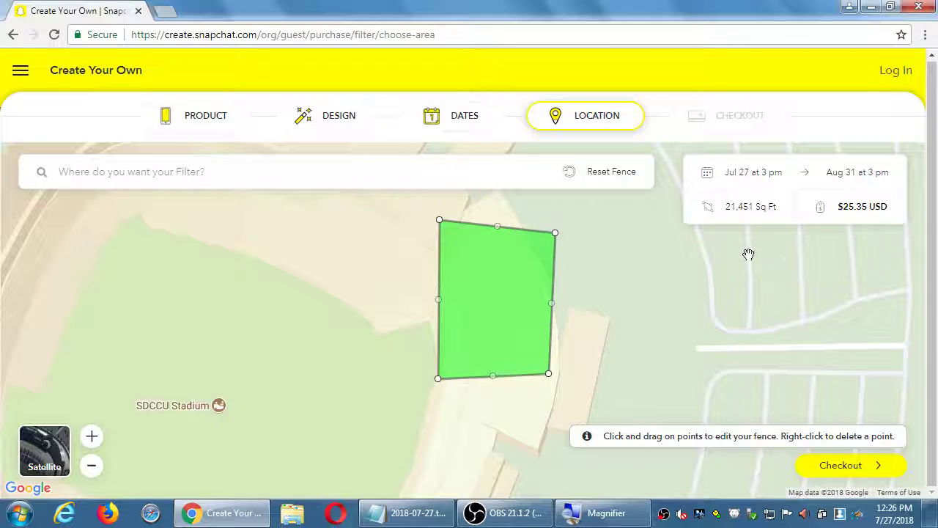
Zoom out and pan the map west from SDCCU Stadium along Mission Valley to Presidio Park.
{"action": "scroll", "coordinate": [737, 265], "scroll_direction": "down", "scroll_amount": 1}
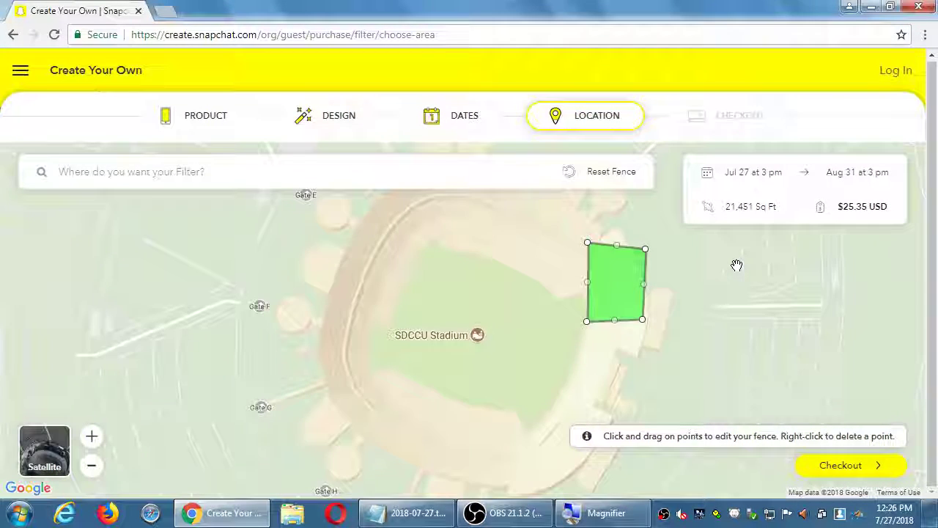
{"action": "scroll", "coordinate": [737, 266], "scroll_direction": "down", "scroll_amount": 1}
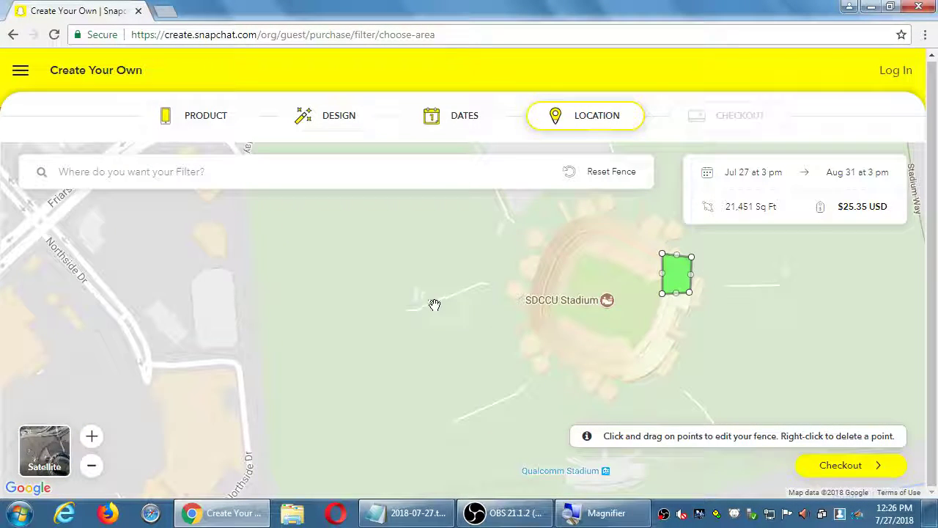
{"action": "scroll", "coordinate": [431, 307], "scroll_direction": "down", "scroll_amount": 1}
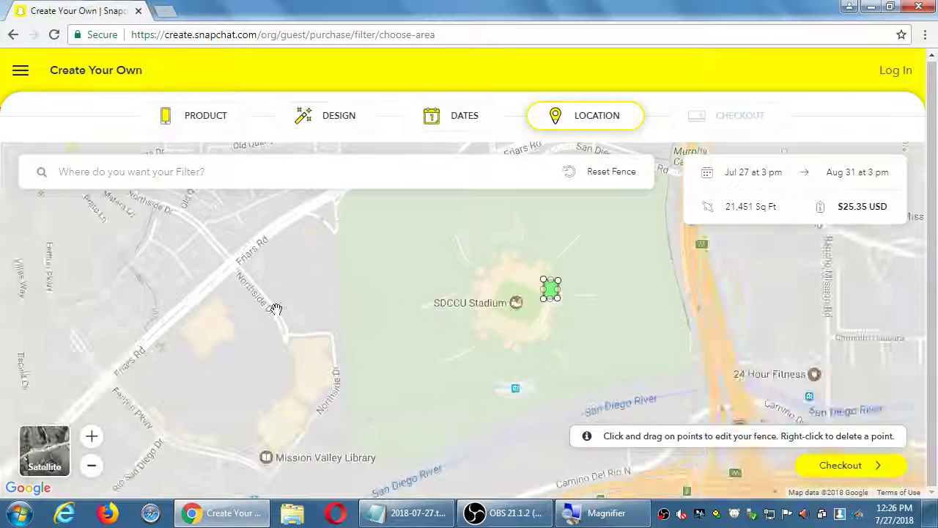
{"action": "left_click_drag", "start_coordinate": [274, 310], "coordinate": [613, 260]}
{"action": "scroll", "coordinate": [601, 268], "scroll_direction": "down", "scroll_amount": 1}
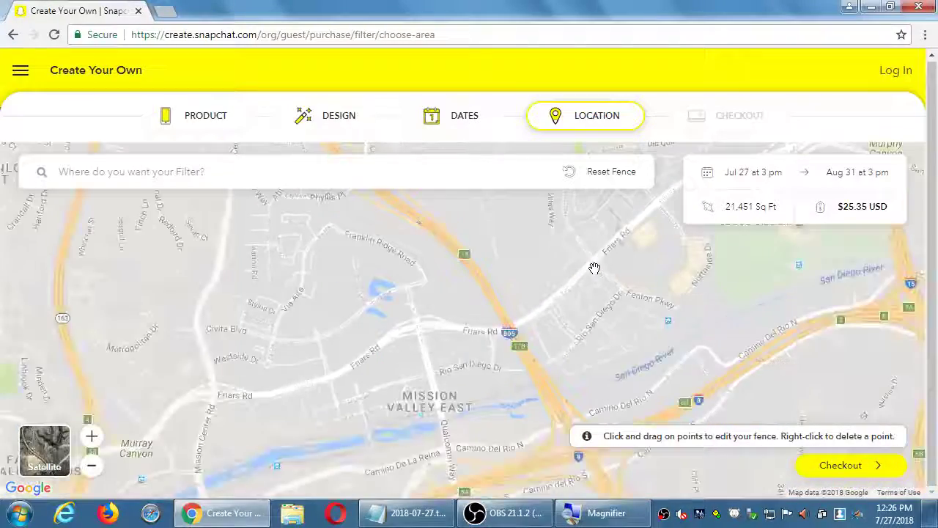
{"action": "left_click_drag", "start_coordinate": [233, 365], "coordinate": [618, 237]}
{"action": "left_click_drag", "start_coordinate": [117, 442], "coordinate": [492, 369]}
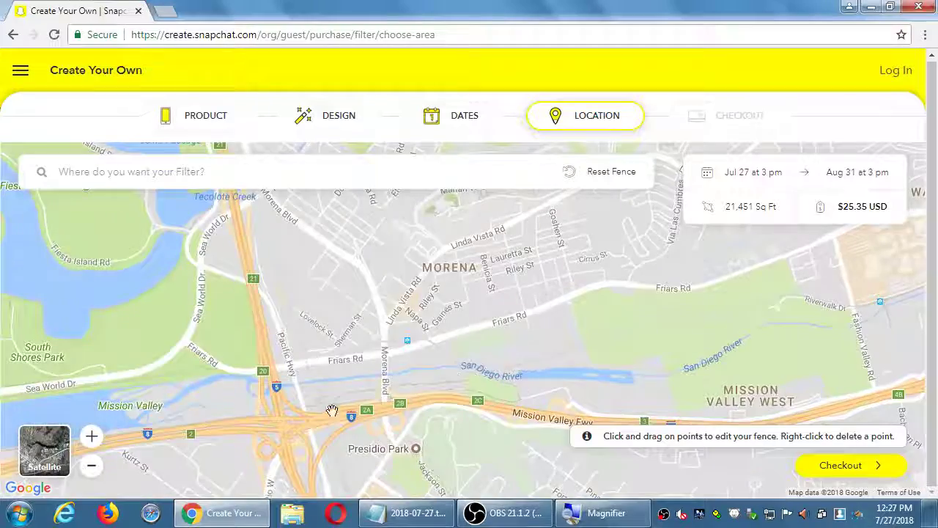
{"action": "left_click_drag", "start_coordinate": [331, 408], "coordinate": [615, 254]}
Pan south past the airport to downtown San Diego and zoom in on Petco Park.
{"action": "scroll", "coordinate": [506, 334], "scroll_direction": "down", "scroll_amount": 1}
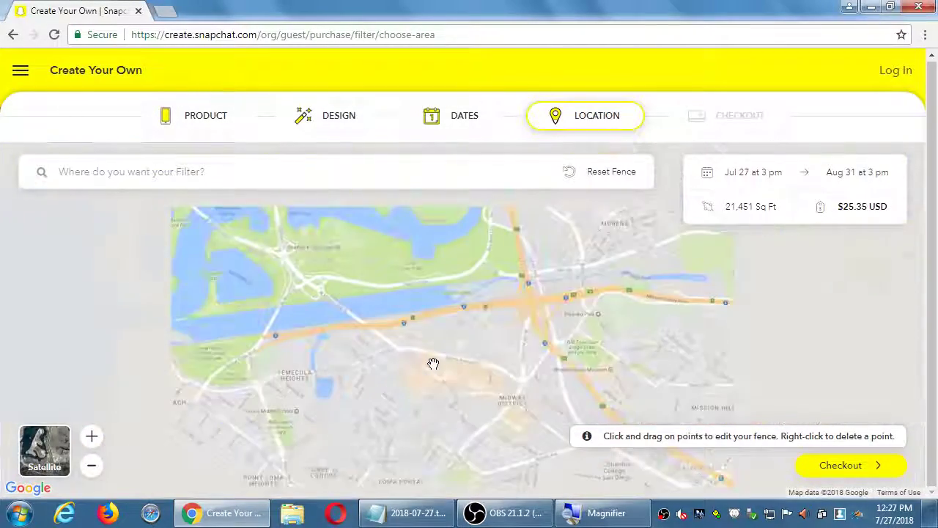
{"action": "left_click_drag", "start_coordinate": [403, 364], "coordinate": [418, 220]}
{"action": "left_click_drag", "start_coordinate": [432, 483], "coordinate": [482, 393]}
{"action": "left_click_drag", "start_coordinate": [508, 329], "coordinate": [336, 331]}
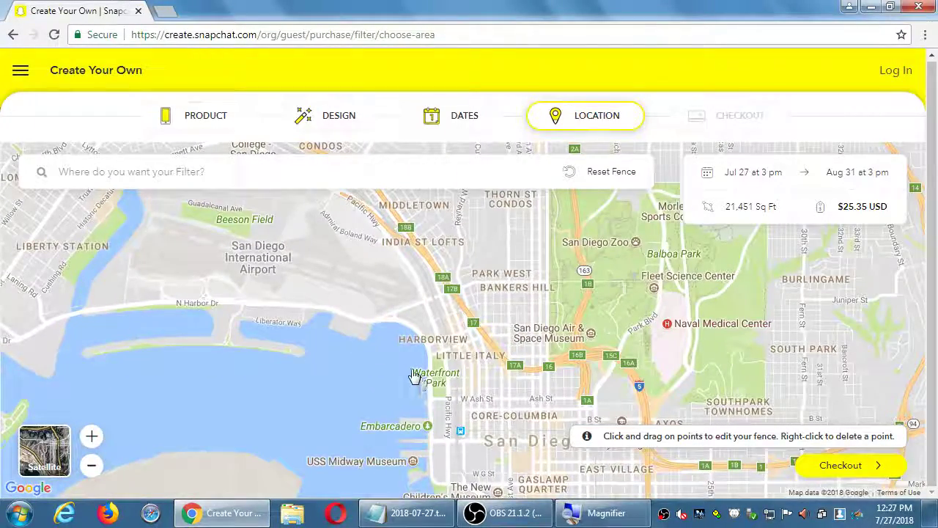
{"action": "left_click_drag", "start_coordinate": [436, 391], "coordinate": [287, 147]}
{"action": "scroll", "coordinate": [408, 298], "scroll_direction": "up", "scroll_amount": 2}
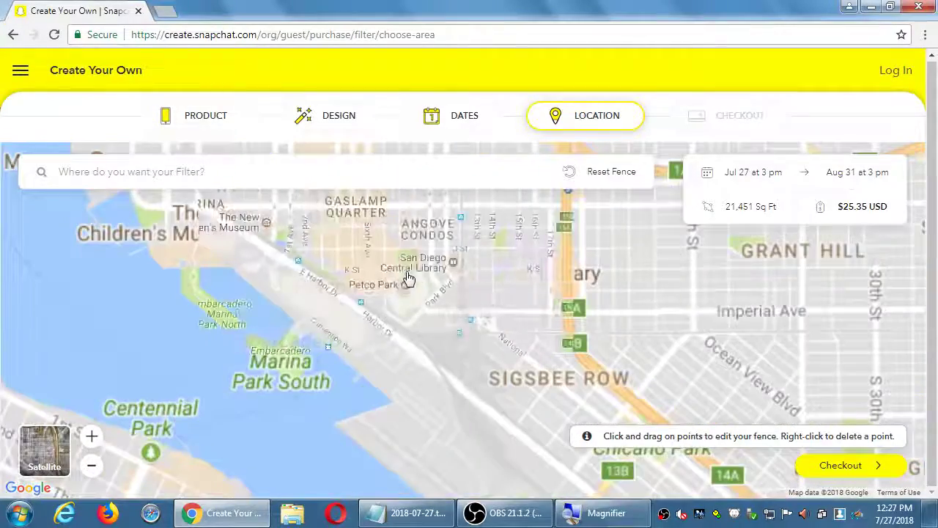
{"action": "scroll", "coordinate": [399, 292], "scroll_direction": "up", "scroll_amount": 1}
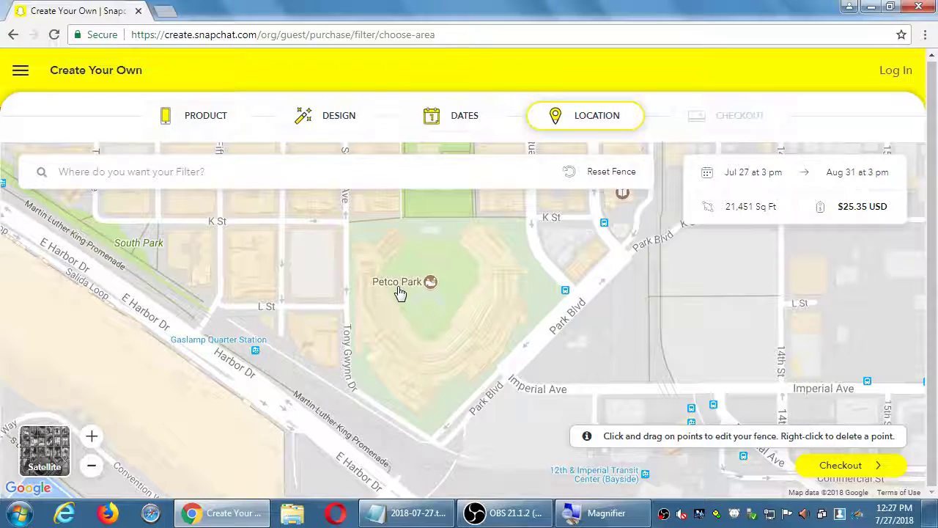
{"action": "scroll", "coordinate": [400, 292], "scroll_direction": "up", "scroll_amount": 1}
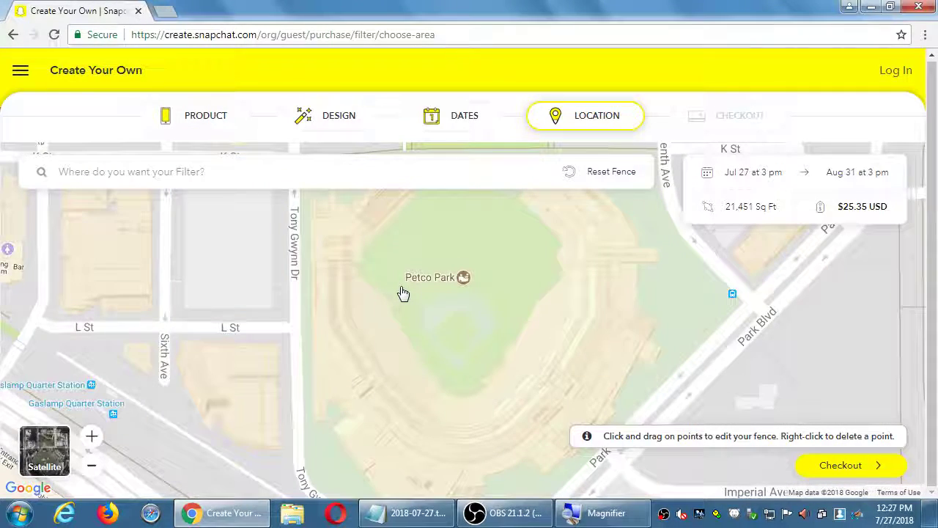
{"action": "scroll", "coordinate": [403, 293], "scroll_direction": "down", "scroll_amount": 1}
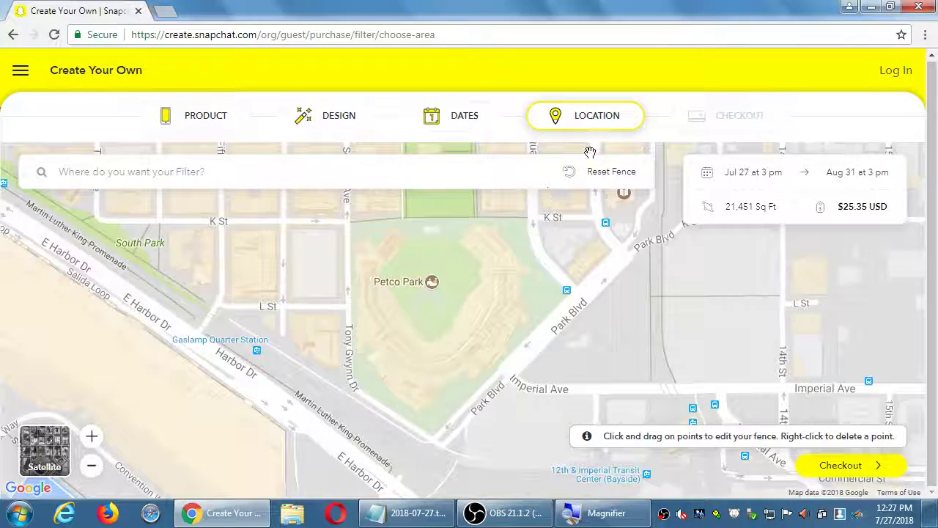
Replace the fence with a five-point Petco Park fence (653,637 sq ft, $1,015.27) and view its 8/30/2018 blackout.
{"action": "left_click", "coordinate": [597, 176]}
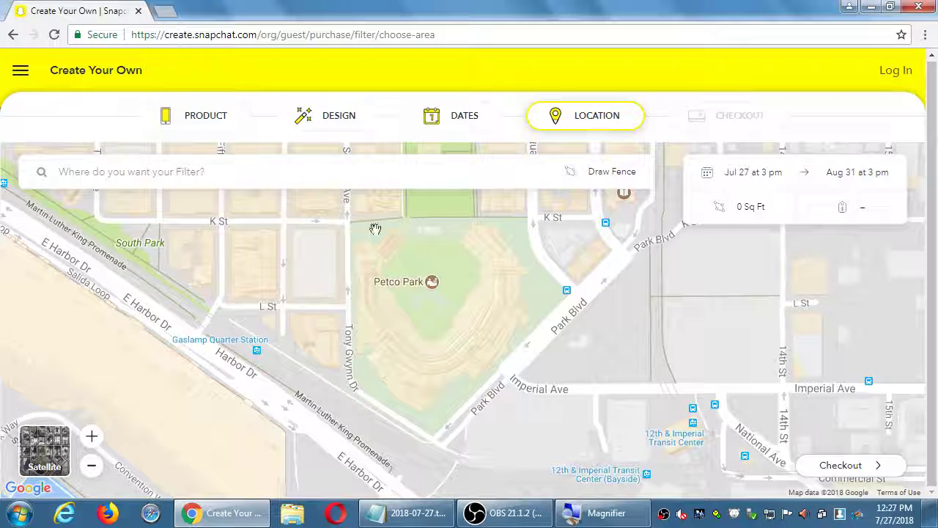
{"action": "left_click", "coordinate": [617, 177]}
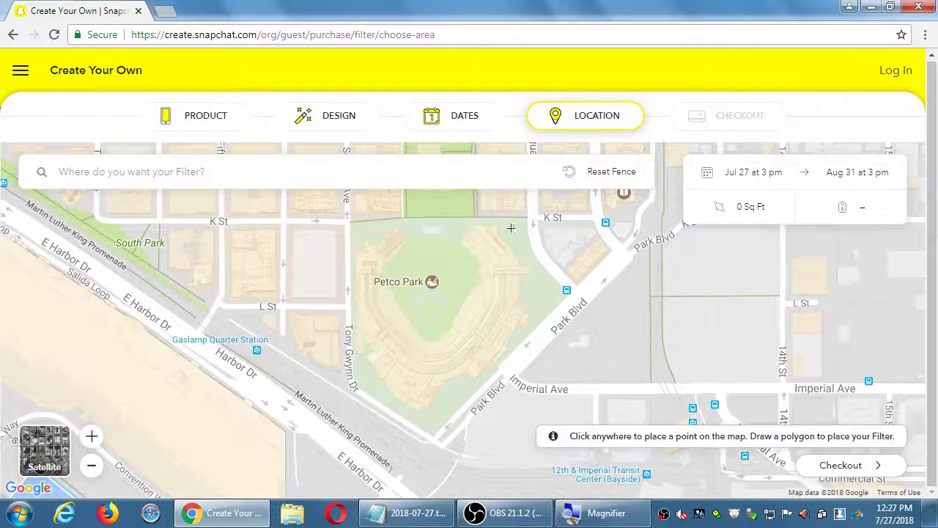
{"action": "left_click", "coordinate": [349, 223]}
{"action": "left_click", "coordinate": [527, 222]}
{"action": "left_click", "coordinate": [562, 292]}
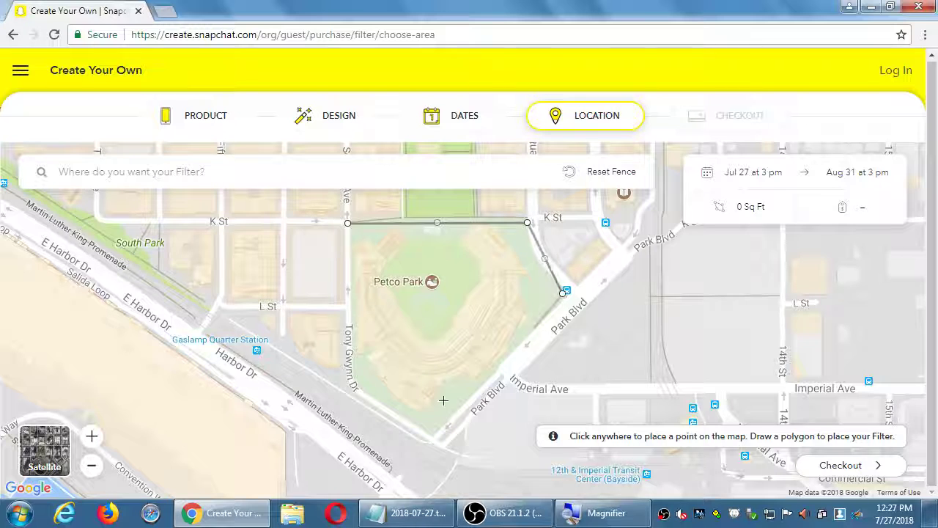
{"action": "left_click", "coordinate": [432, 438]}
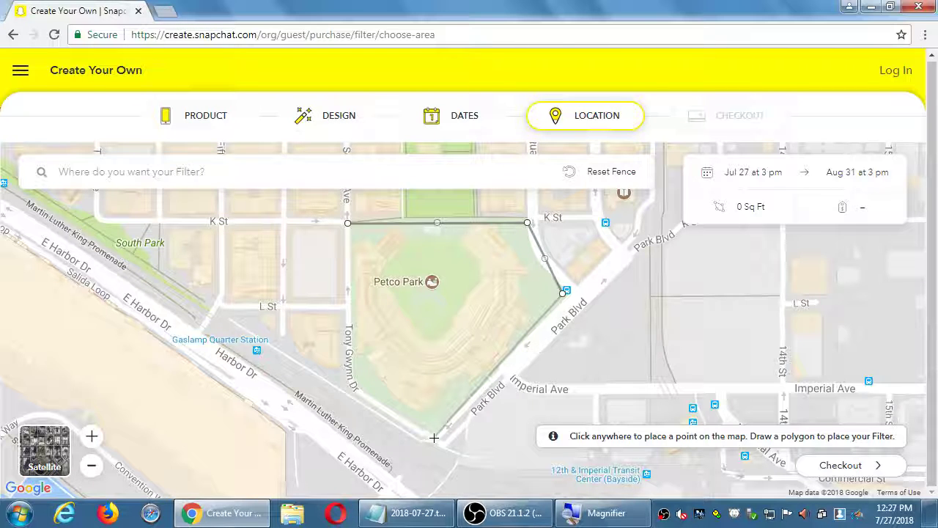
{"action": "left_click", "coordinate": [355, 377]}
{"action": "left_click", "coordinate": [349, 224]}
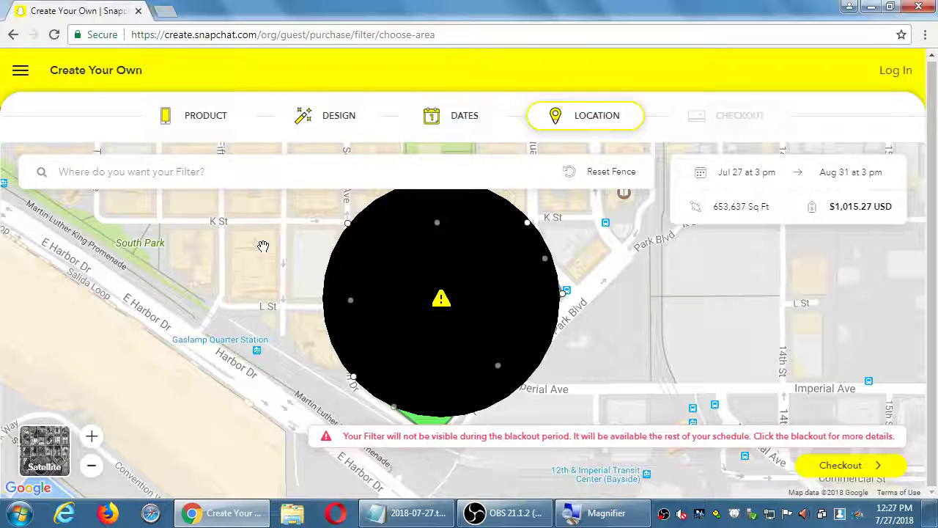
{"action": "left_click", "coordinate": [440, 301]}
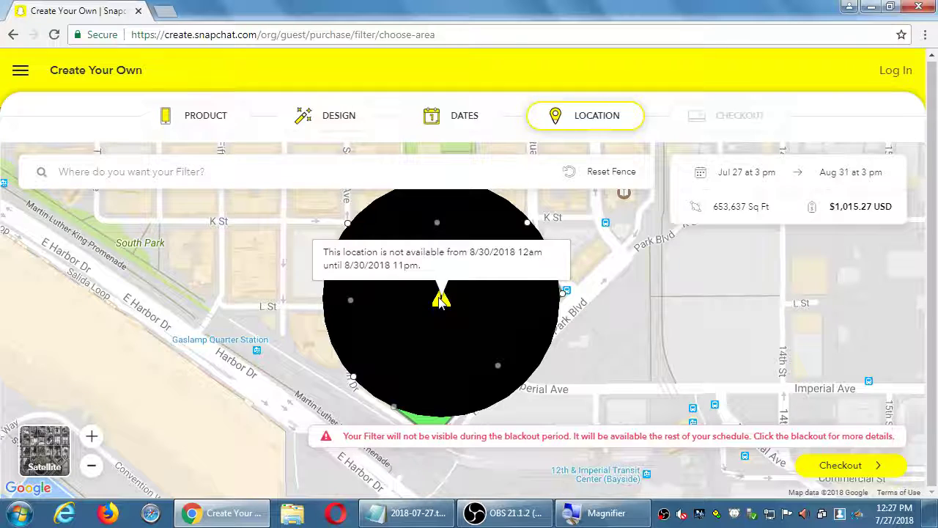
Change the run to Jul 27–Jul 29 at 3 pm ($5.00 USD) and recheck the blackout date.
{"action": "left_click", "coordinate": [769, 173]}
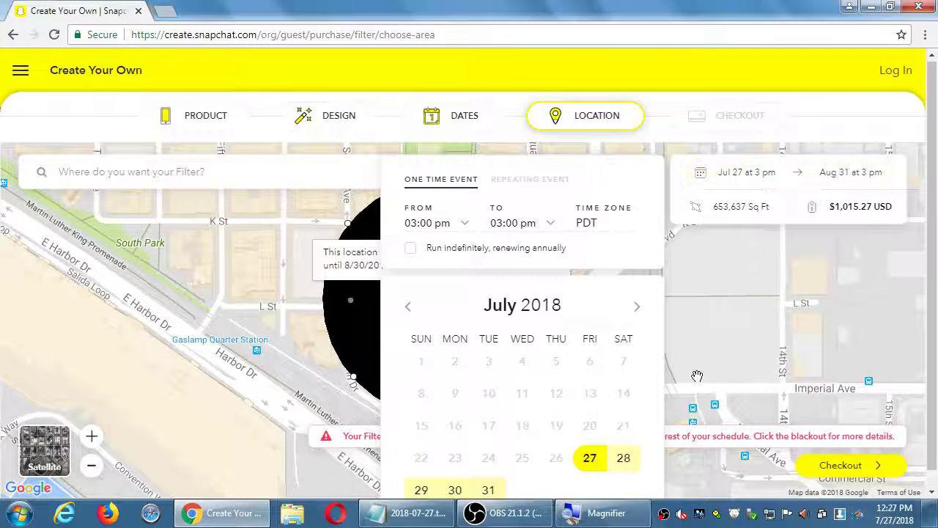
{"action": "left_click", "coordinate": [637, 307]}
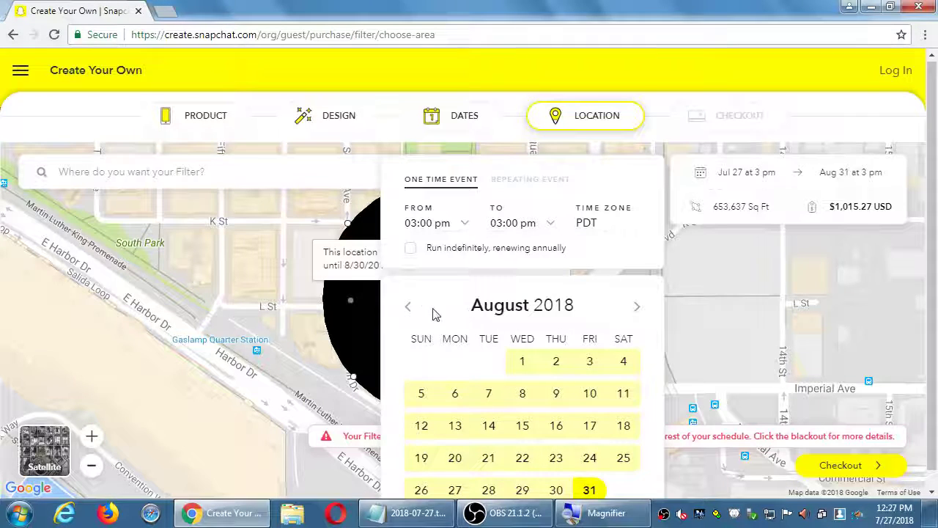
{"action": "left_click", "coordinate": [409, 307]}
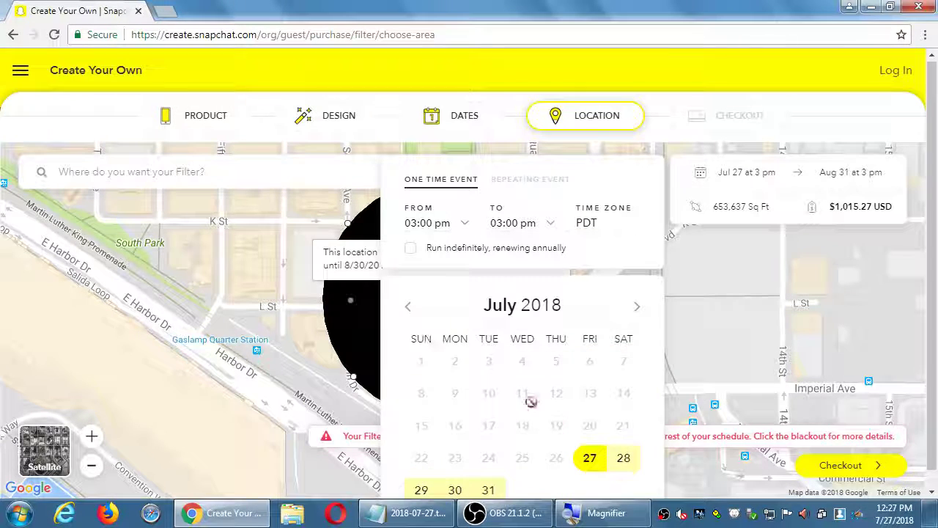
{"action": "left_click", "coordinate": [591, 463]}
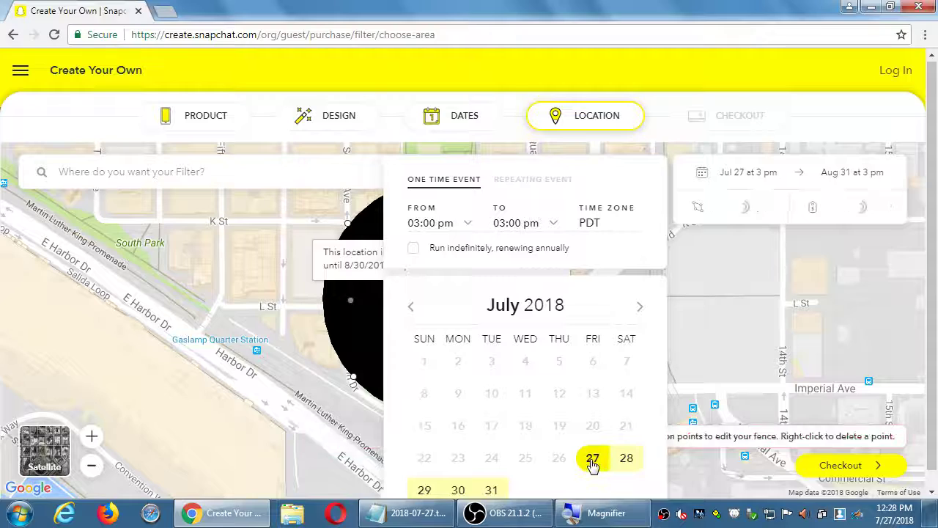
{"action": "left_click", "coordinate": [423, 489]}
{"action": "left_click", "coordinate": [587, 461]}
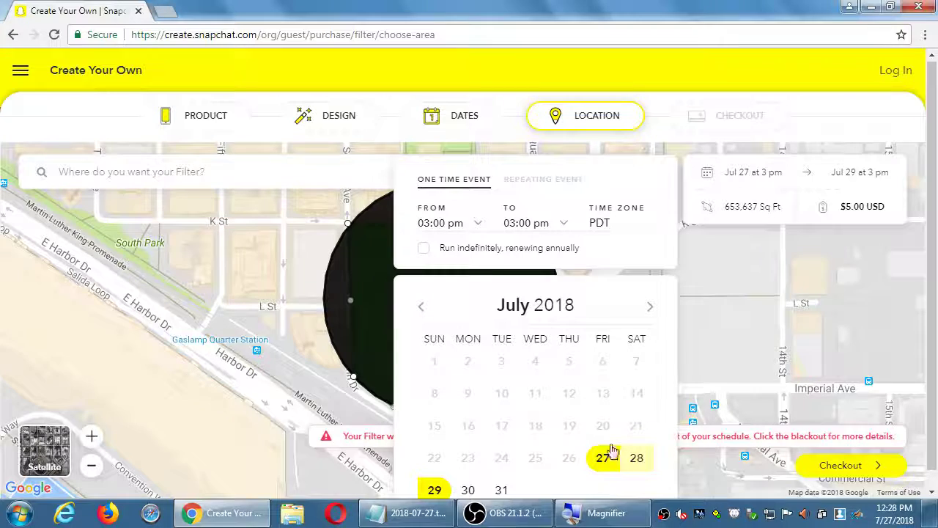
{"action": "left_click", "coordinate": [711, 265]}
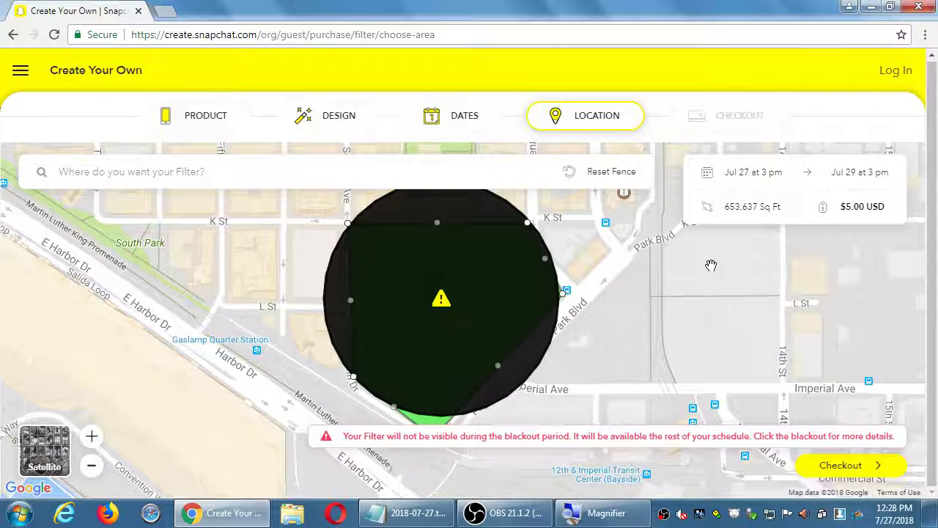
{"action": "left_click", "coordinate": [441, 300]}
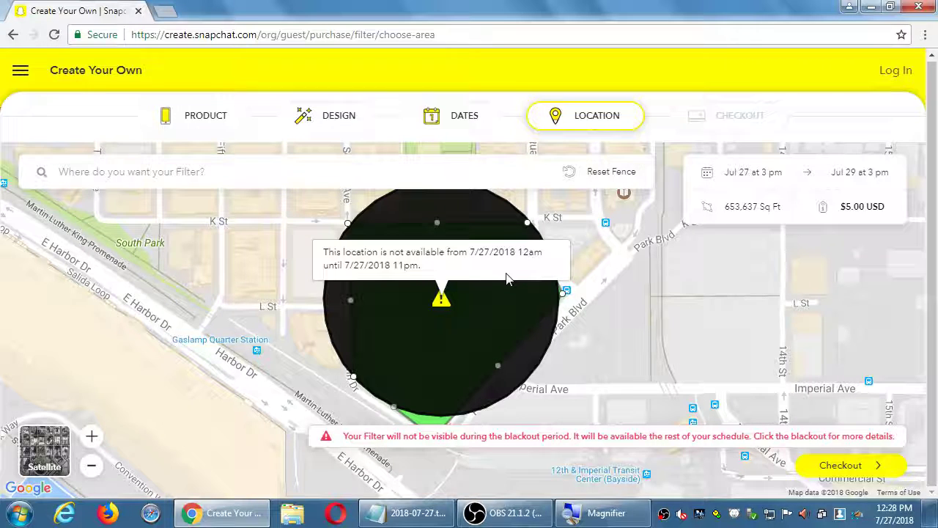
Under Lenses, add indented steps 'Choose the type of item (Filter/Lens)' and 'Choose dates to run the promotion'.
{"action": "left_click", "coordinate": [439, 520]}
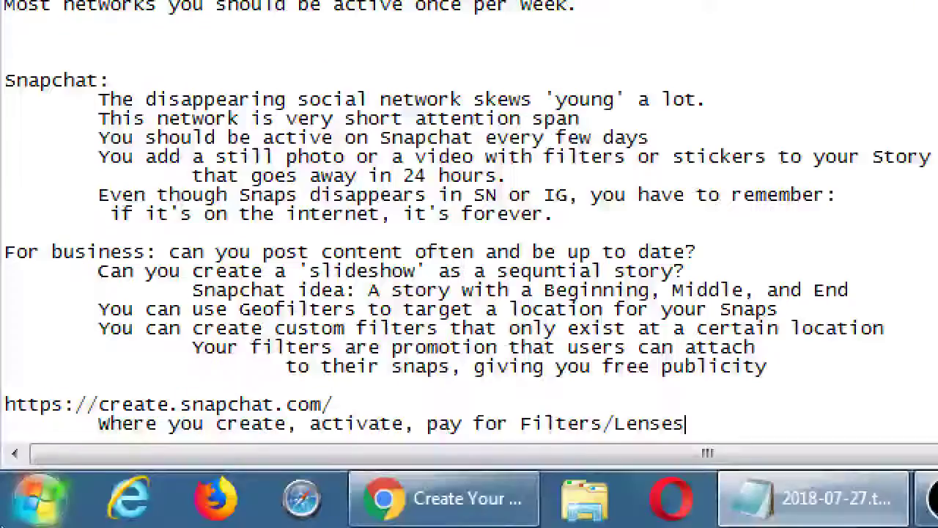
{"action": "key", "text": "Return"}
{"action": "key", "text": "Return"}
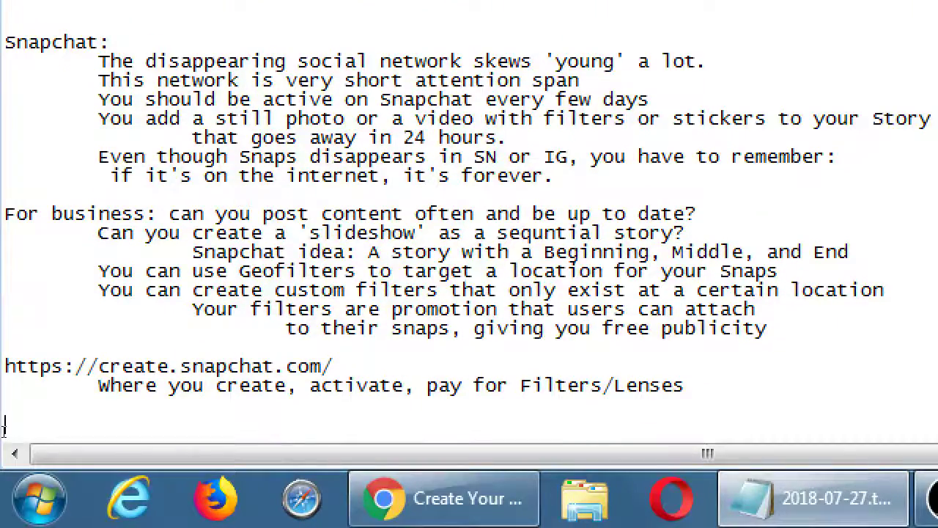
{"action": "key", "text": "BackSpace"}
{"action": "key", "text": "Tab"}
{"action": "type", "text": "Choose the type of "}
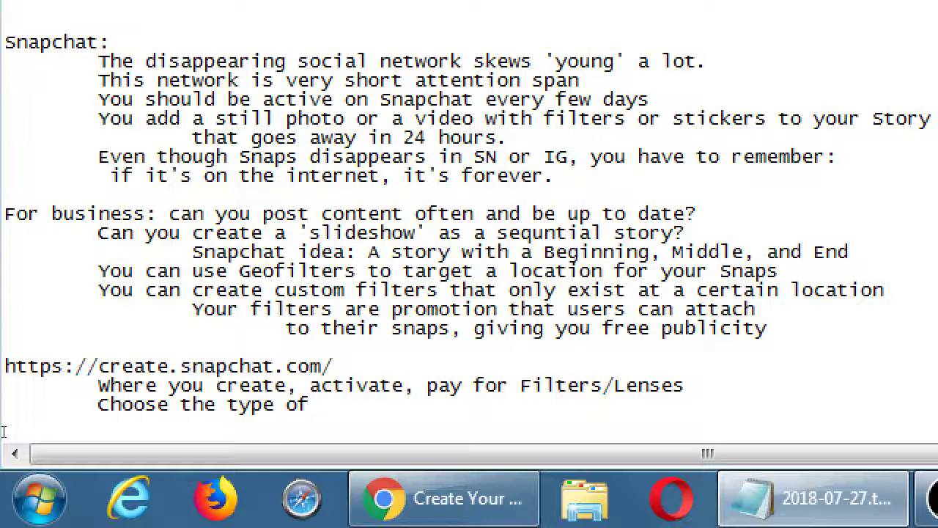
{"action": "type", "text": "item ("}
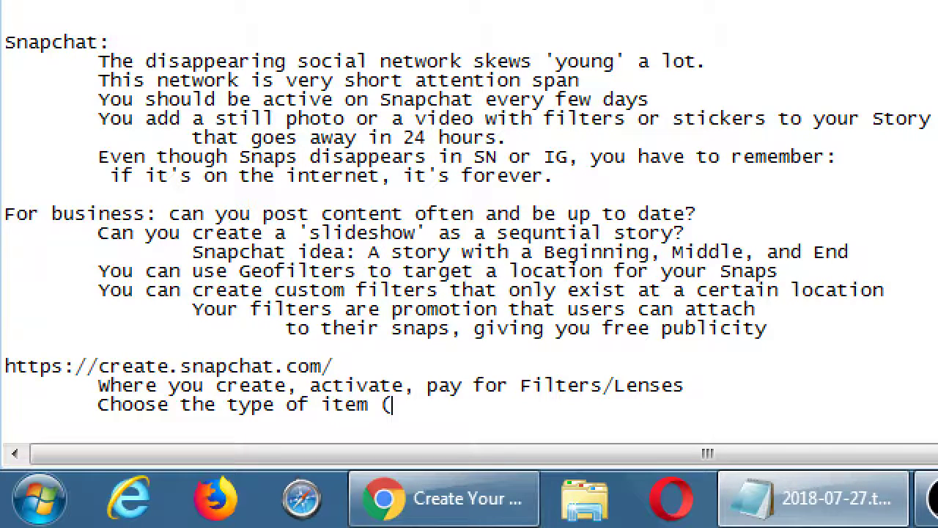
{"action": "type", "text": "Filter/Len"}
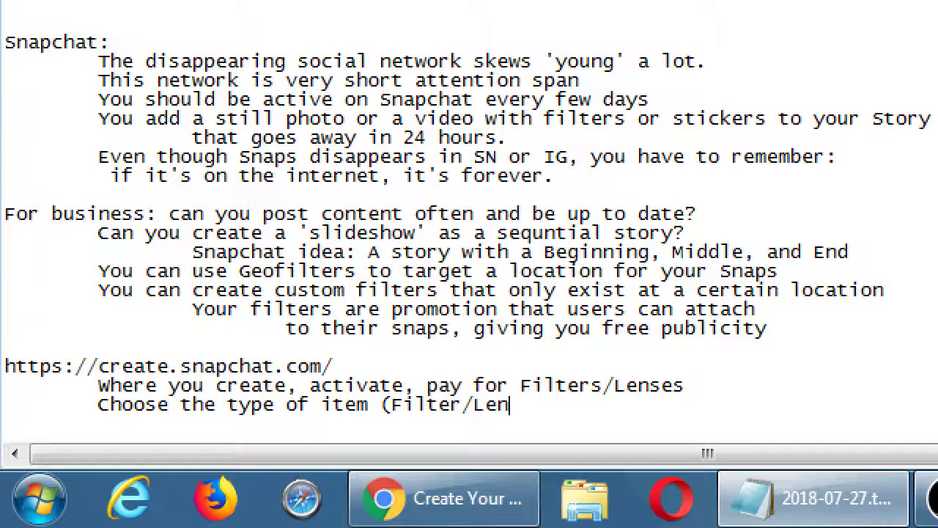
{"action": "type", "text": "s) \t"}
{"action": "type", "text": "Choose day"}
{"action": "key", "text": "BackSpace"}
{"action": "type", "text": "tes to"}
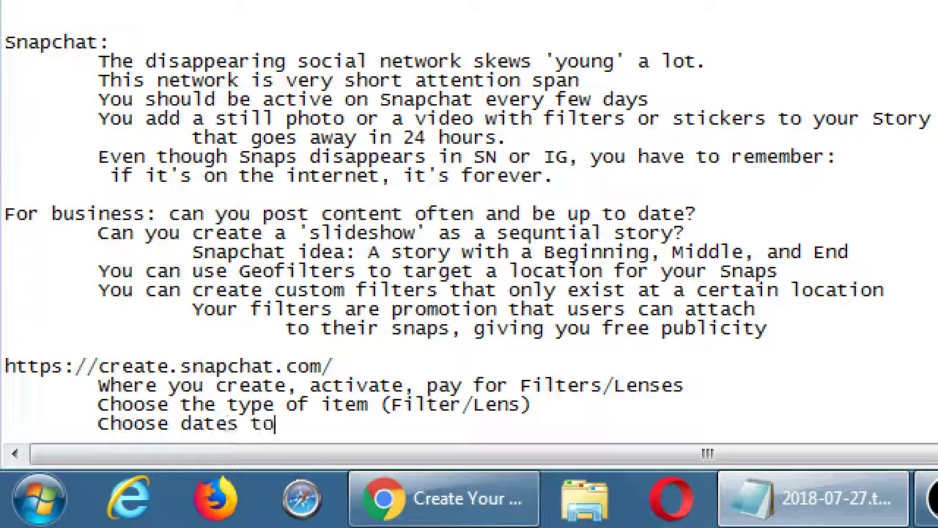
{"action": "type", "text": " run the promotion"}
Add the indented steps 'Choose location (square footage)' and 'Pay' below the dates line.
{"action": "key", "text": "Return"}
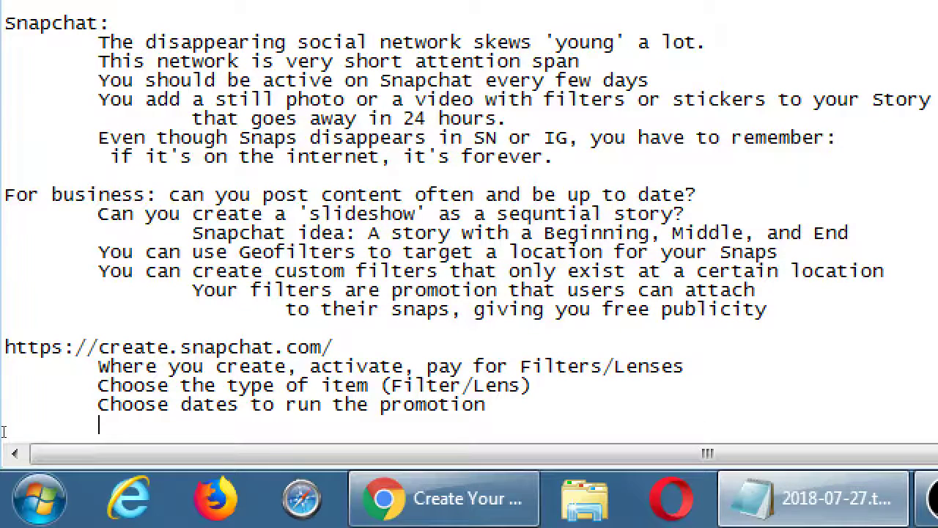
{"action": "type", "text": "Choo"}
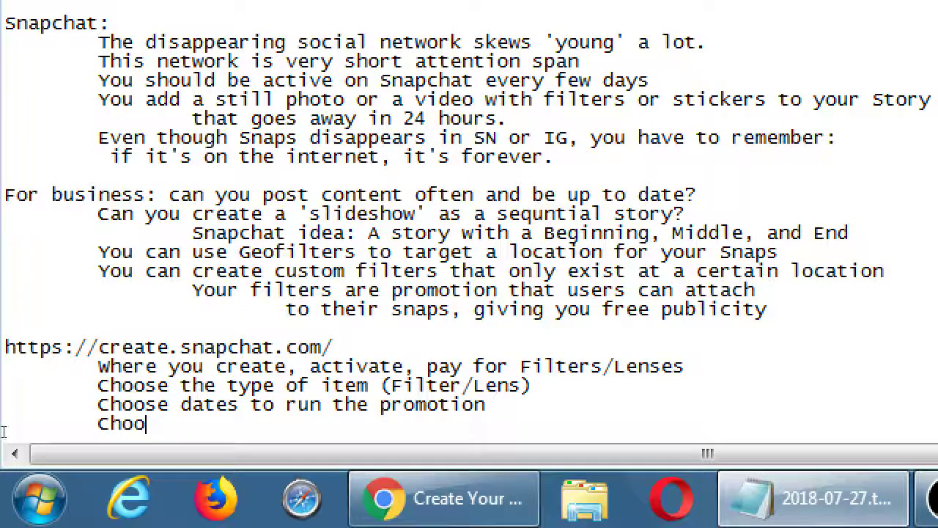
{"action": "type", "text": "se locati"}
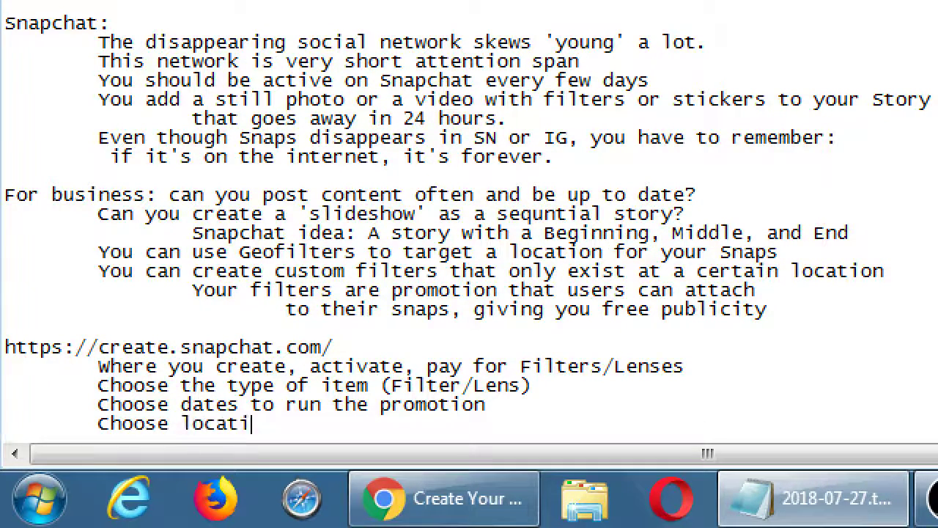
{"action": "type", "text": "on (squ"}
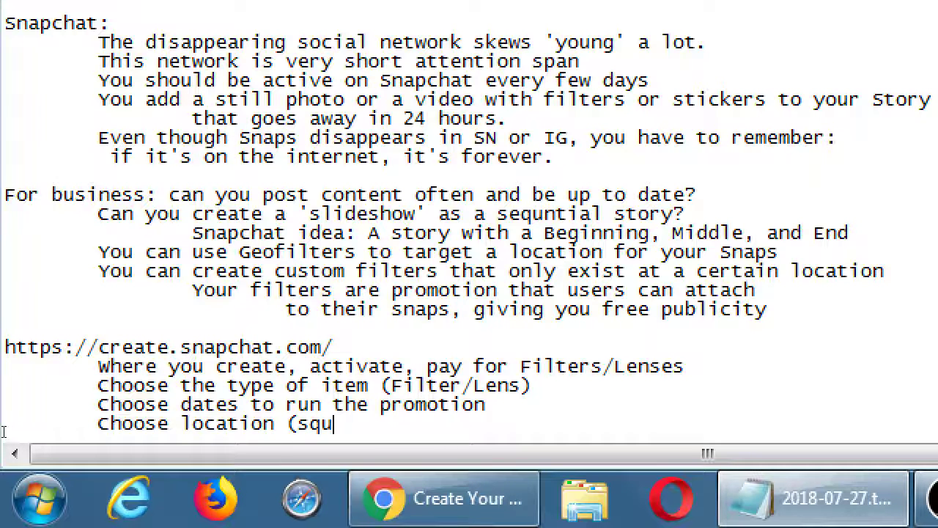
{"action": "type", "text": "are foo"}
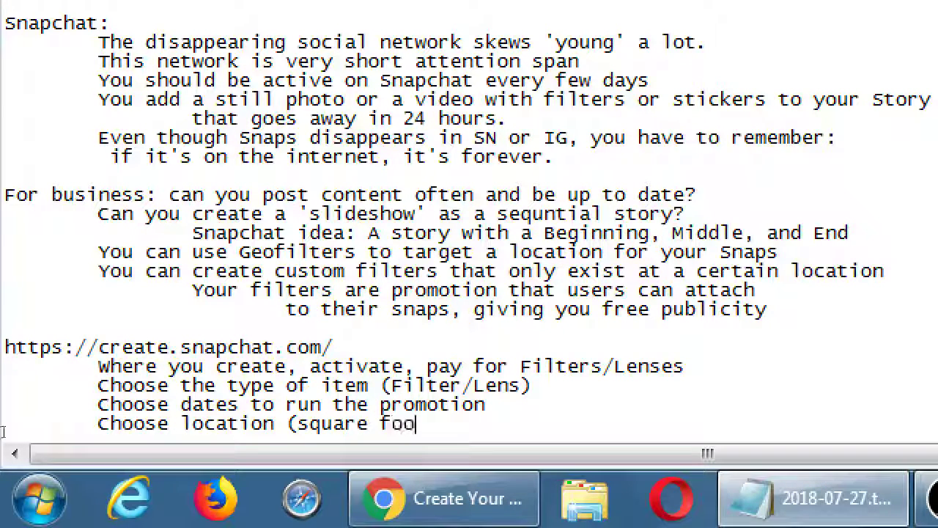
{"action": "type", "text": "tage)"}
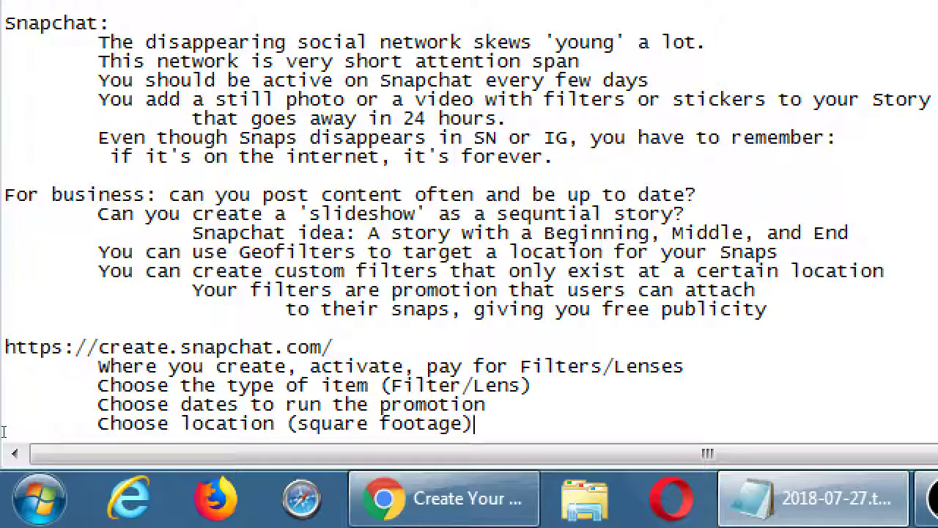
{"action": "key", "text": "Return"}
{"action": "key", "text": "Tab"}
{"action": "type", "text": "P"}
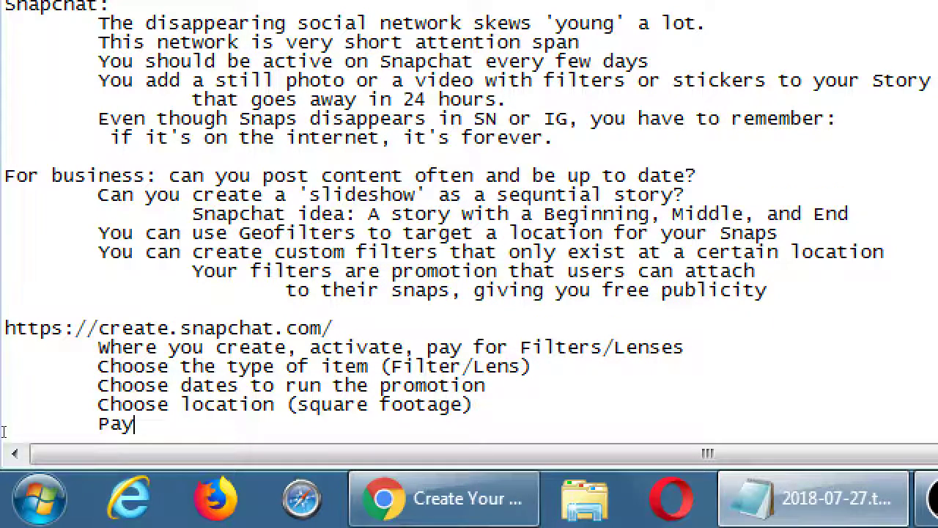
{"action": "key", "text": "Return"}
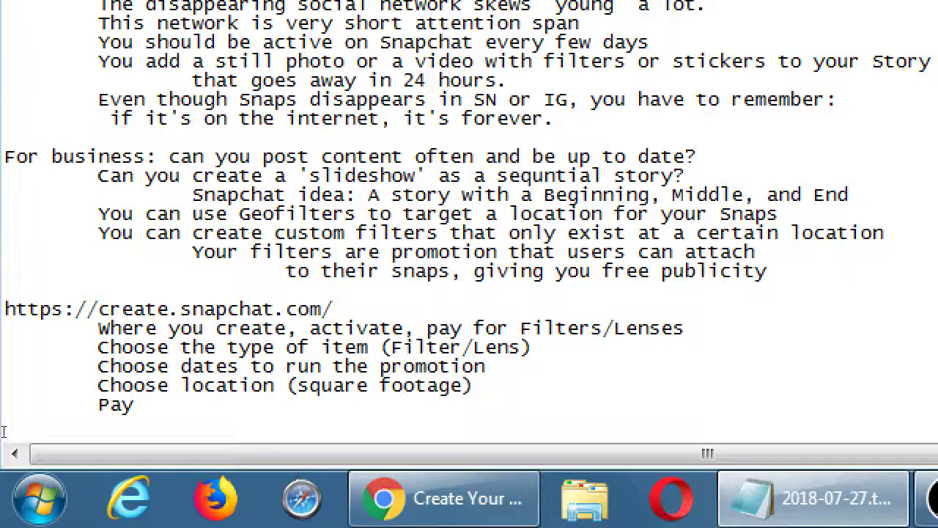
Return to the Snapchat map, clear the Petco Park fence and pan toward San Diego Central Library.
{"action": "key", "text": "super+minus"}
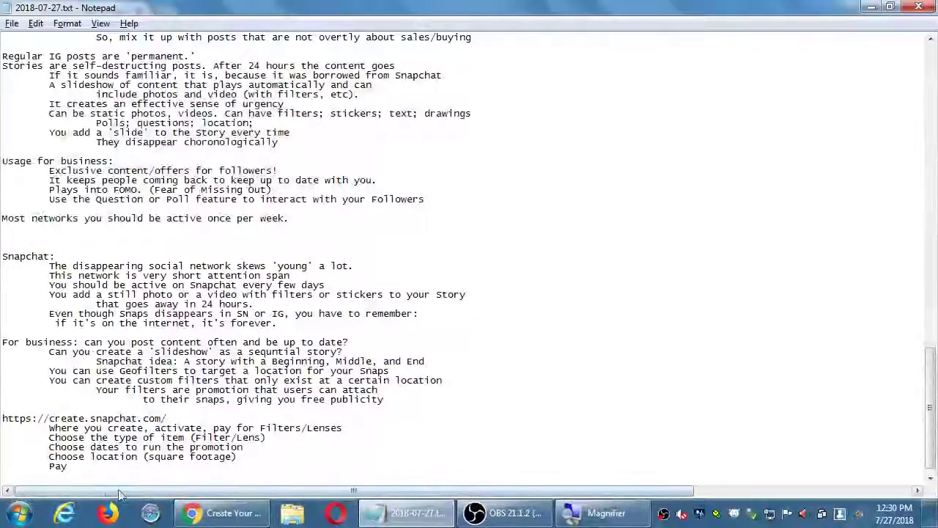
{"action": "left_click", "coordinate": [208, 511]}
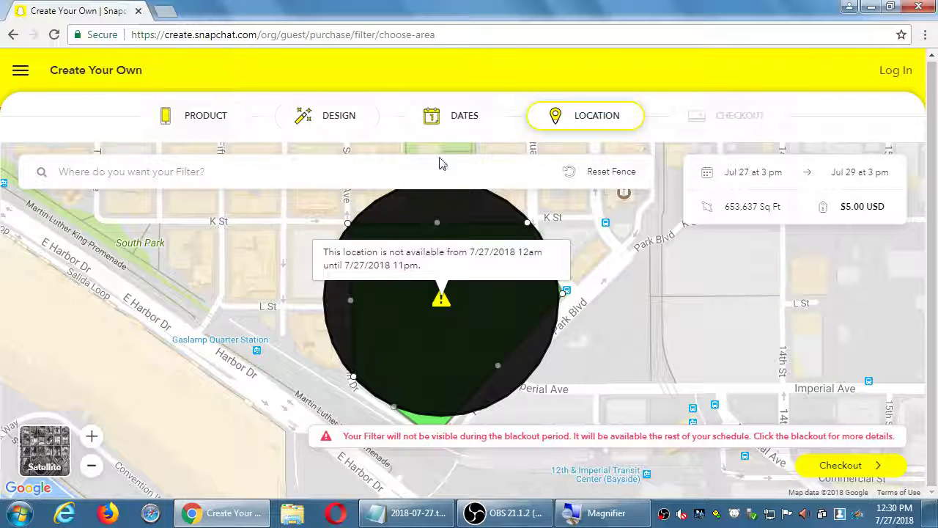
{"action": "left_click", "coordinate": [571, 180]}
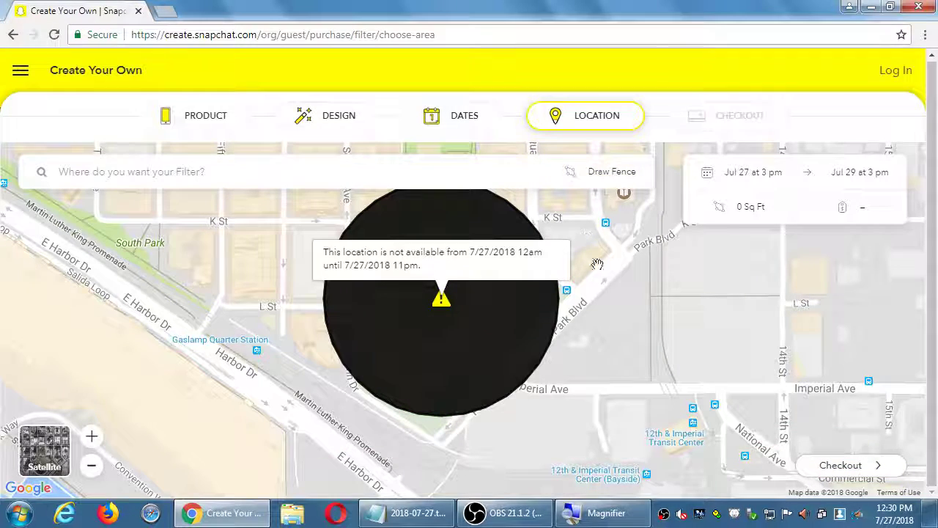
{"action": "left_click_drag", "start_coordinate": [652, 294], "coordinate": [585, 366]}
Draw a small four-corner fence beside the library covering 31,161 sq ft for $78.23 USD.
{"action": "left_click", "coordinate": [610, 173]}
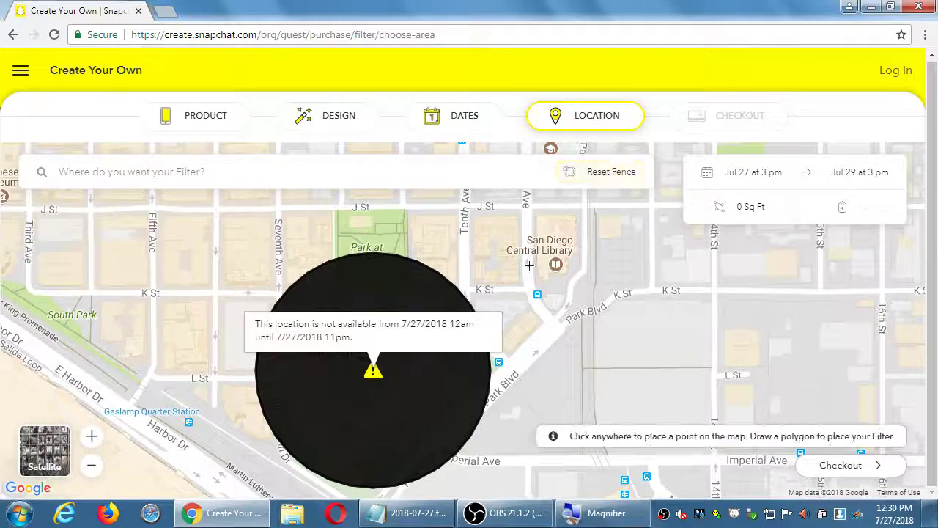
{"action": "left_click", "coordinate": [509, 318]}
{"action": "left_click", "coordinate": [528, 362]}
{"action": "left_click", "coordinate": [546, 322]}
{"action": "left_click", "coordinate": [512, 292]}
{"action": "left_click", "coordinate": [504, 317]}
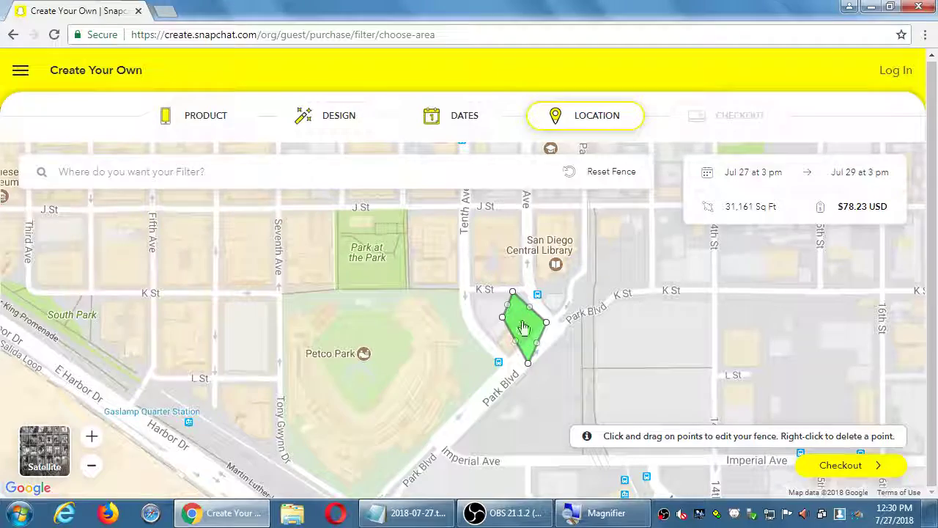
{"action": "left_click_drag", "start_coordinate": [519, 325], "coordinate": [605, 340]}
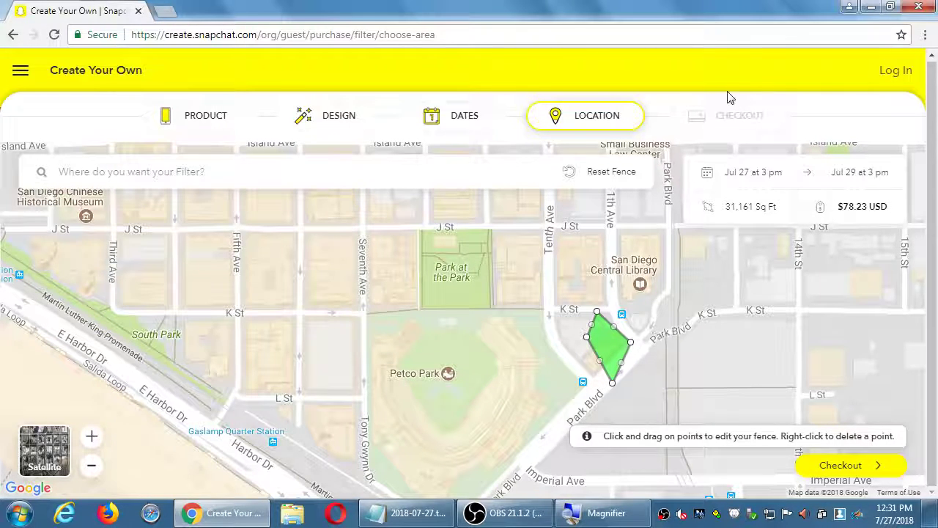
{"action": "left_click", "coordinate": [840, 466]}
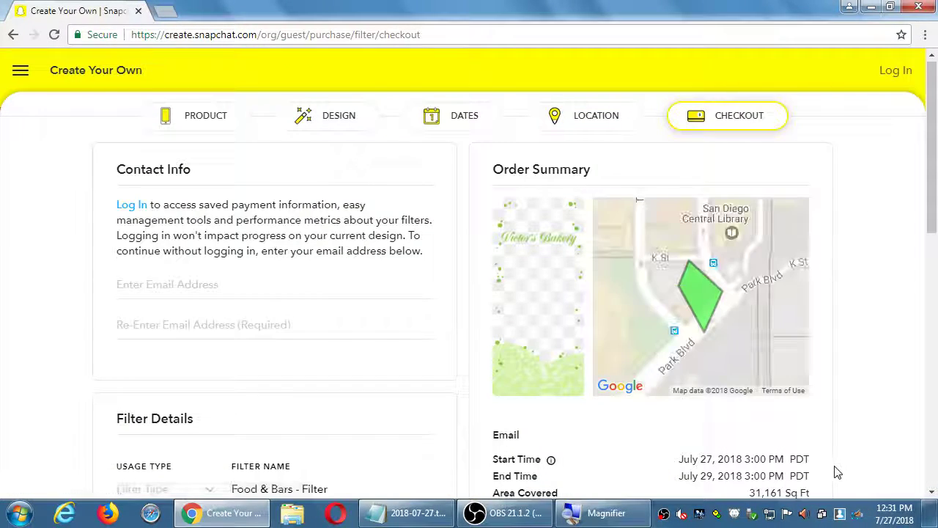
{"action": "scroll", "coordinate": [827, 342], "scroll_direction": "down", "scroll_amount": 1}
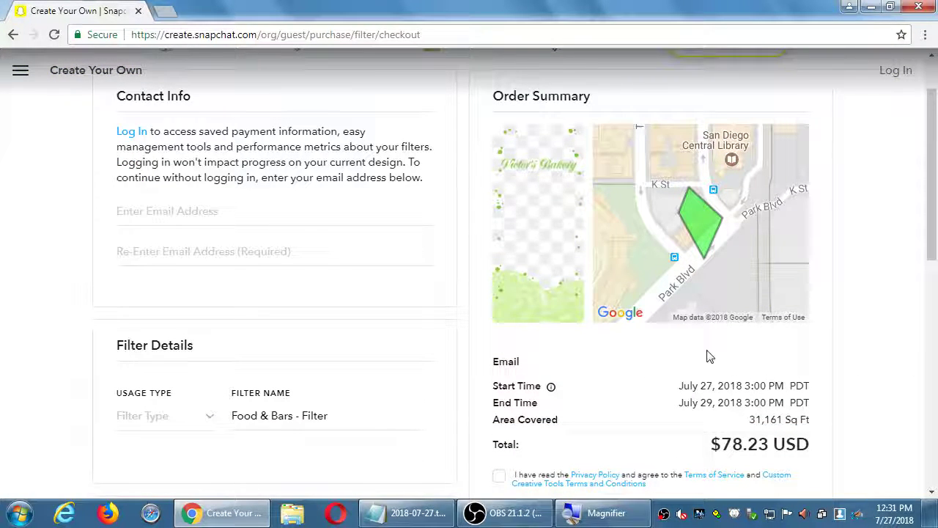
{"action": "scroll", "coordinate": [413, 379], "scroll_direction": "up", "scroll_amount": 1}
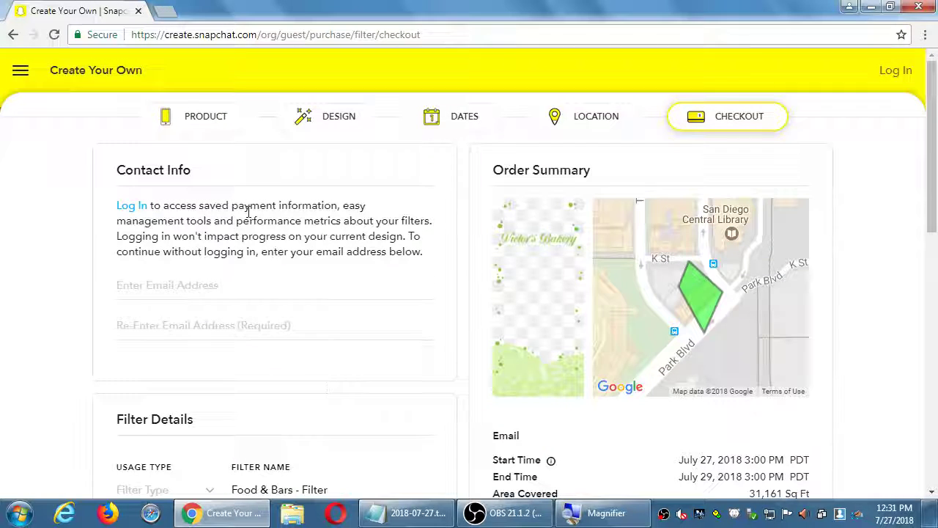
{"action": "scroll", "coordinate": [140, 289], "scroll_direction": "down", "scroll_amount": 2}
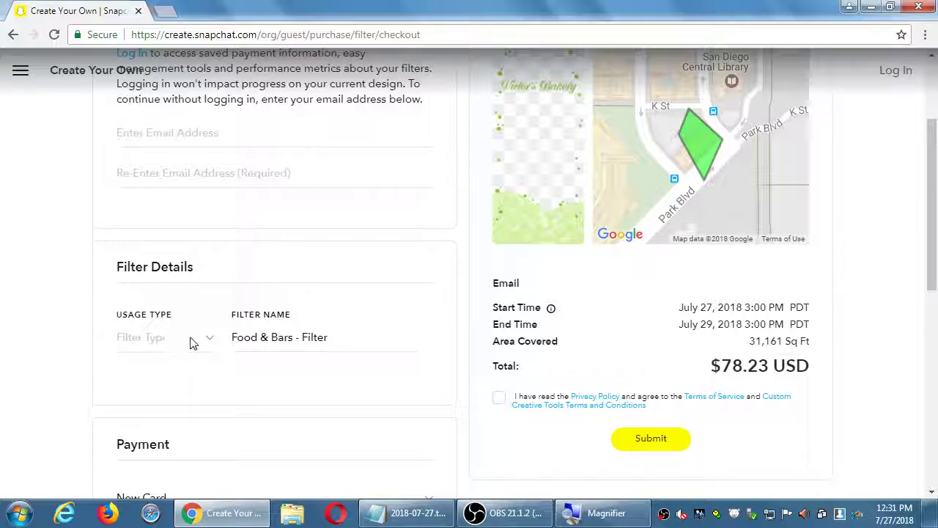
{"action": "scroll", "coordinate": [159, 364], "scroll_direction": "down", "scroll_amount": 4}
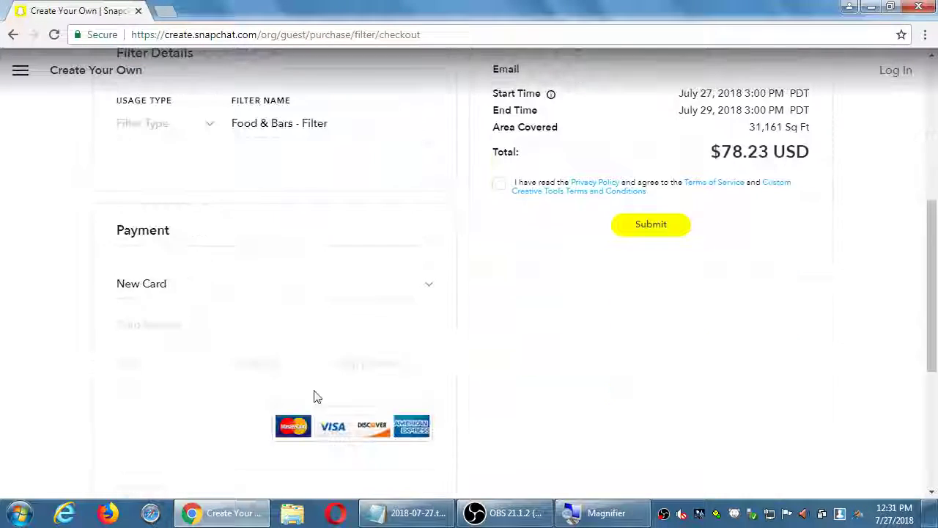
{"action": "scroll", "coordinate": [519, 385], "scroll_direction": "up", "scroll_amount": 7}
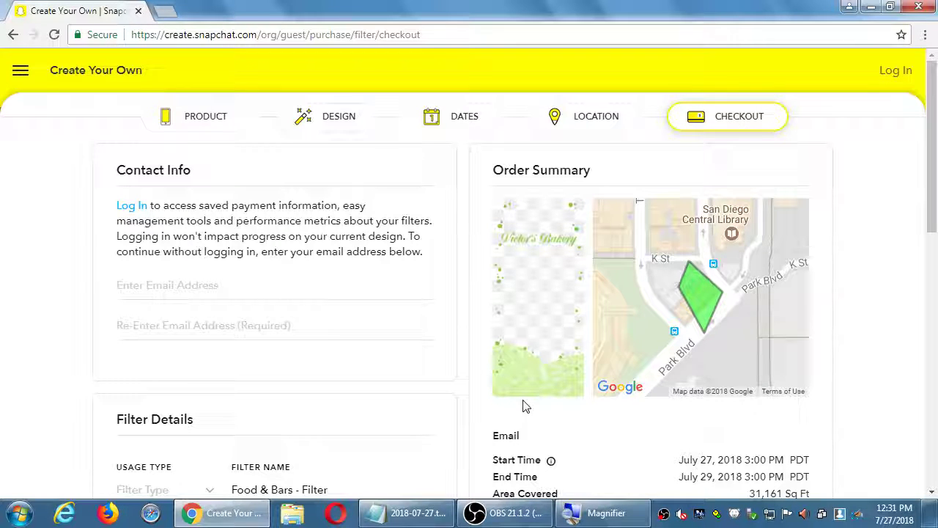
Add the note: in the beginning you don't know how it will be, so start with a wide net within your budget.
{"action": "left_click", "coordinate": [409, 513]}
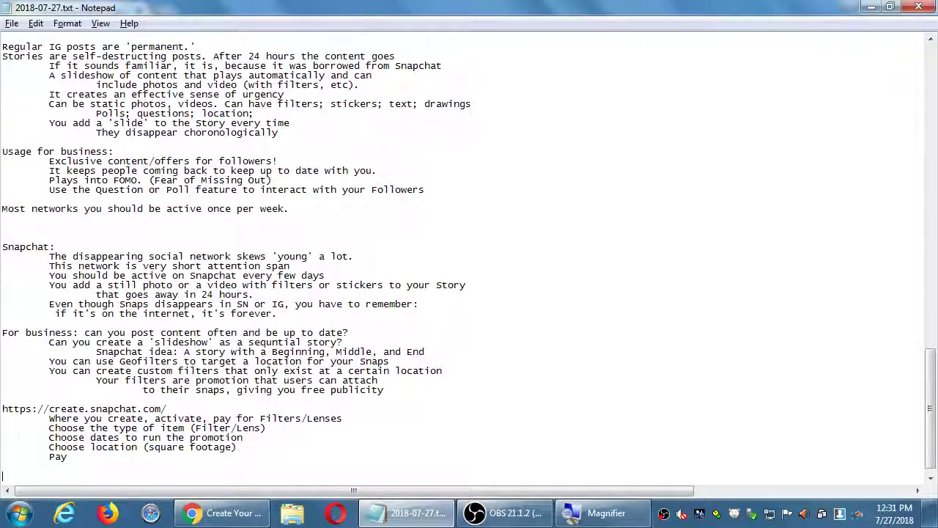
{"action": "key", "text": "super+plus"}
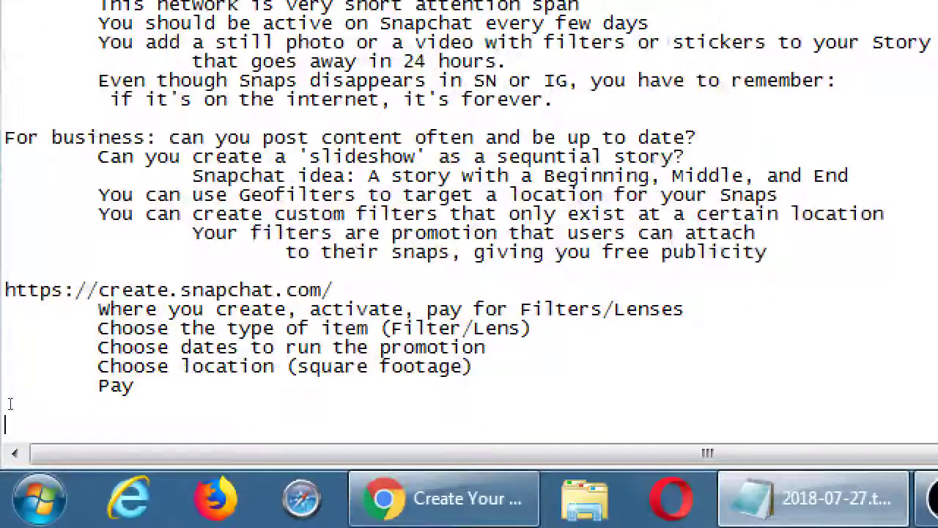
{"action": "type", "text": "In"}
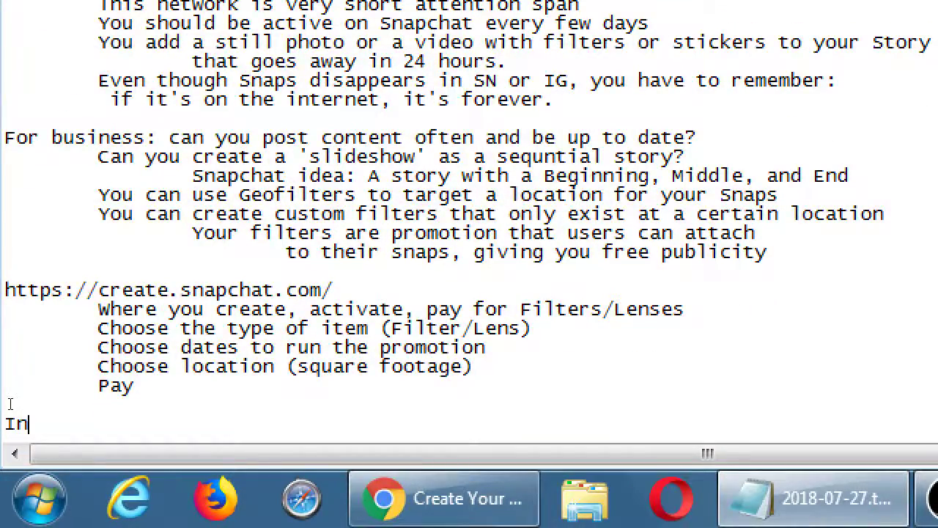
{"action": "type", "text": " the beg"}
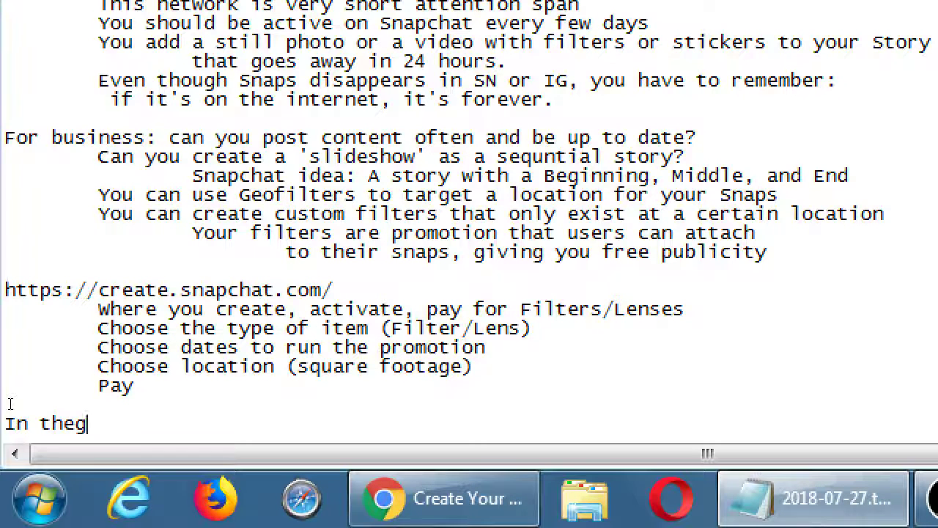
{"action": "key", "text": "BackSpace"}
{"action": "type", "text": "beginning yo"}
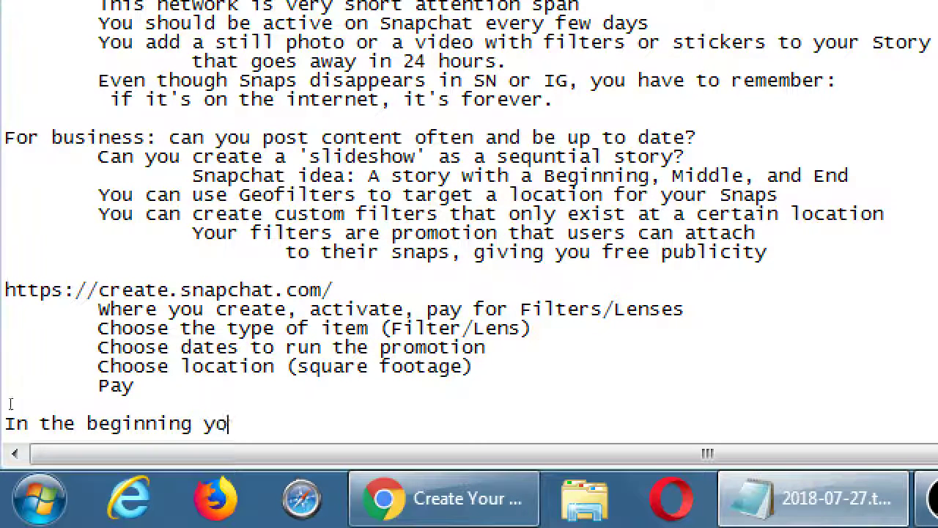
{"action": "type", "text": "u don't know how"}
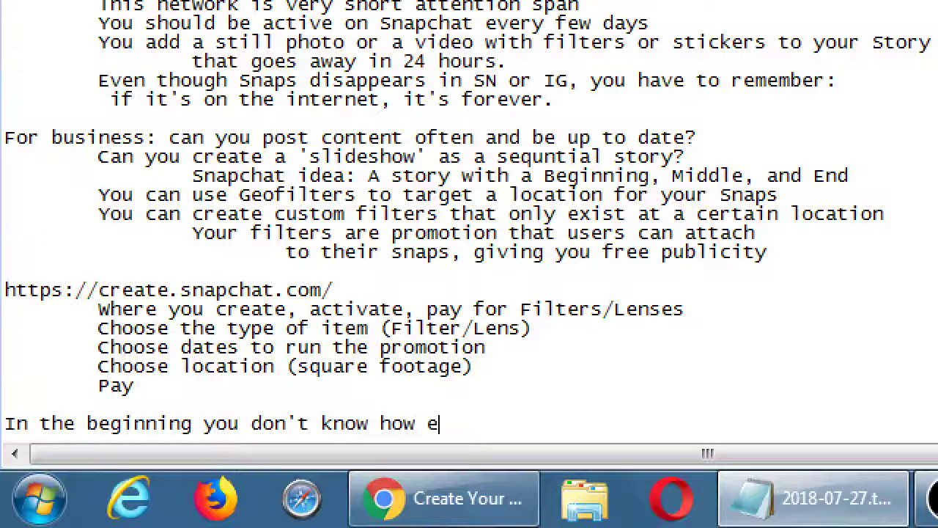
{"action": "type", "text": "ect"}
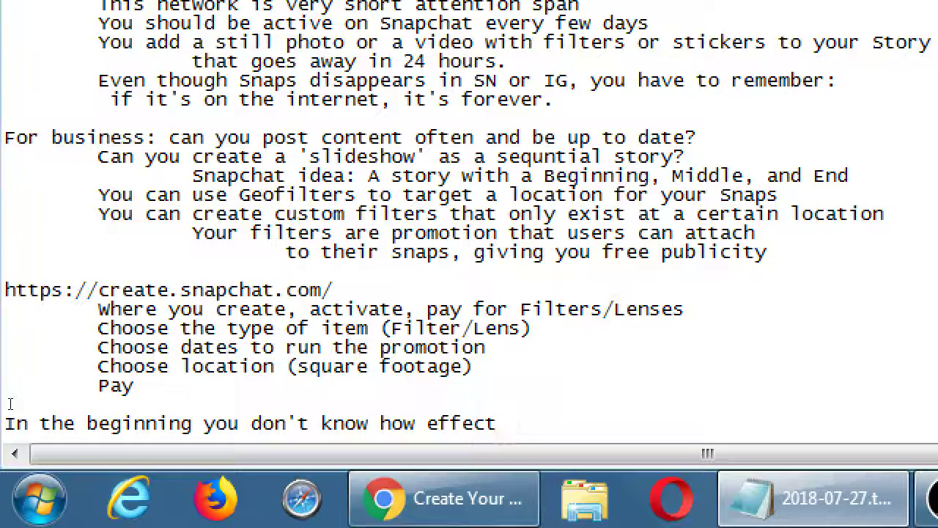
{"action": "type", "text": "ive it wil"}
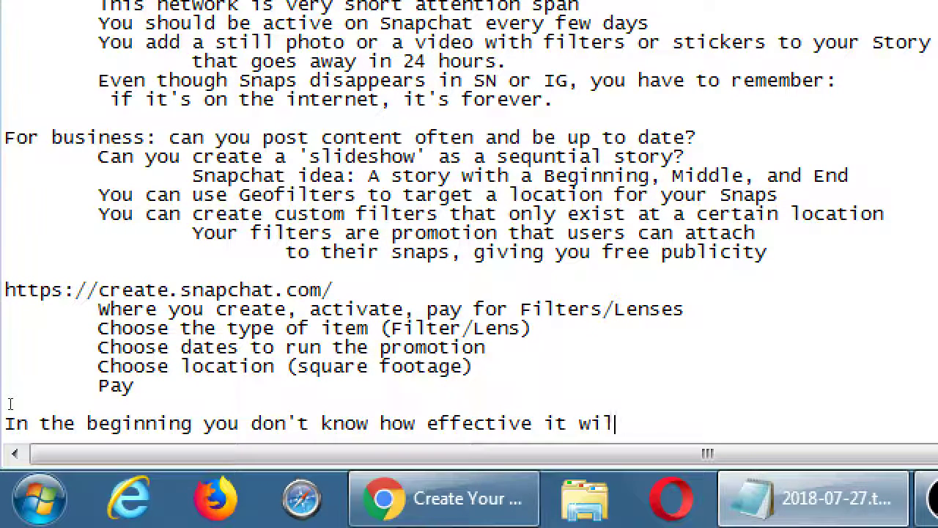
{"action": "type", "text": "l be,"}
{"action": "key", "text": "Return"}
{"action": "key", "text": "Tab"}
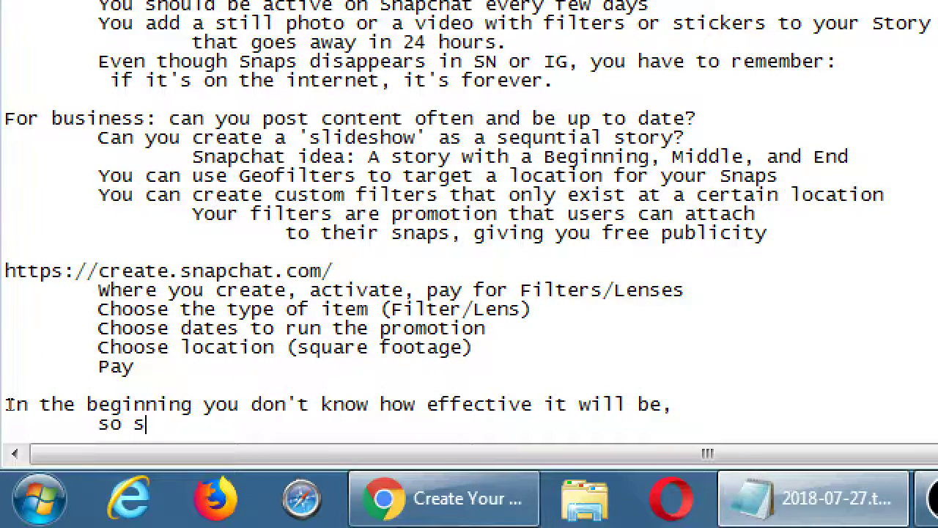
{"action": "type", "text": "so start with a "}
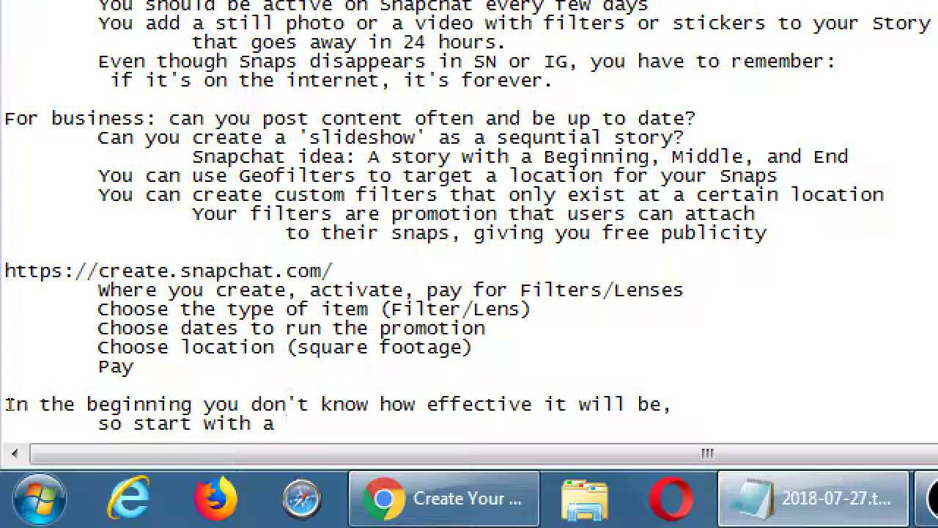
{"action": "type", "text": "wide net:"}
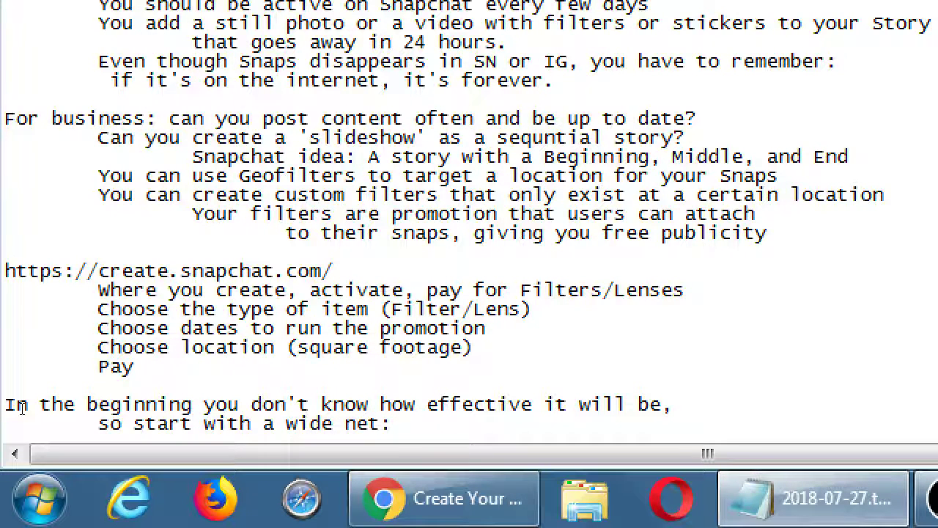
{"action": "type", "text": " within your budget, a large e"}
{"action": "type", "text": "rea"}
Add indented lines about checking stats to see what worked, then creating ads focused on those details.
{"action": "key", "text": "Return"}
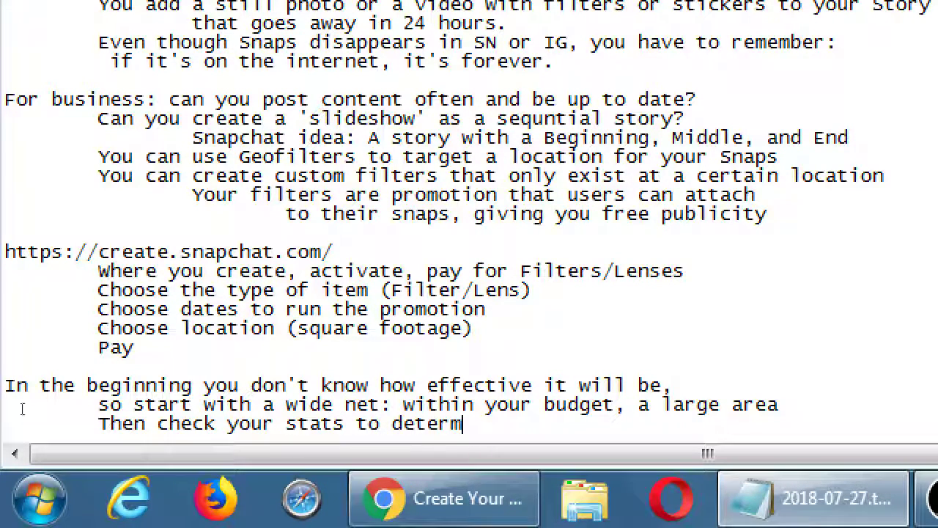
{"action": "type", "text": "ine whatworke"}
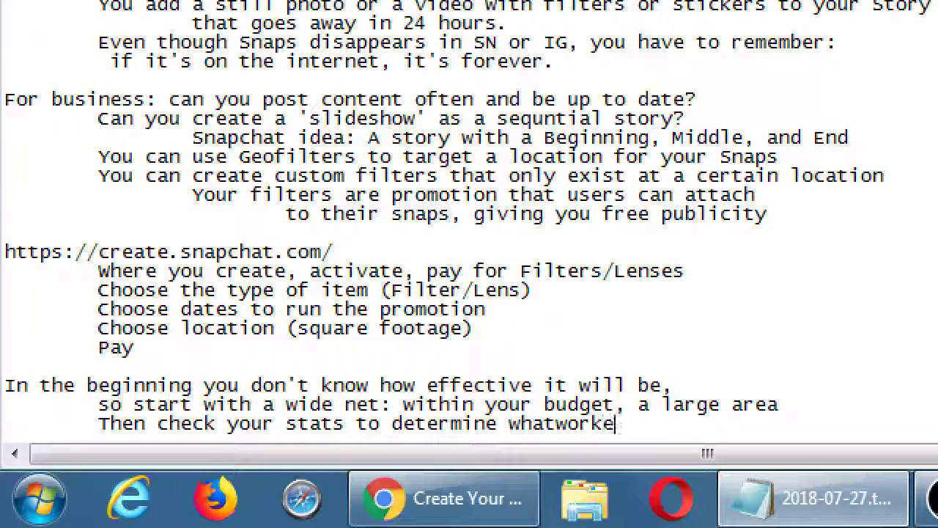
{"action": "key", "text": "Left"}
{"action": "key", "text": "Left"}
{"action": "key", "text": "End"}
{"action": "key", "text": "Return"}
{"action": "key", "text": "Tab"}
{"action": "type", "text": "S"}
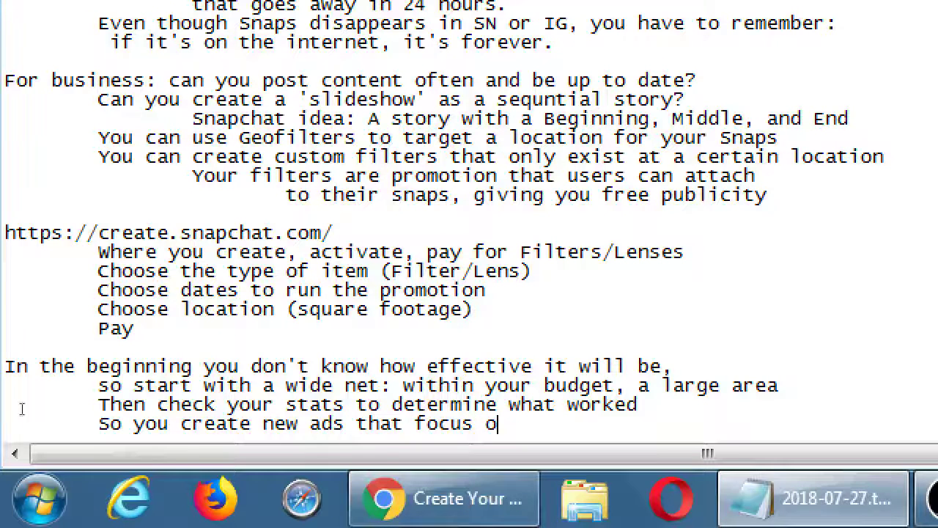
{"action": "type", "text": "n those details."}
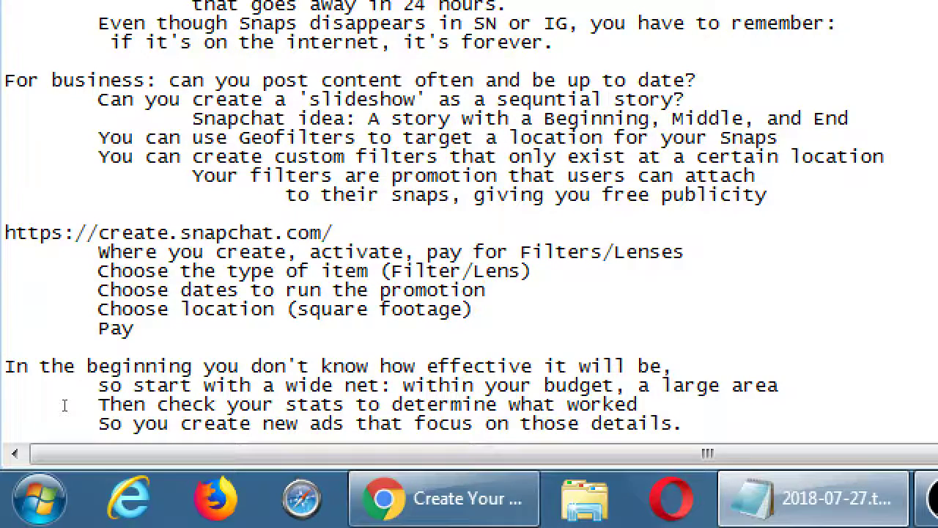
{"action": "key", "text": "super+minus"}
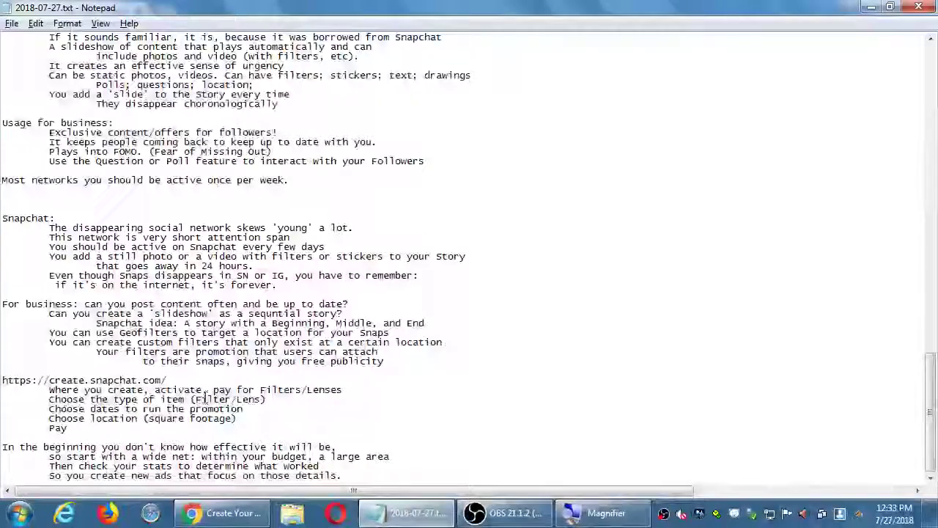
Switch to the browser and use the site menu's Create to get back to the Filter/Lens choice.
{"action": "left_click", "coordinate": [228, 513]}
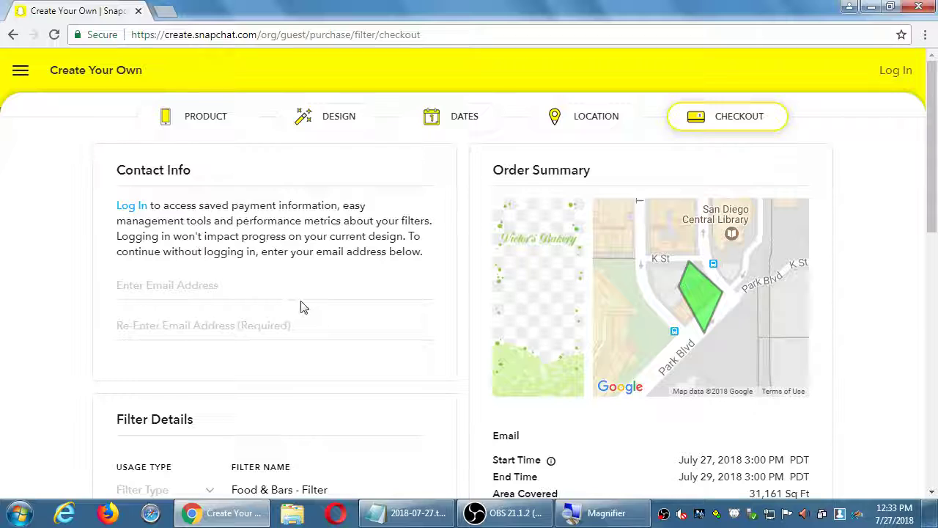
{"action": "left_click", "coordinate": [19, 73]}
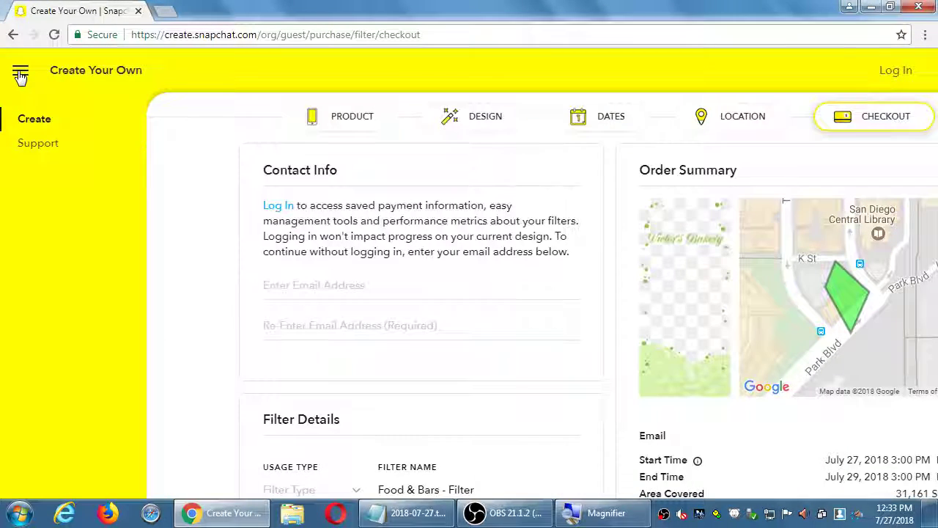
{"action": "left_click", "coordinate": [19, 73]}
{"action": "left_click", "coordinate": [20, 73]}
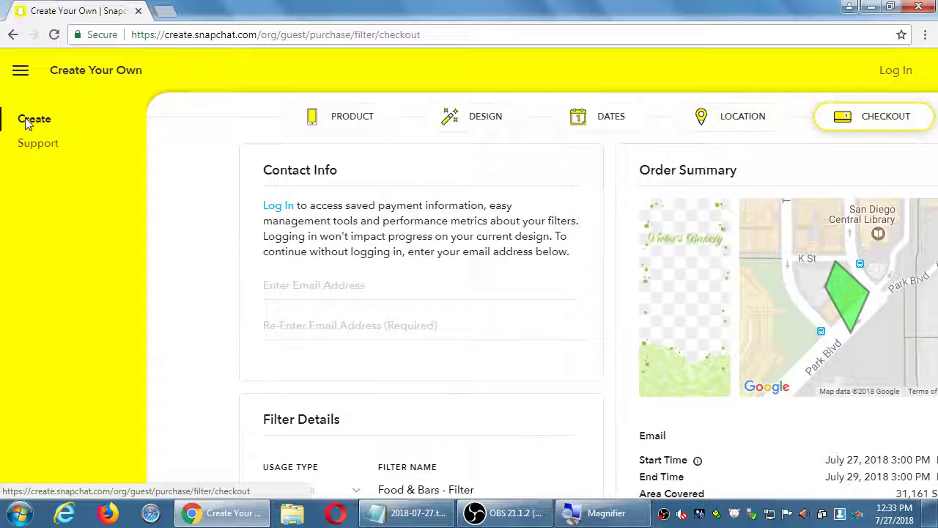
{"action": "left_click", "coordinate": [27, 120]}
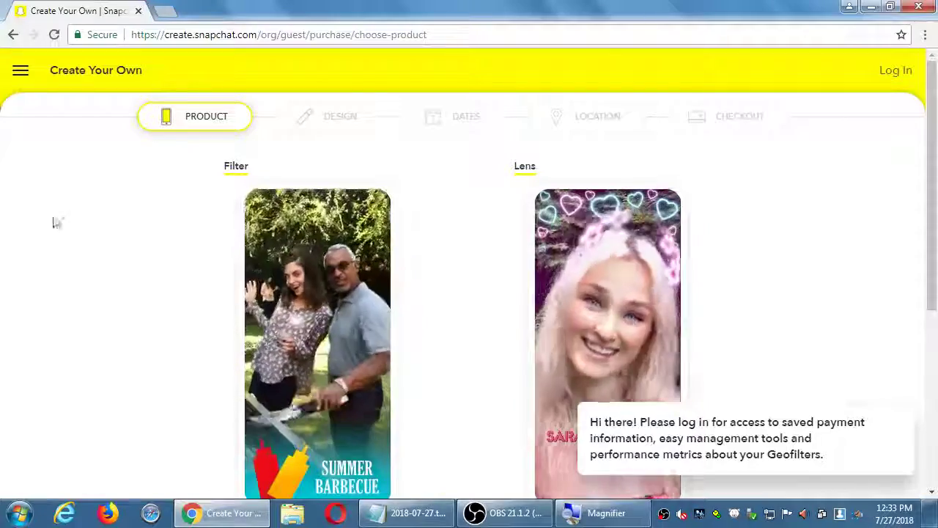
{"action": "left_click", "coordinate": [21, 71]}
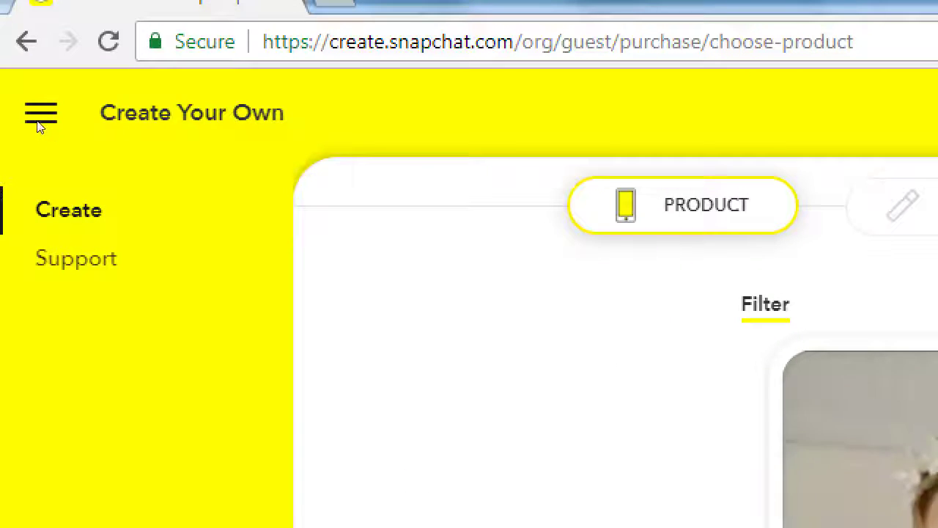
{"action": "left_click", "coordinate": [37, 119]}
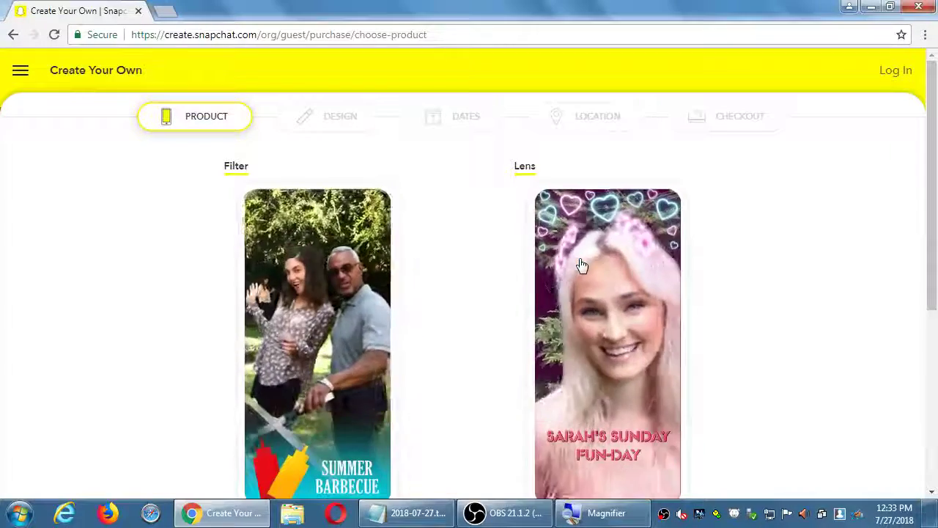
Start a Lens and preview the animal-ears XOXO and Party Time! templates.
{"action": "left_click", "coordinate": [582, 265]}
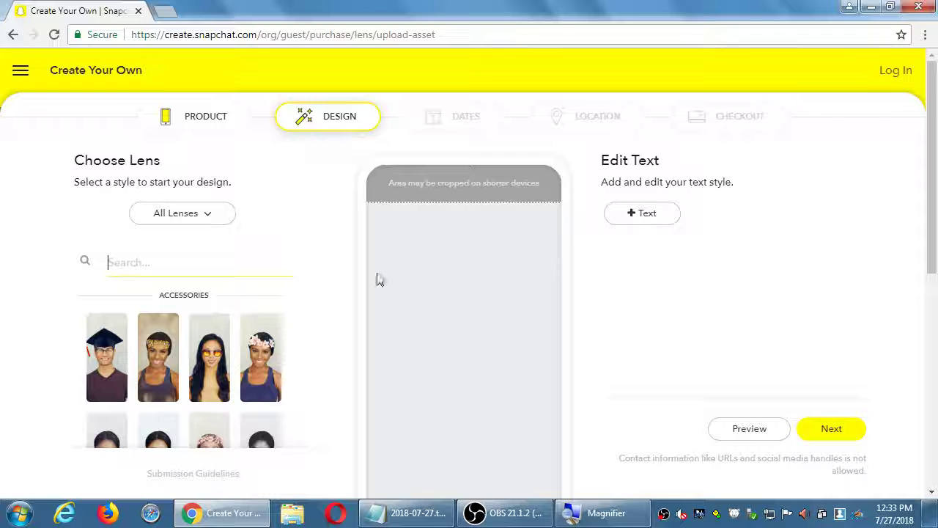
{"action": "scroll", "coordinate": [353, 271], "scroll_direction": "down", "scroll_amount": 2}
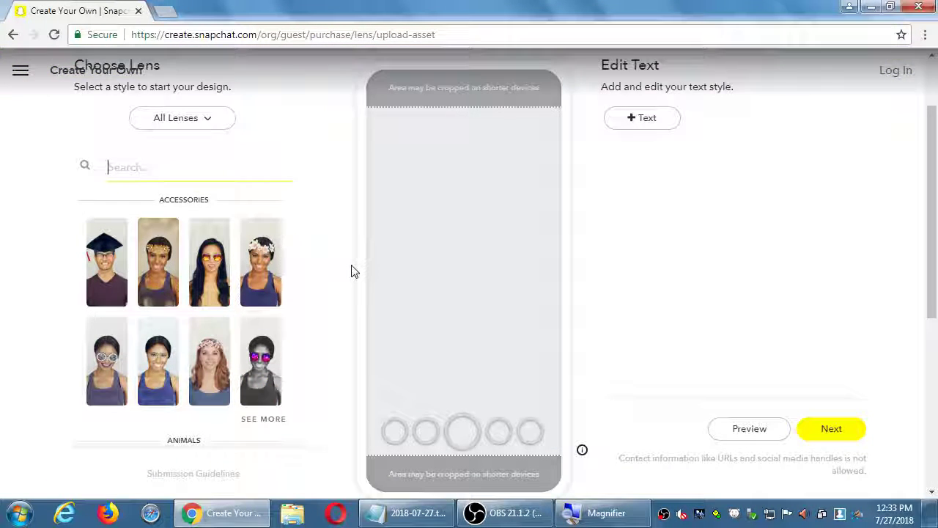
{"action": "scroll", "coordinate": [352, 271], "scroll_direction": "down", "scroll_amount": 2}
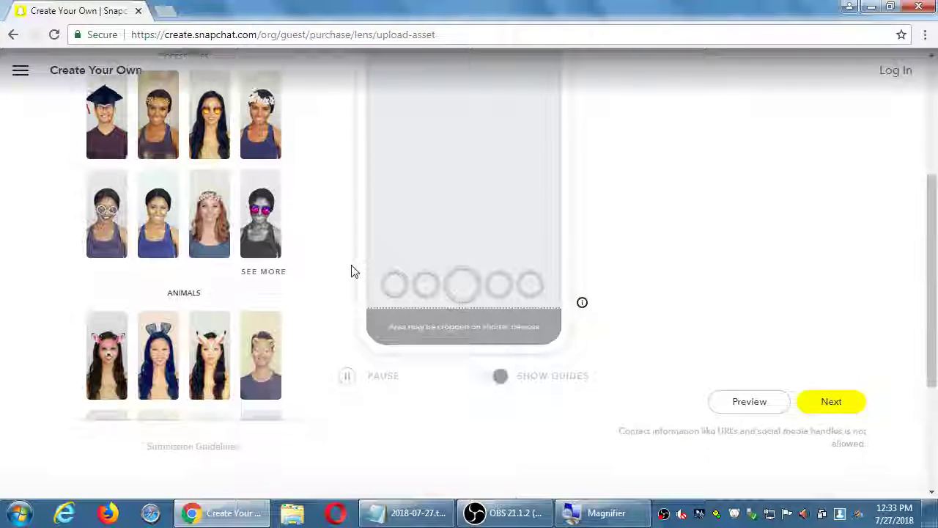
{"action": "left_click", "coordinate": [211, 311]}
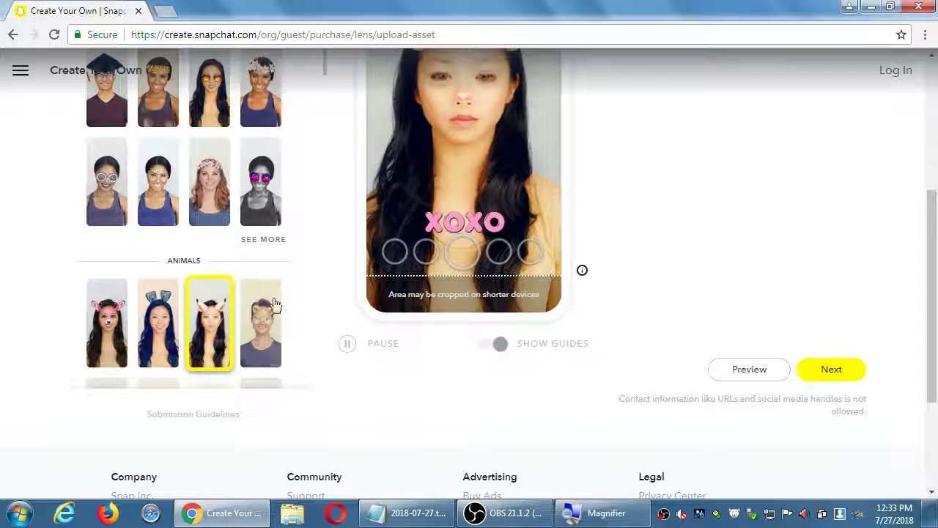
{"action": "scroll", "coordinate": [313, 262], "scroll_direction": "up", "scroll_amount": 2}
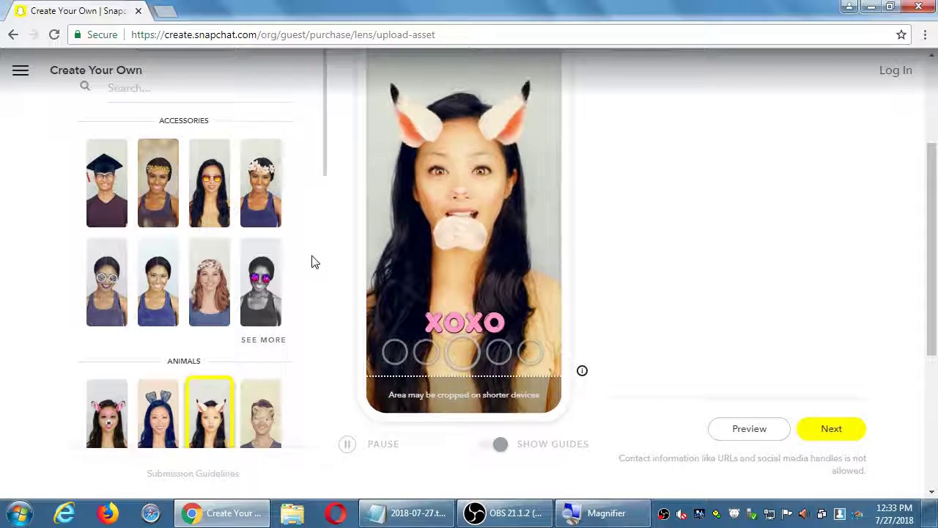
{"action": "scroll", "coordinate": [313, 262], "scroll_direction": "down", "scroll_amount": 3}
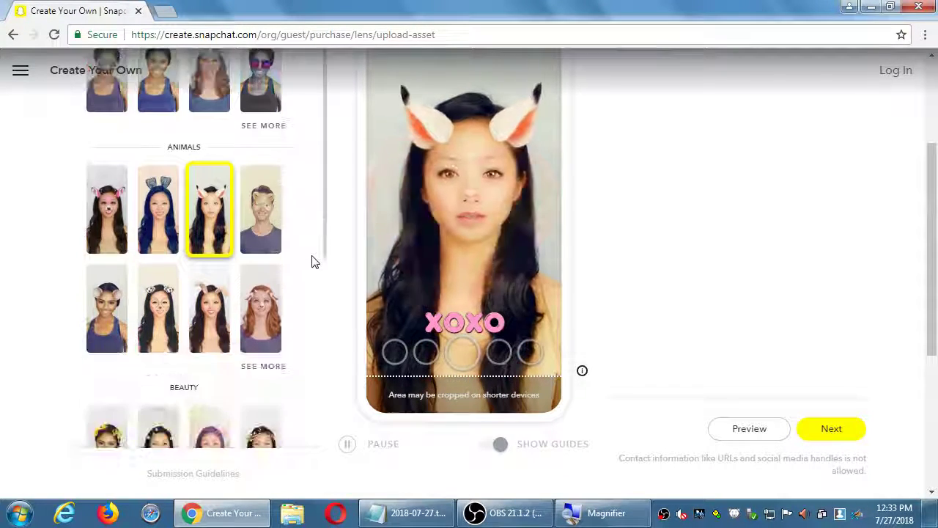
{"action": "scroll", "coordinate": [314, 262], "scroll_direction": "down", "scroll_amount": 2}
{"action": "scroll", "coordinate": [314, 262], "scroll_direction": "down", "scroll_amount": 2}
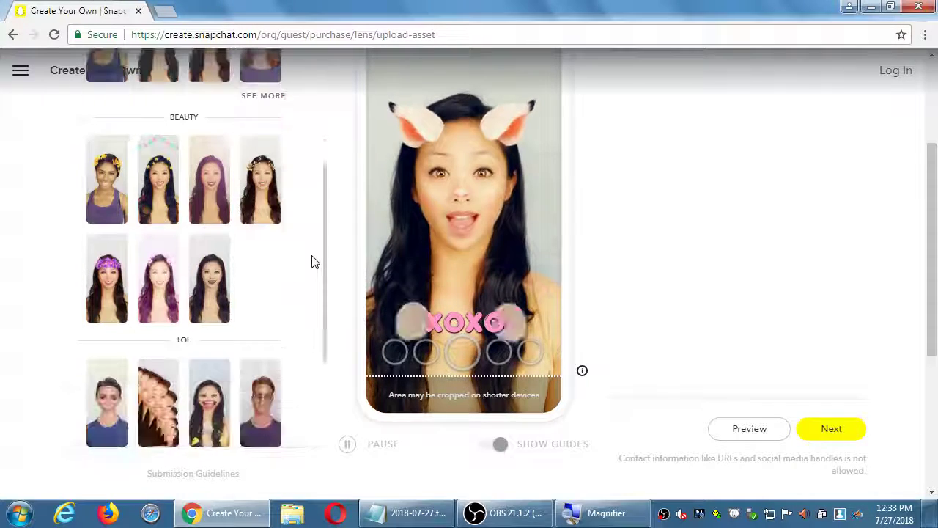
{"action": "scroll", "coordinate": [314, 262], "scroll_direction": "down", "scroll_amount": 3}
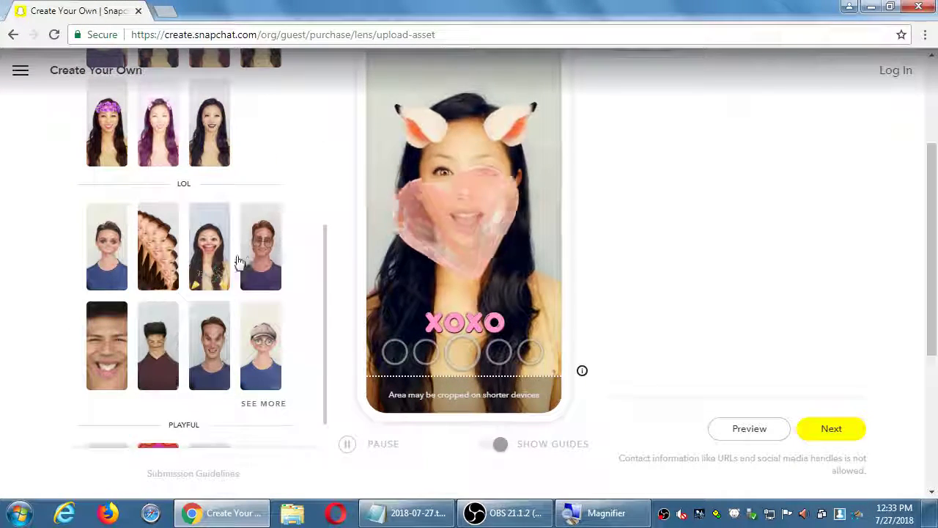
{"action": "left_click", "coordinate": [219, 258]}
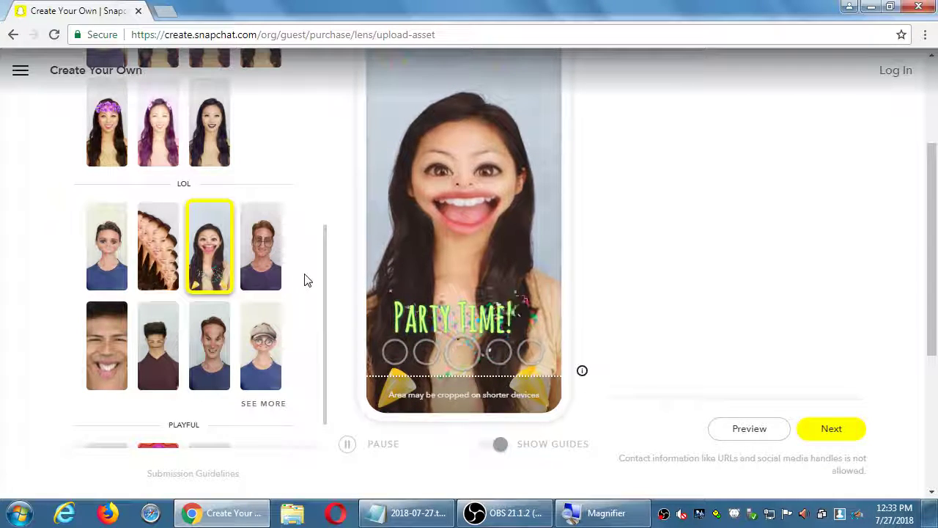
Select the cucumber face-mask 'Sleepover Party!' lens template.
{"action": "scroll", "coordinate": [306, 280], "scroll_direction": "down", "scroll_amount": 3}
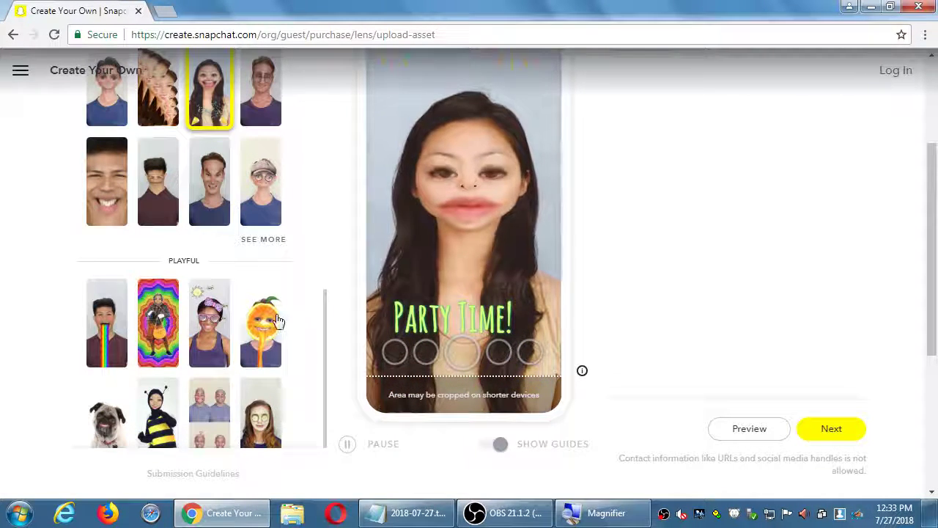
{"action": "scroll", "coordinate": [273, 366], "scroll_direction": "down", "scroll_amount": 1}
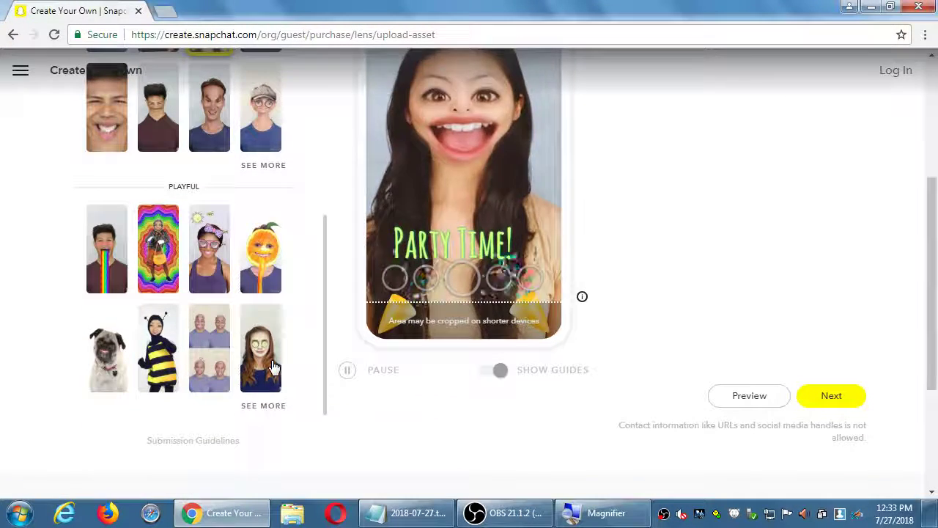
{"action": "left_click", "coordinate": [272, 366]}
{"action": "scroll", "coordinate": [302, 334], "scroll_direction": "up", "scroll_amount": 1}
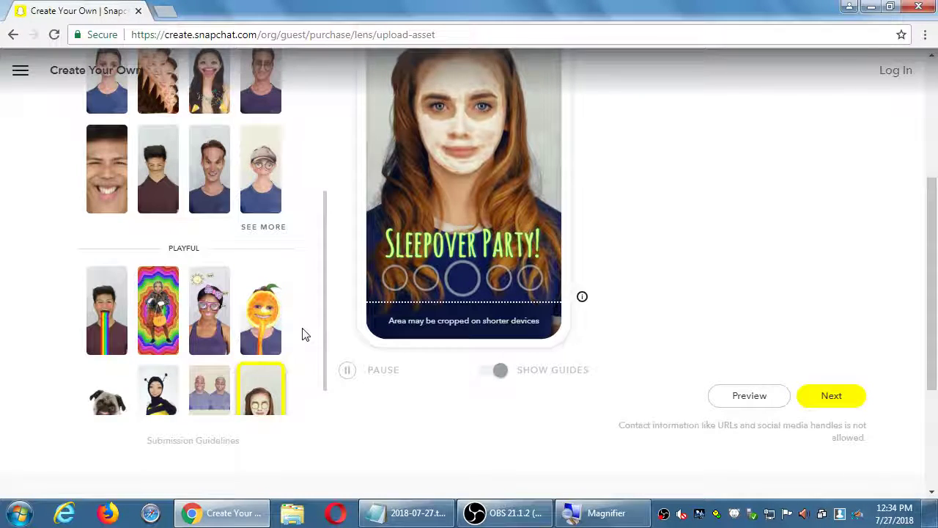
{"action": "scroll", "coordinate": [305, 334], "scroll_direction": "down", "scroll_amount": 1}
{"action": "scroll", "coordinate": [306, 334], "scroll_direction": "down", "scroll_amount": 3}
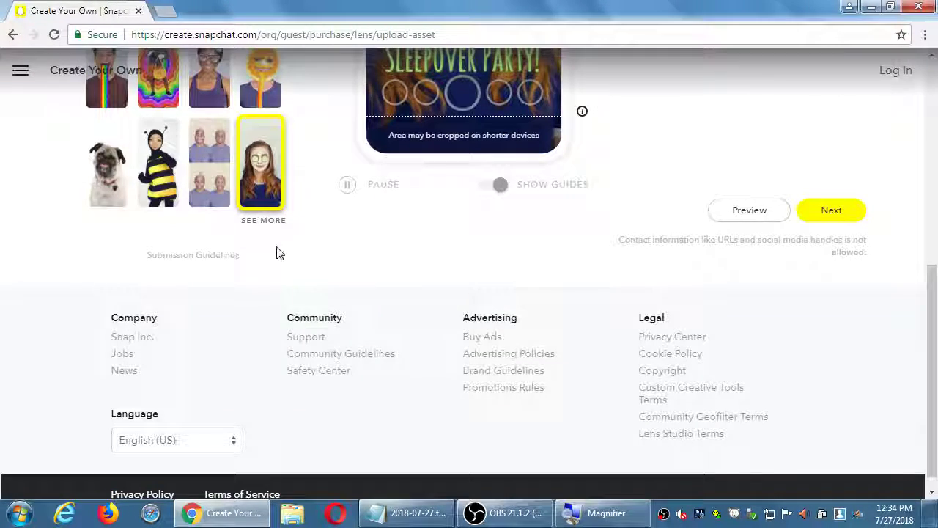
{"action": "scroll", "coordinate": [292, 249], "scroll_direction": "up", "scroll_amount": 3}
{"action": "scroll", "coordinate": [291, 249], "scroll_direction": "up", "scroll_amount": 4}
{"action": "scroll", "coordinate": [411, 195], "scroll_direction": "up", "scroll_amount": 1}
Add a text box reading "victor's Bakery" at the top of the lens.
{"action": "scroll", "coordinate": [687, 207], "scroll_direction": "down", "scroll_amount": 1}
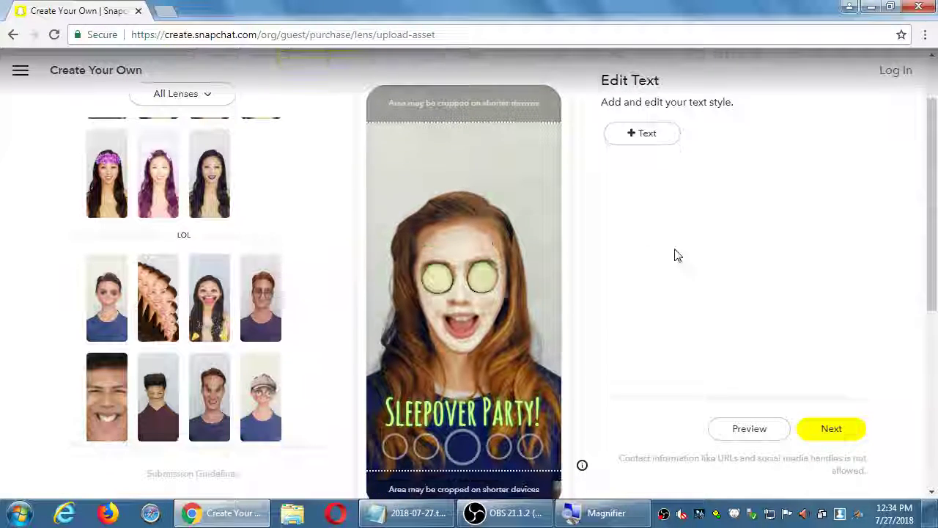
{"action": "left_click", "coordinate": [634, 132]}
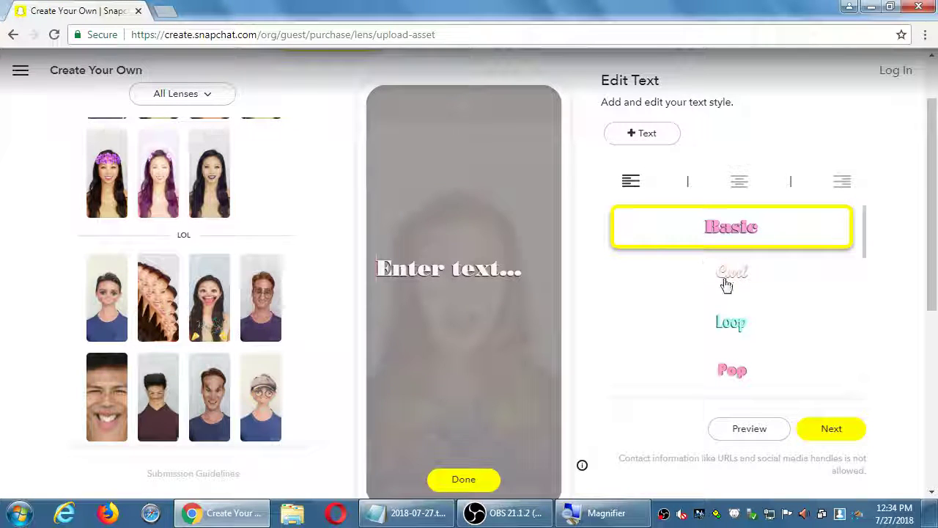
{"action": "scroll", "coordinate": [725, 284], "scroll_direction": "down", "scroll_amount": 1}
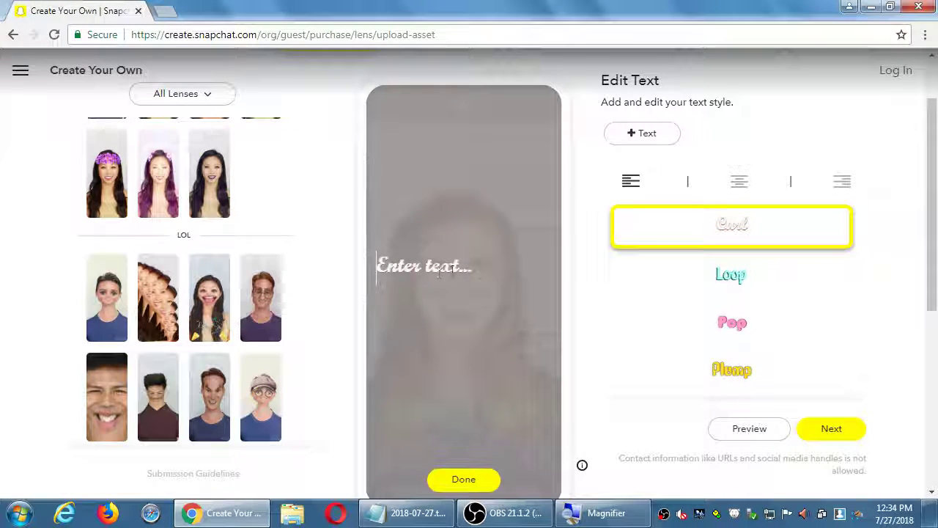
{"action": "type", "text": "v"}
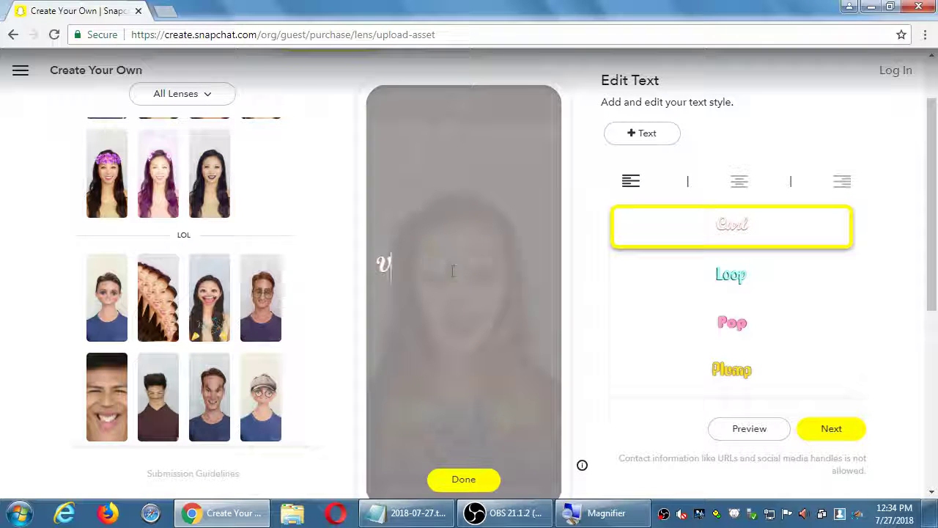
{"action": "type", "text": "ictor's Bakery"}
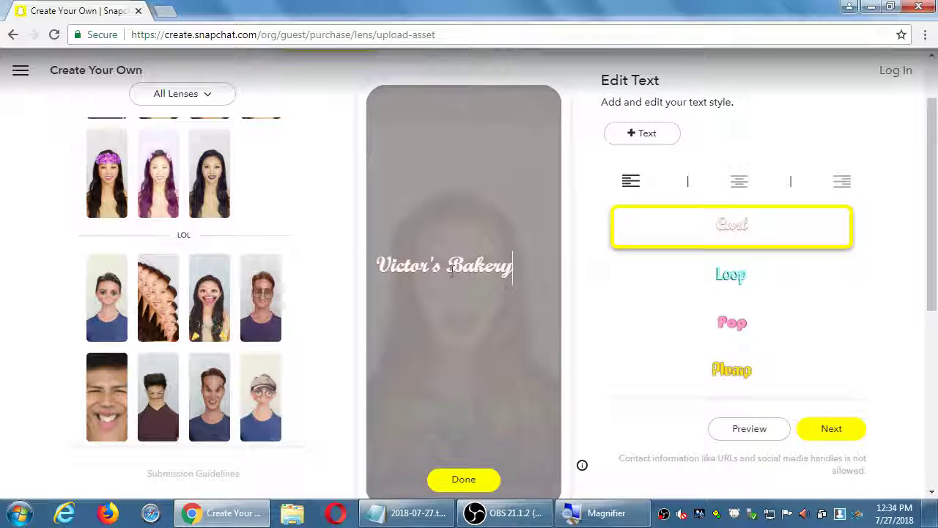
{"action": "left_click", "coordinate": [452, 271]}
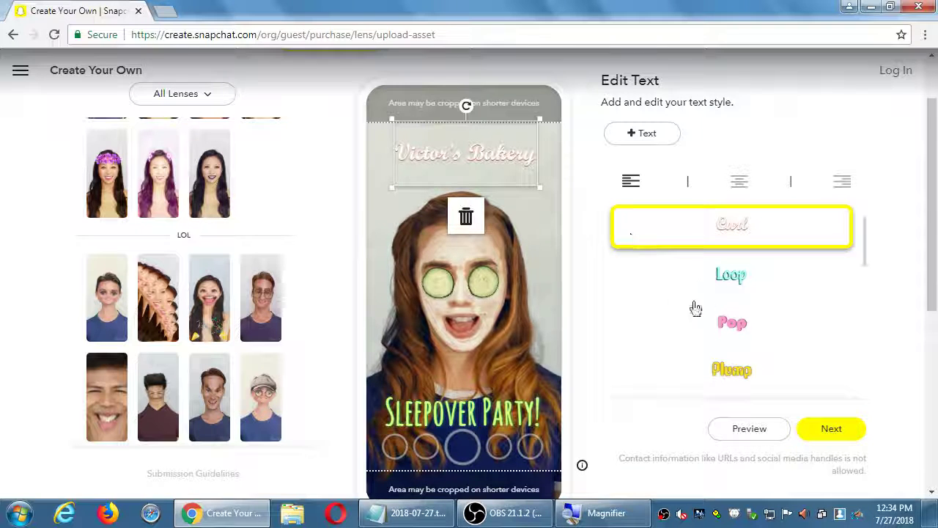
{"action": "scroll", "coordinate": [617, 321], "scroll_direction": "down", "scroll_amount": 2}
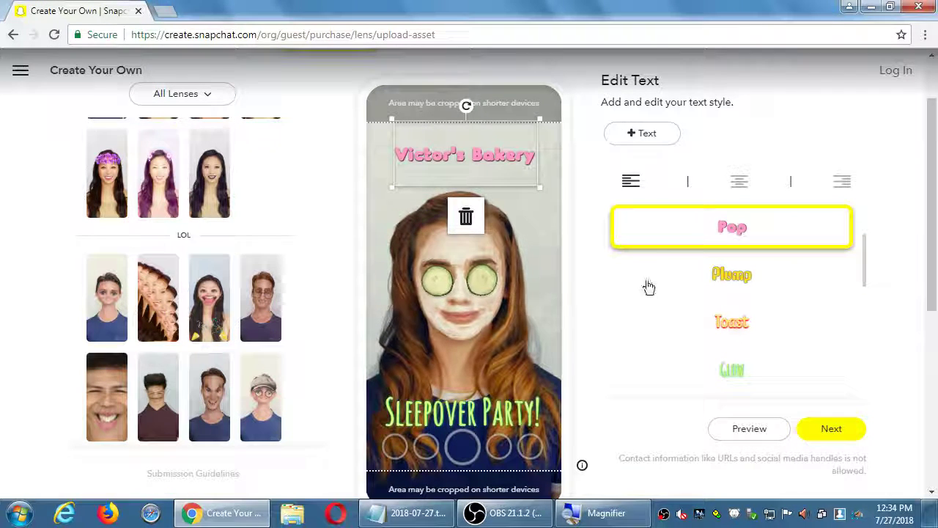
{"action": "scroll", "coordinate": [686, 281], "scroll_direction": "down", "scroll_amount": 1}
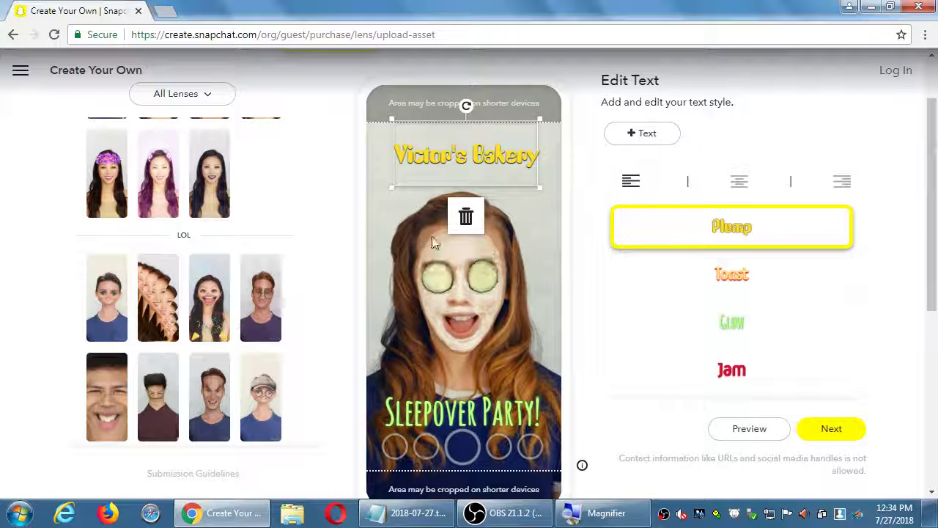
{"action": "left_click", "coordinate": [340, 208]}
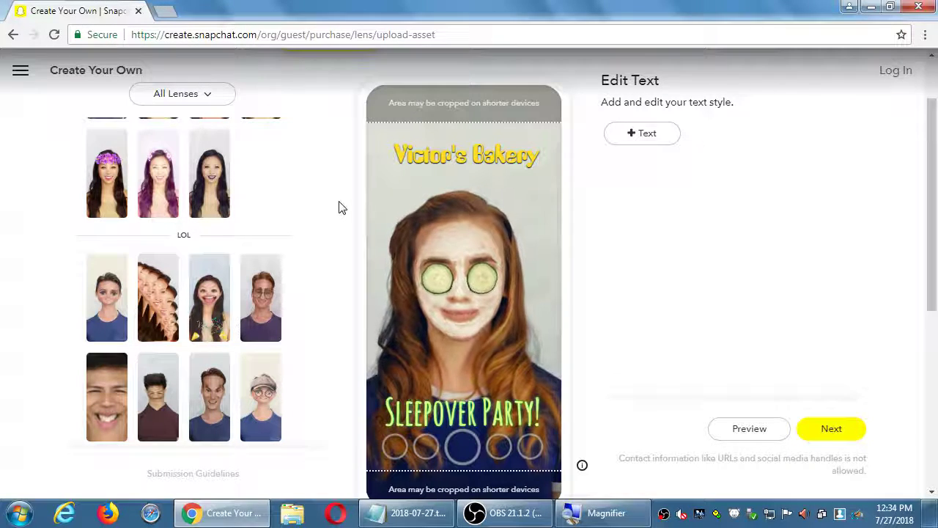
Replace the lower caption 'Sleepover Party!' with 'Sale this Sunday!'.
{"action": "scroll", "coordinate": [521, 255], "scroll_direction": "down", "scroll_amount": 1}
{"action": "left_click", "coordinate": [454, 377]}
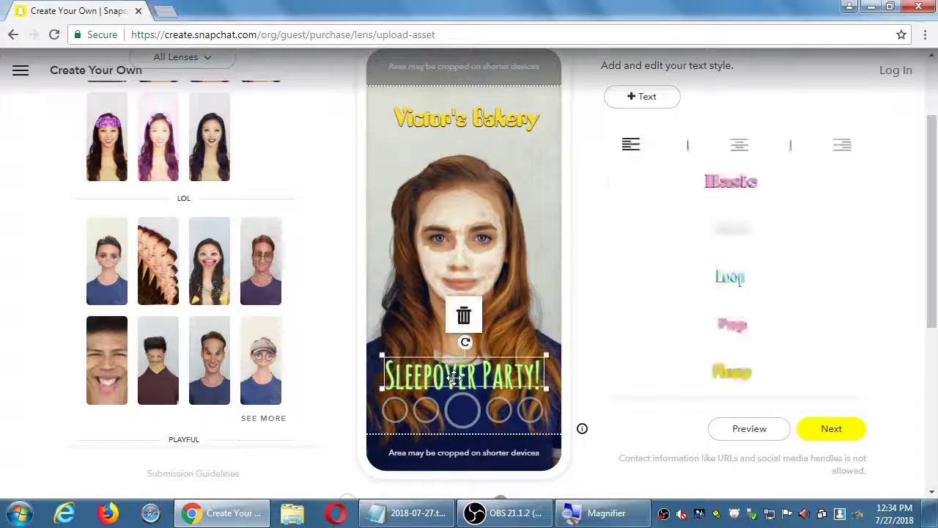
{"action": "left_click", "coordinate": [454, 378]}
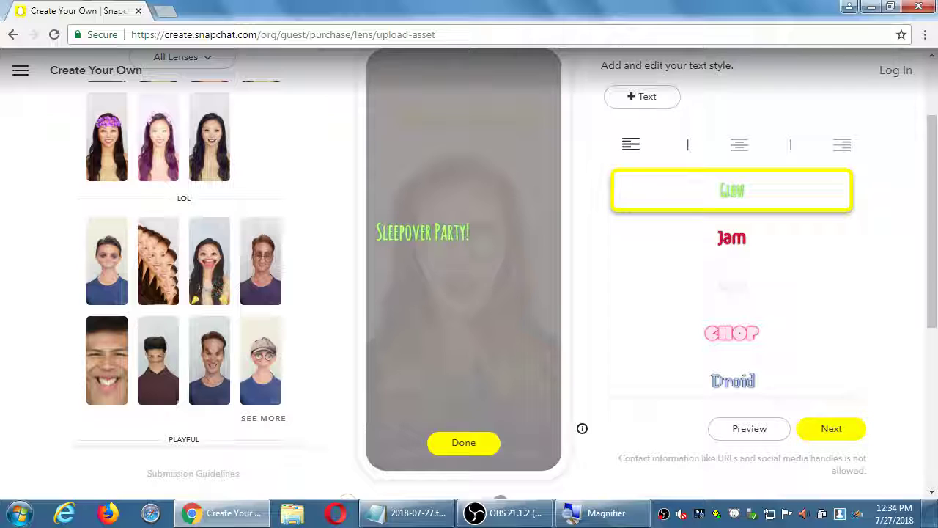
{"action": "key", "text": "ctrl+a"}
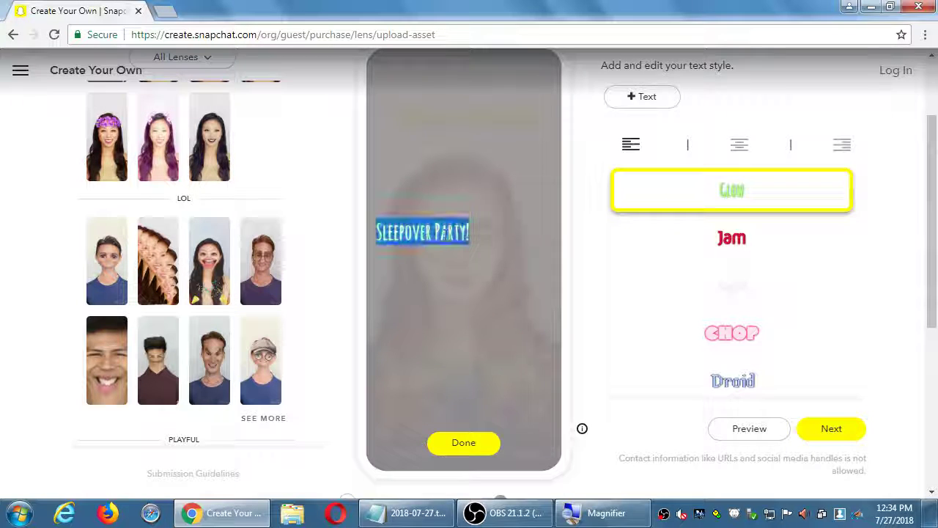
{"action": "type", "text": "Sale this Sunday"}
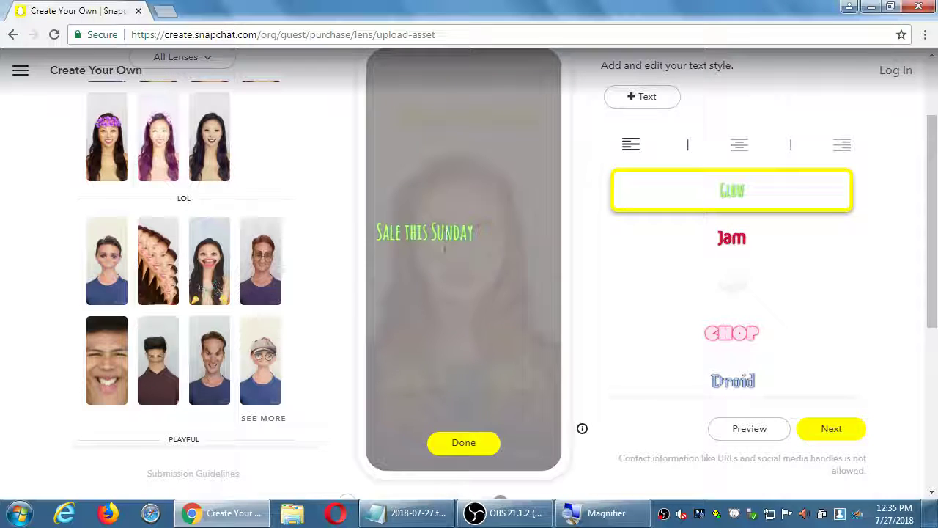
{"action": "type", "text": "!@"}
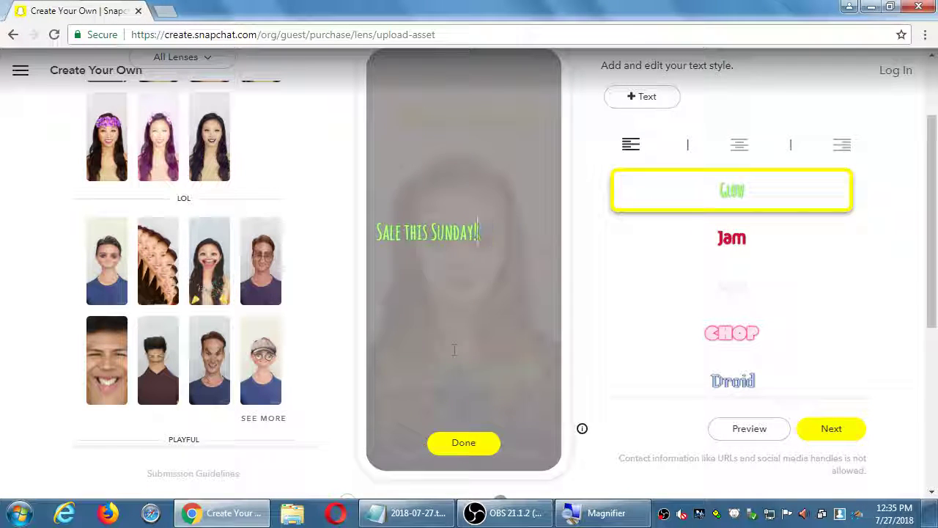
{"action": "left_click", "coordinate": [476, 444]}
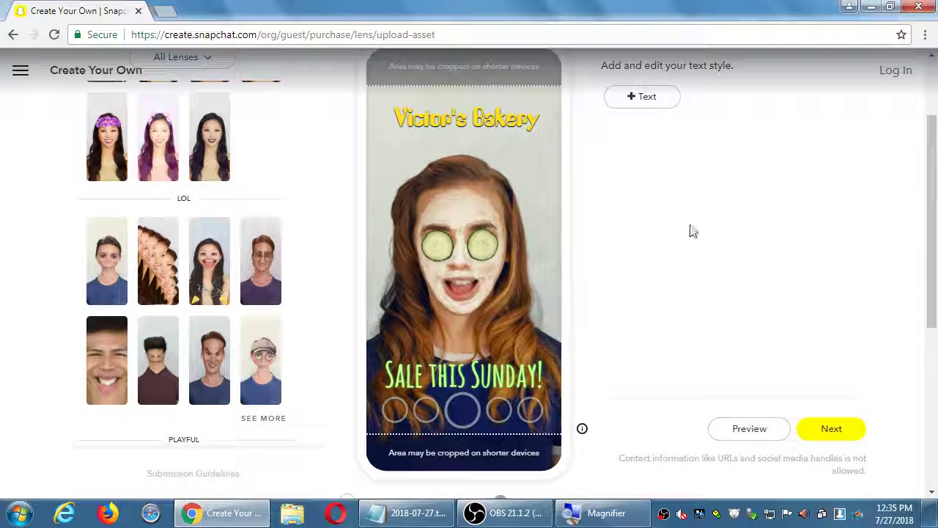
Advance through the Dates step, keeping Jul 27–29, to the Location map.
{"action": "left_click", "coordinate": [813, 433]}
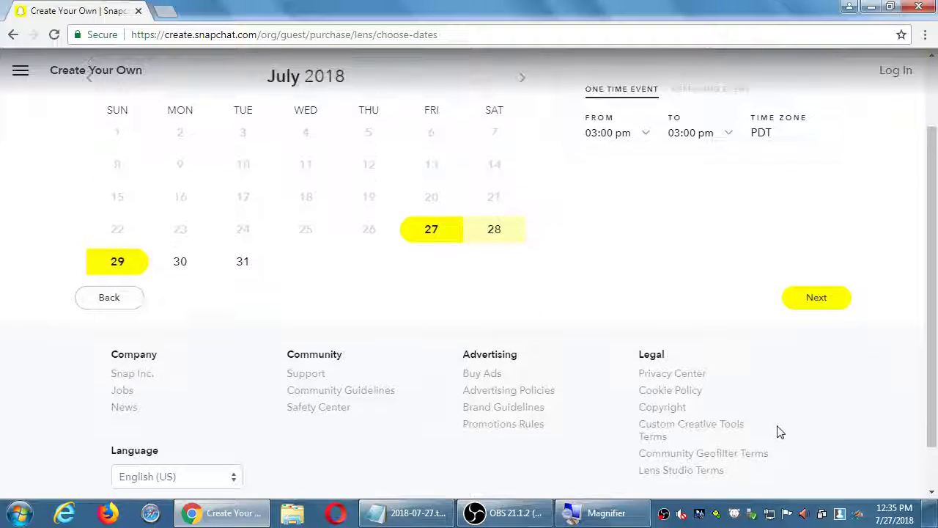
{"action": "left_click", "coordinate": [816, 390]}
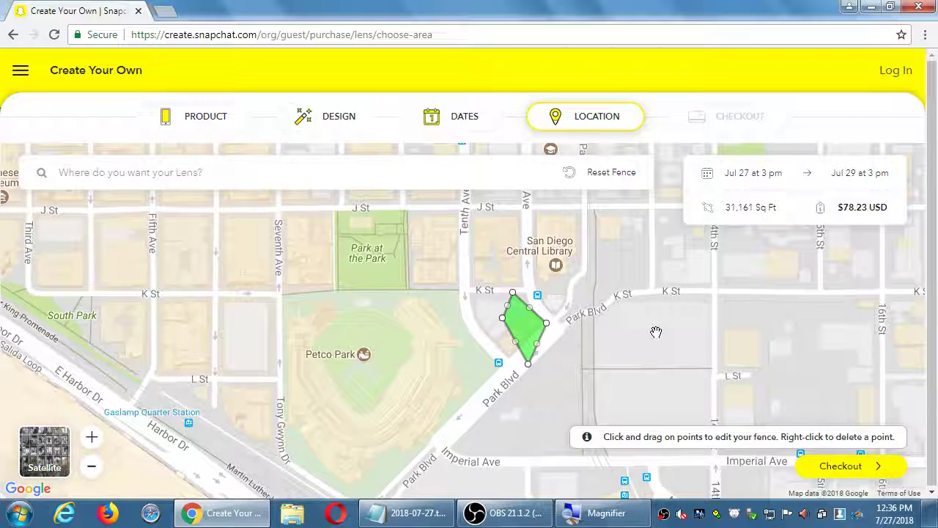
Centre the map on the San Diego Central Library and reset the existing fence.
{"action": "scroll", "coordinate": [597, 272], "scroll_direction": "up", "scroll_amount": 1}
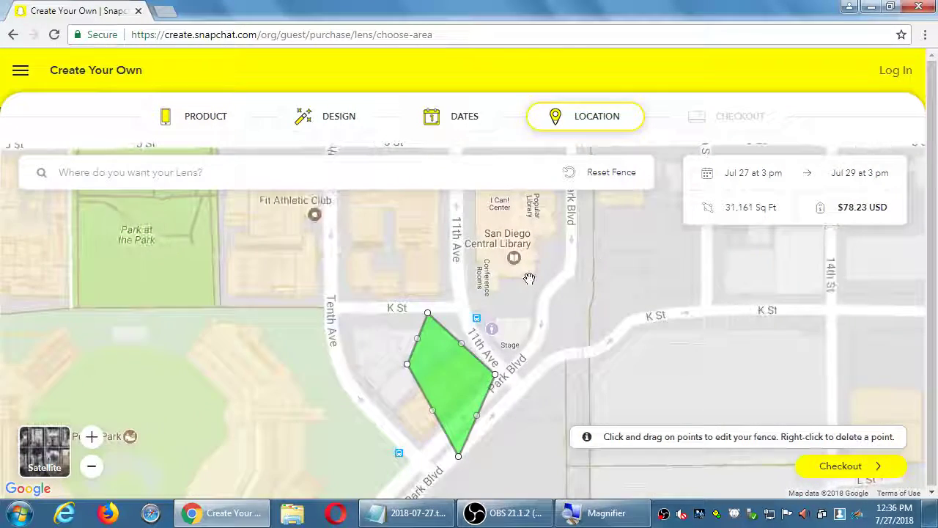
{"action": "scroll", "coordinate": [529, 278], "scroll_direction": "up", "scroll_amount": 1}
{"action": "left_click_drag", "start_coordinate": [528, 277], "coordinate": [522, 392]}
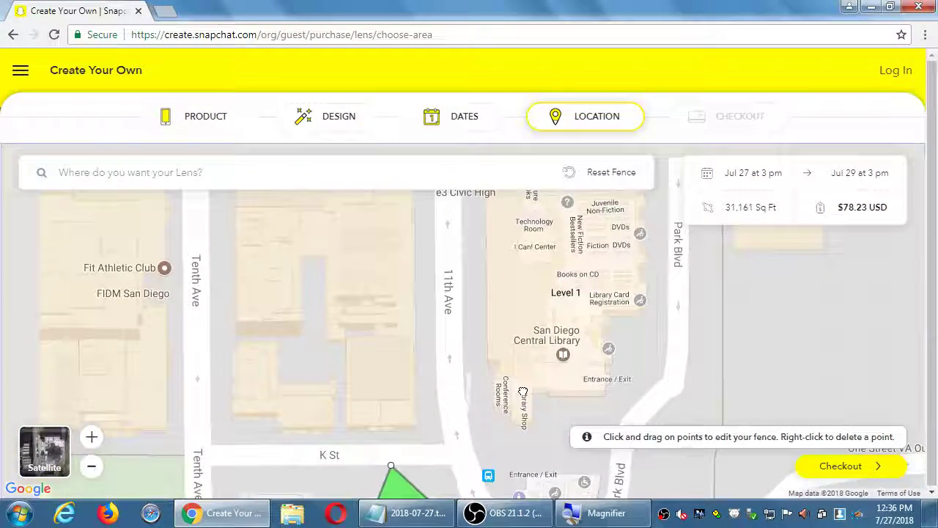
{"action": "left_click_drag", "start_coordinate": [587, 313], "coordinate": [439, 387]}
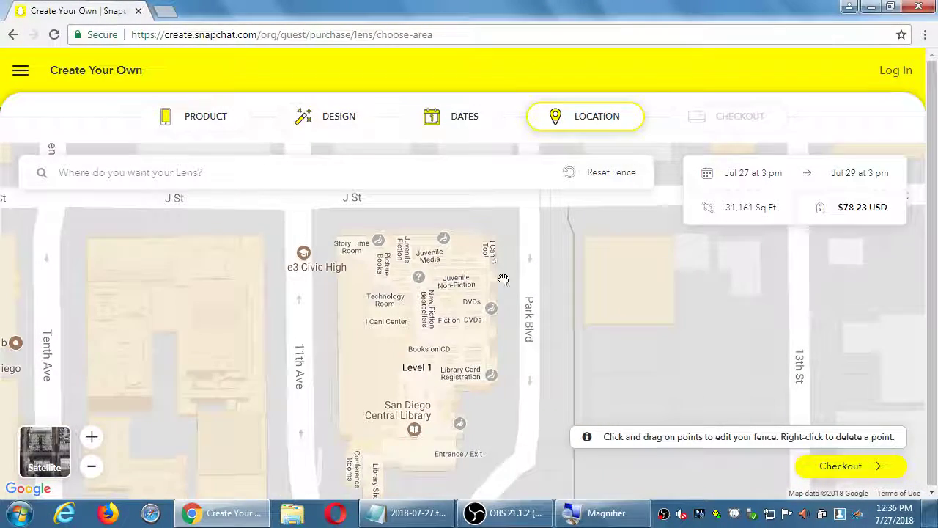
{"action": "scroll", "coordinate": [431, 281], "scroll_direction": "up", "scroll_amount": 1}
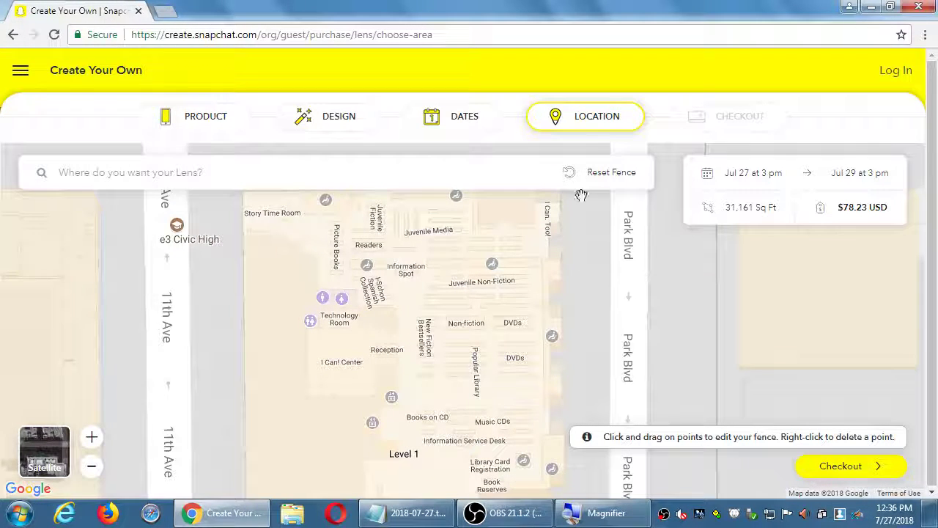
{"action": "left_click", "coordinate": [601, 184]}
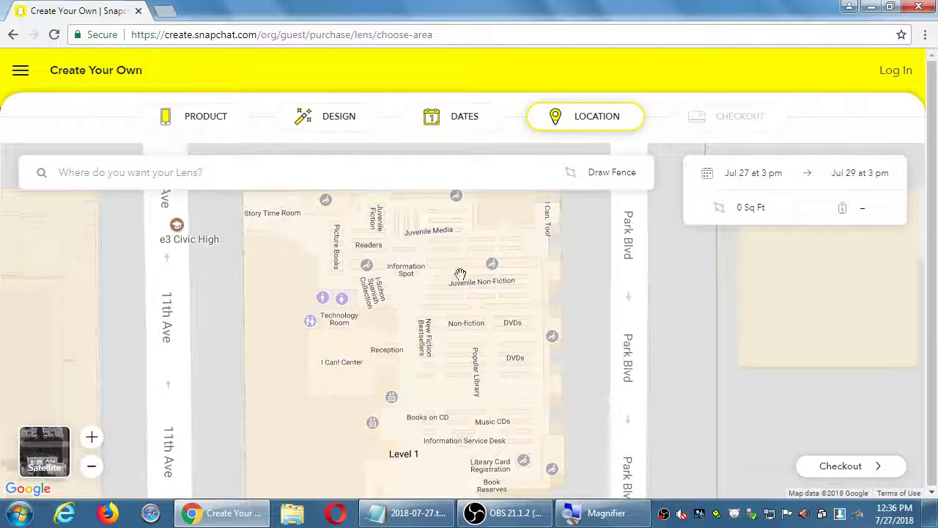
{"action": "left_click_drag", "start_coordinate": [419, 268], "coordinate": [426, 289]}
{"action": "mouse_move", "coordinate": [425, 335]}
{"action": "left_mouse_down"}
{"action": "mouse_move", "coordinate": [416, 262]}
{"action": "mouse_move", "coordinate": [418, 357]}
{"action": "left_mouse_up"}
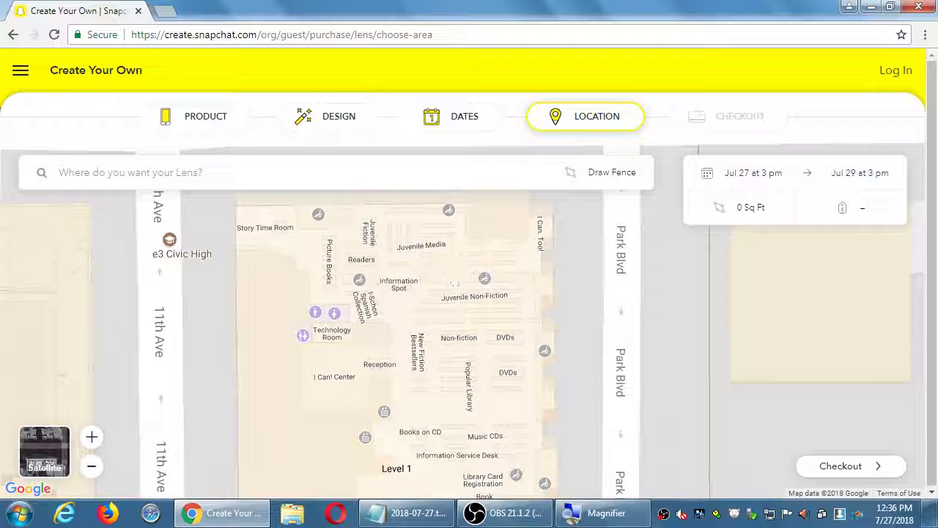
Draw a new four-point fence polygon near the library's Information Spot.
{"action": "left_click", "coordinate": [604, 176]}
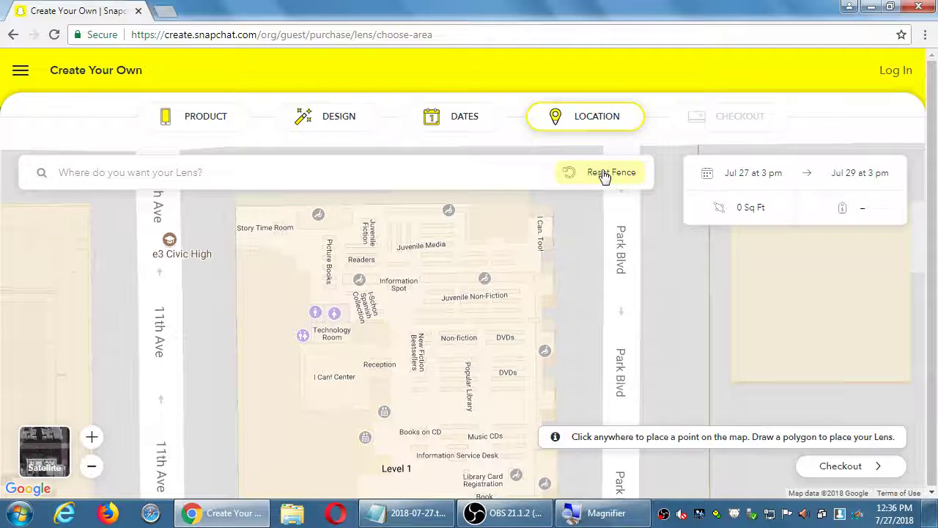
{"action": "left_click", "coordinate": [419, 286]}
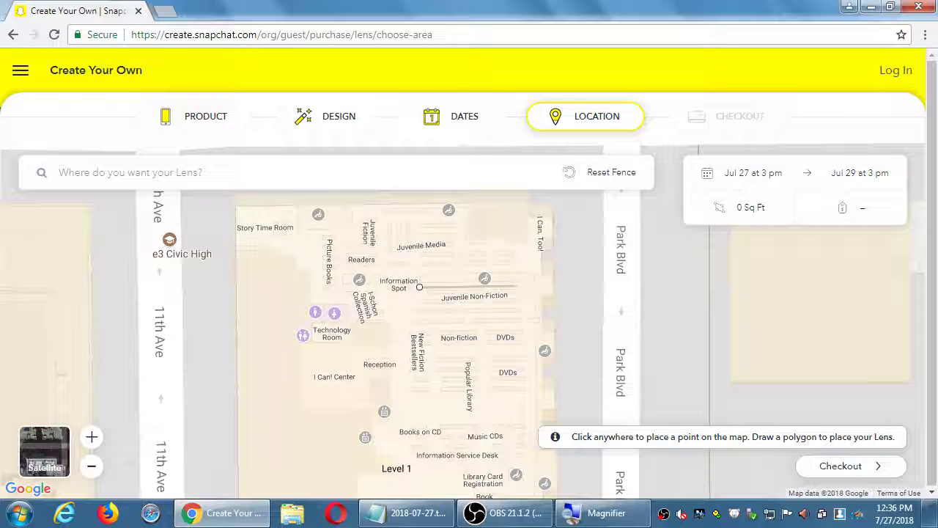
{"action": "left_click", "coordinate": [523, 285]}
{"action": "left_click", "coordinate": [520, 329]}
{"action": "left_click", "coordinate": [404, 325]}
{"action": "left_click", "coordinate": [419, 287]}
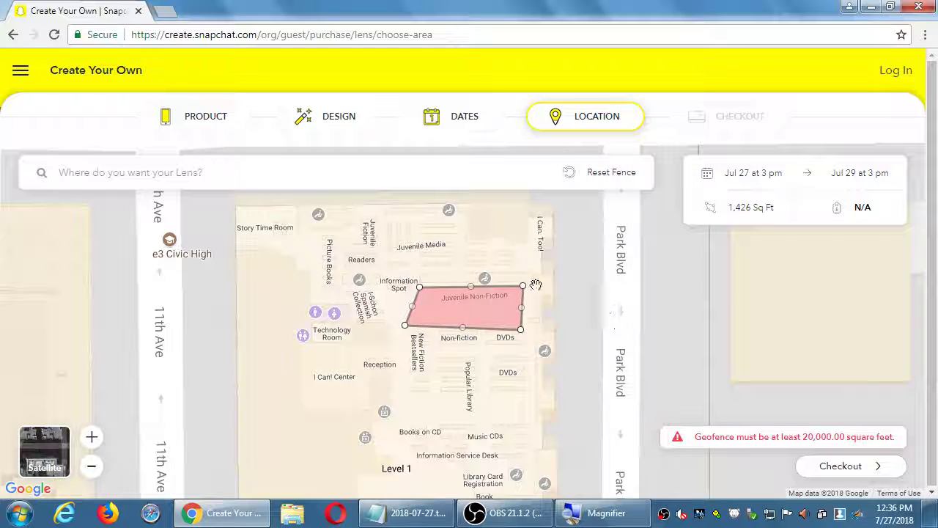
Drag the fence corners outward until it covers 20,383 Sq Ft for $26.84.
{"action": "left_click_drag", "start_coordinate": [527, 287], "coordinate": [535, 225]}
{"action": "left_click_drag", "start_coordinate": [429, 288], "coordinate": [281, 210]}
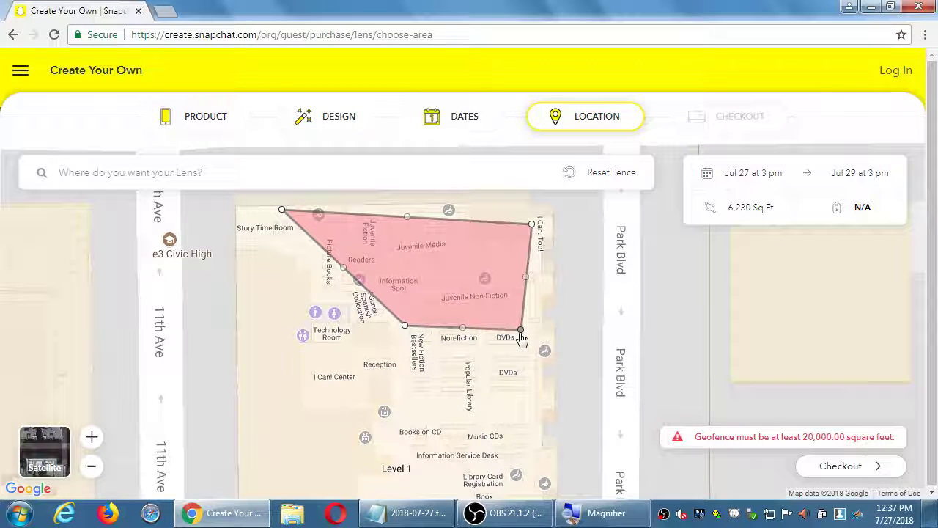
{"action": "left_click_drag", "start_coordinate": [521, 330], "coordinate": [547, 435]}
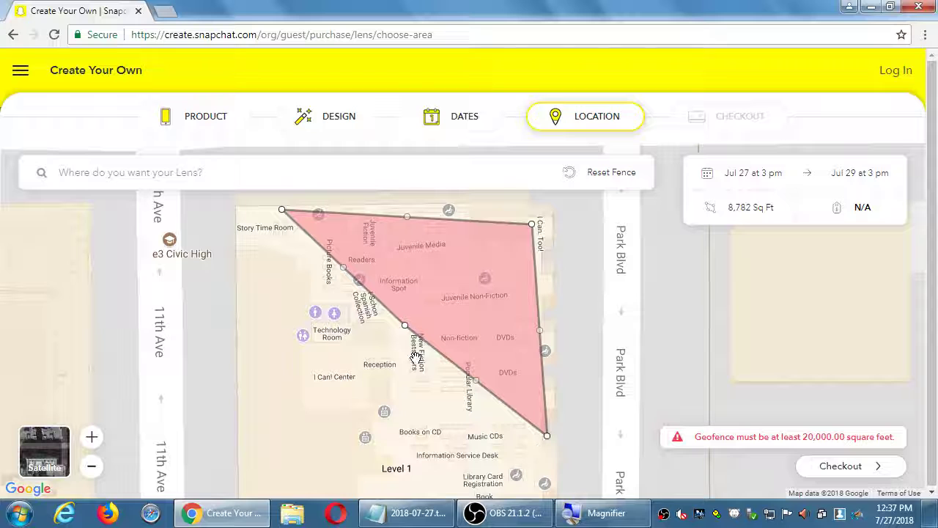
{"action": "left_click_drag", "start_coordinate": [406, 327], "coordinate": [326, 443]}
{"action": "scroll", "coordinate": [325, 436], "scroll_direction": "down", "scroll_amount": 1}
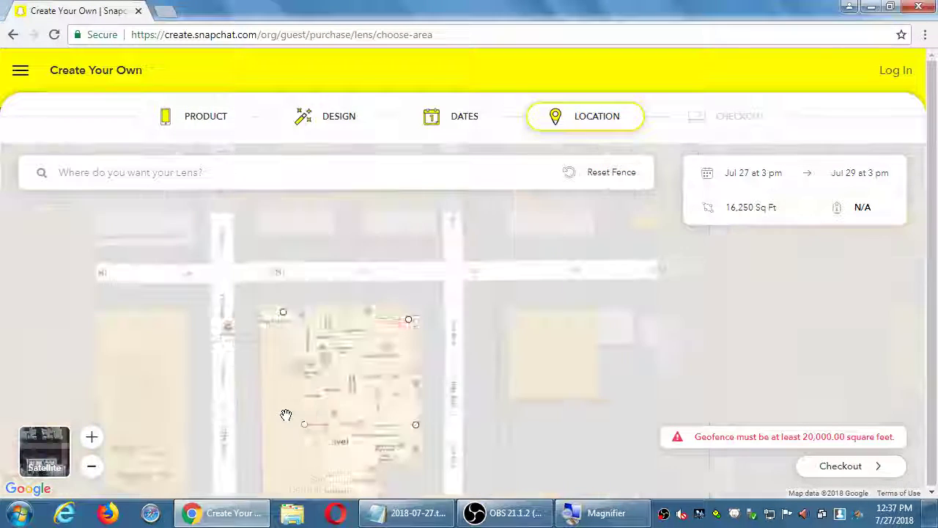
{"action": "scroll", "coordinate": [304, 419], "scroll_direction": "up", "scroll_amount": 1}
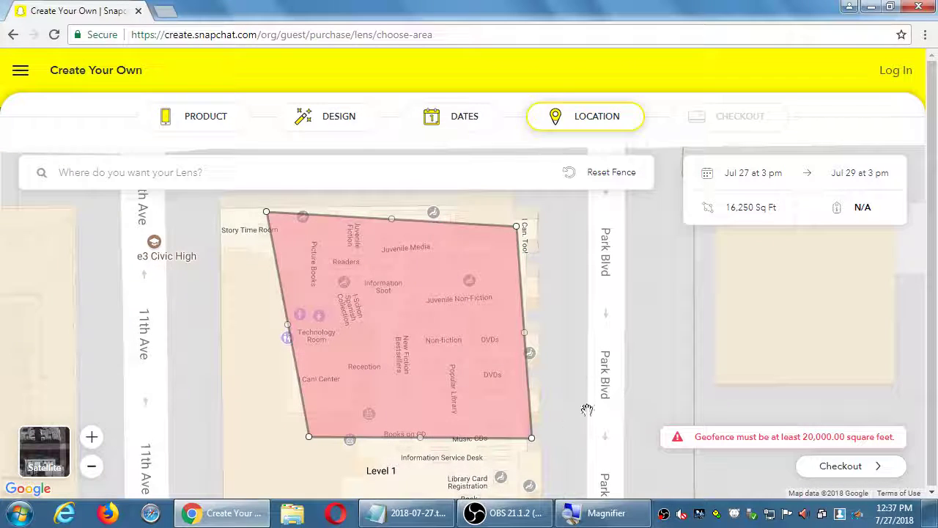
{"action": "left_click_drag", "start_coordinate": [588, 408], "coordinate": [595, 327]}
{"action": "left_click_drag", "start_coordinate": [537, 364], "coordinate": [537, 407]}
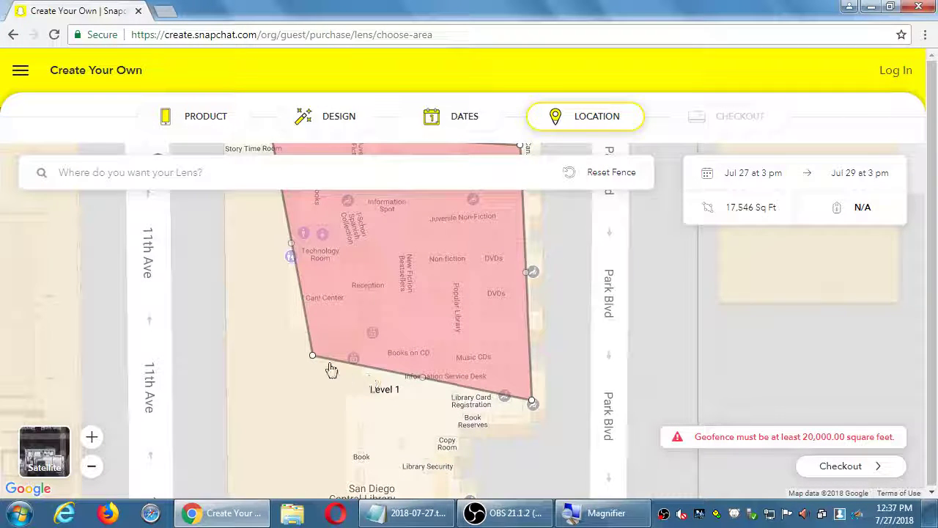
{"action": "left_click_drag", "start_coordinate": [313, 357], "coordinate": [300, 419]}
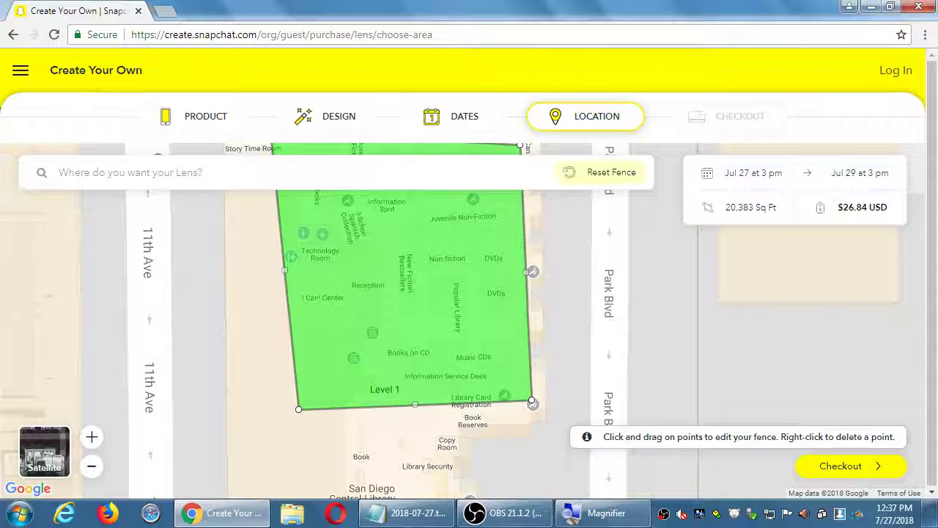
{"action": "mouse_move", "coordinate": [264, 272]}
{"action": "left_mouse_down"}
{"action": "mouse_move", "coordinate": [283, 314]}
{"action": "mouse_move", "coordinate": [277, 370]}
{"action": "mouse_move", "coordinate": [258, 256]}
{"action": "left_mouse_up"}
{"action": "left_click_drag", "start_coordinate": [245, 307], "coordinate": [324, 242]}
{"action": "left_click_drag", "start_coordinate": [398, 423], "coordinate": [358, 327]}
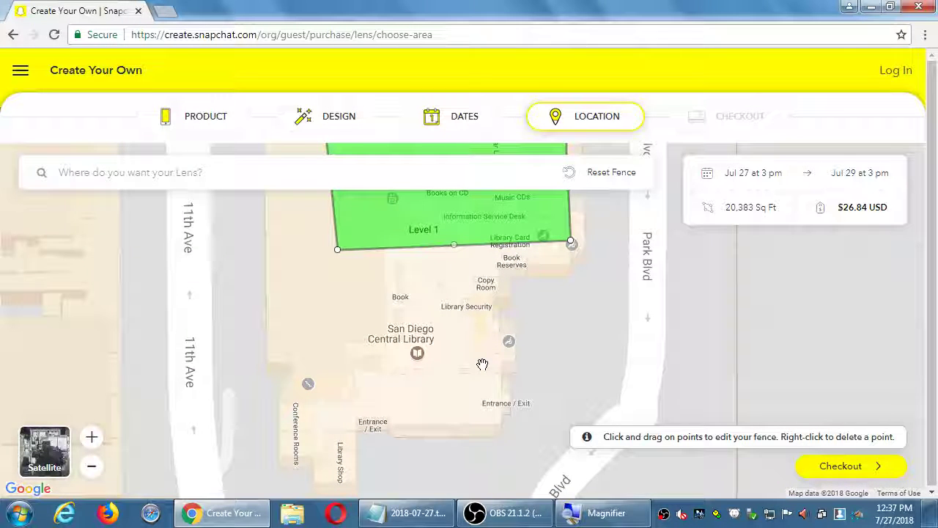
Proceed to Checkout and scroll to review the $26.84 order total.
{"action": "left_click", "coordinate": [856, 471]}
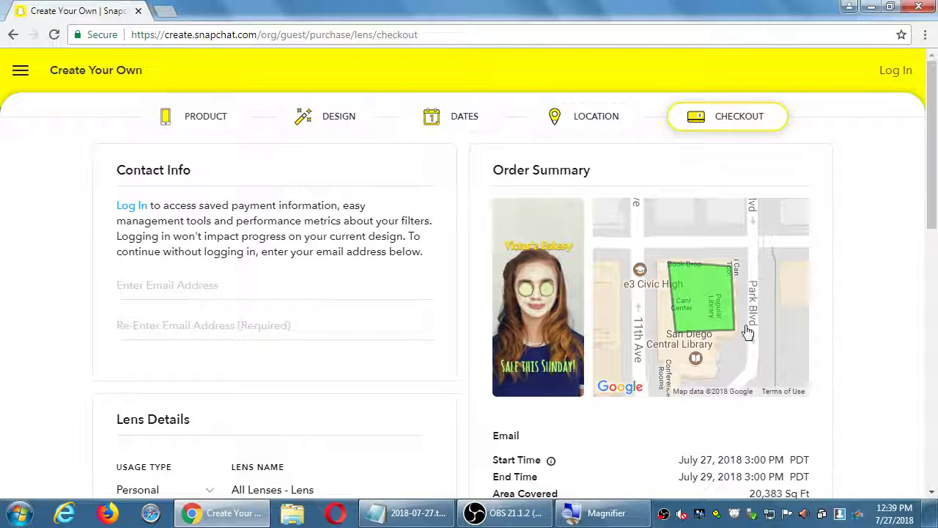
{"action": "scroll", "coordinate": [802, 333], "scroll_direction": "down", "scroll_amount": 2}
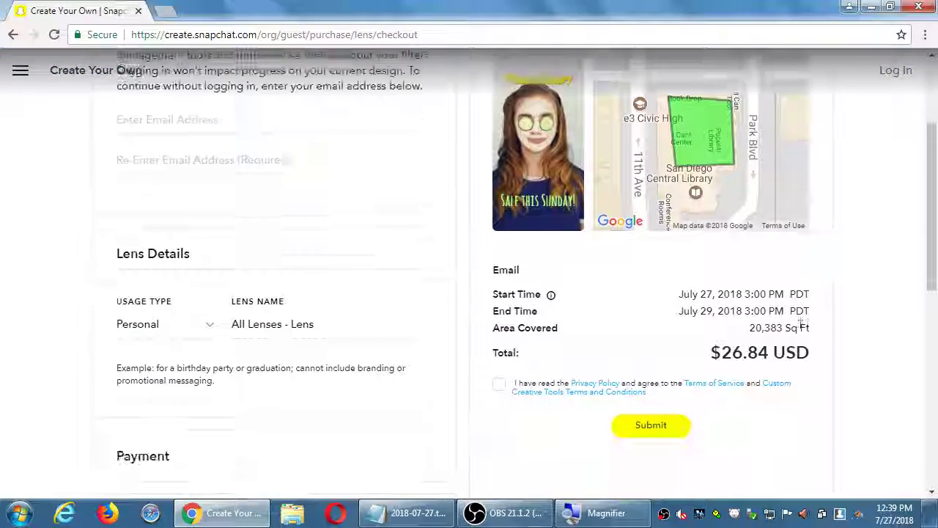
{"action": "scroll", "coordinate": [864, 241], "scroll_direction": "up", "scroll_amount": 2}
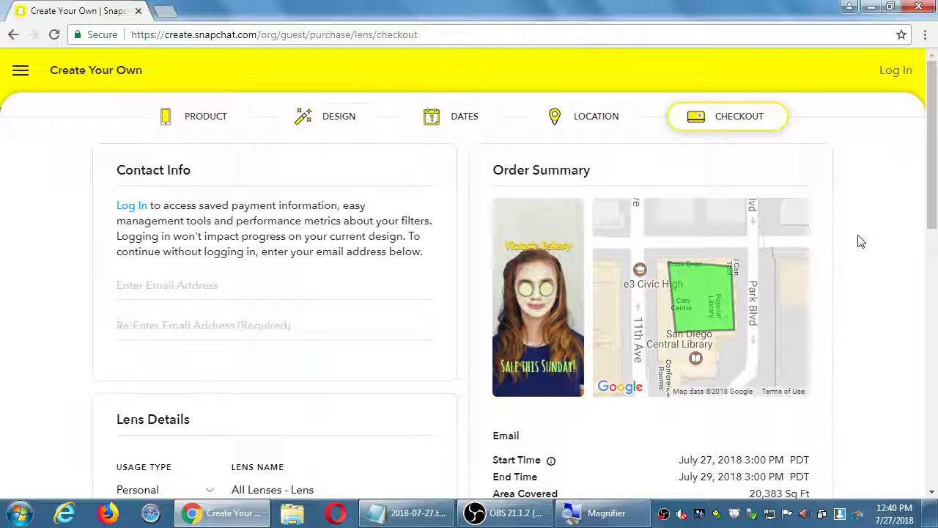
Scroll the checkout page back to the top to finish reviewing the order.
{"action": "left_click_drag", "start_coordinate": [933, 217], "coordinate": [934, 232]}
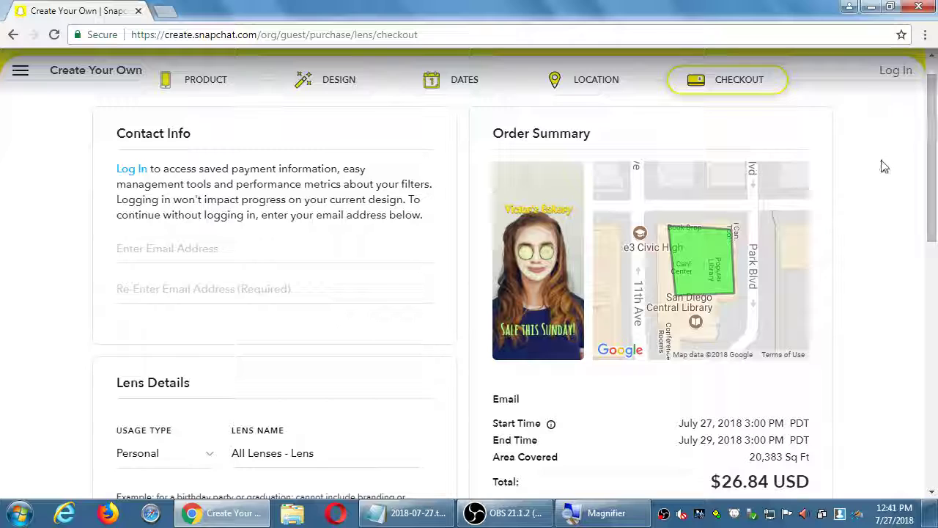
{"action": "scroll", "coordinate": [881, 169], "scroll_direction": "up", "scroll_amount": 1}
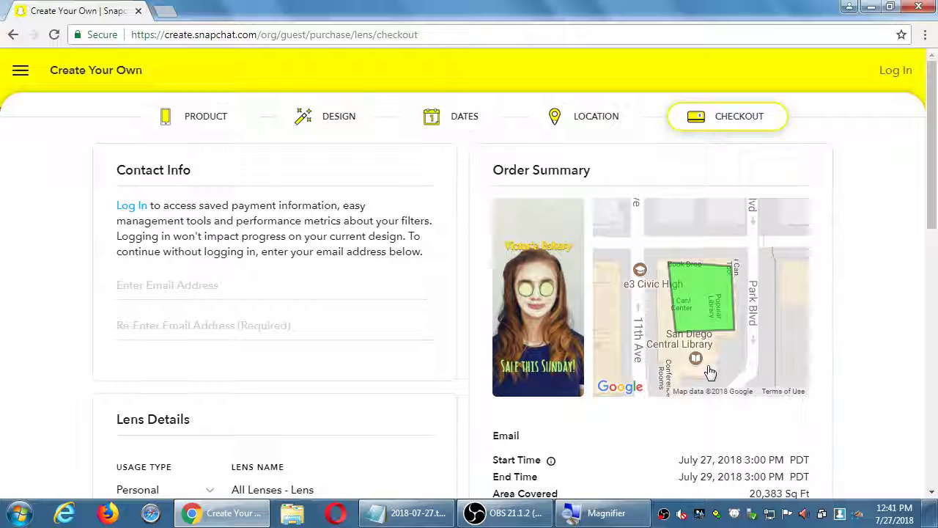
Open 2018-07-06.txt from the Z: drive's Campos Social II folder.
{"action": "key", "text": "super+d"}
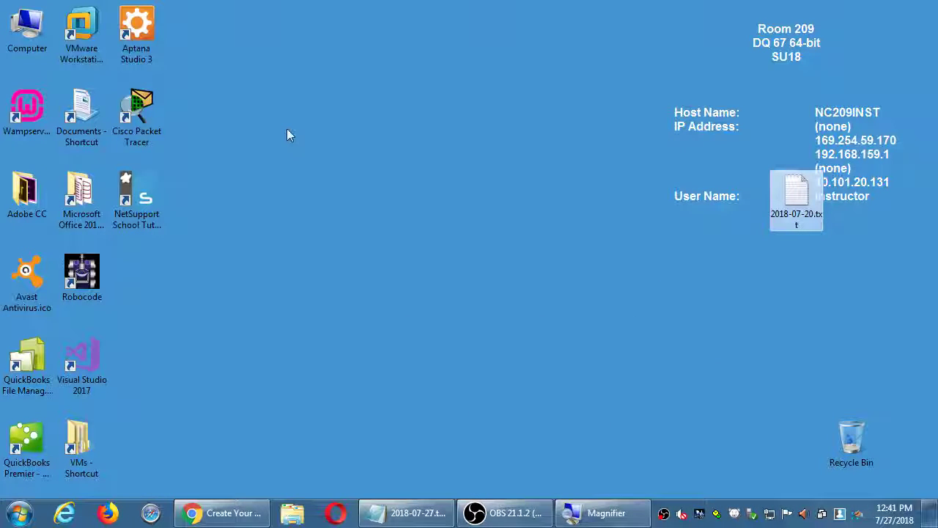
{"action": "double_click", "coordinate": [27, 29]}
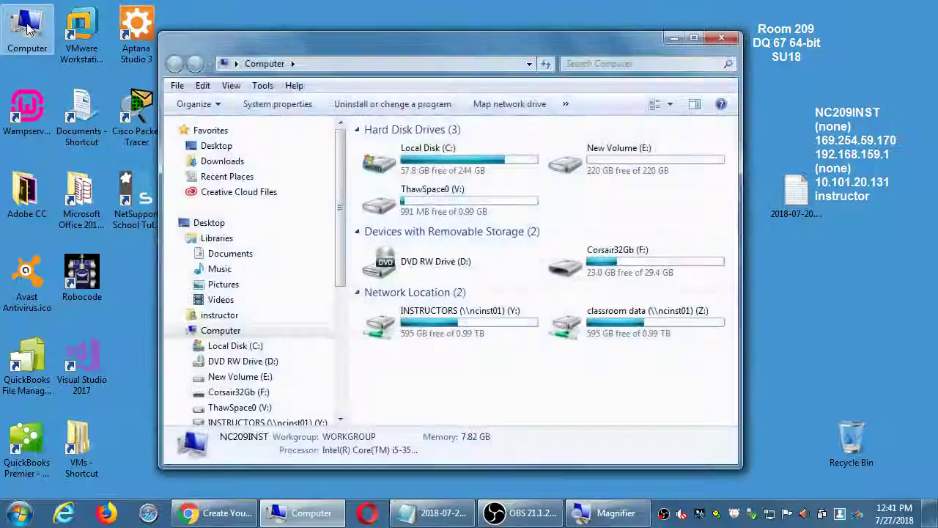
{"action": "double_click", "coordinate": [592, 315]}
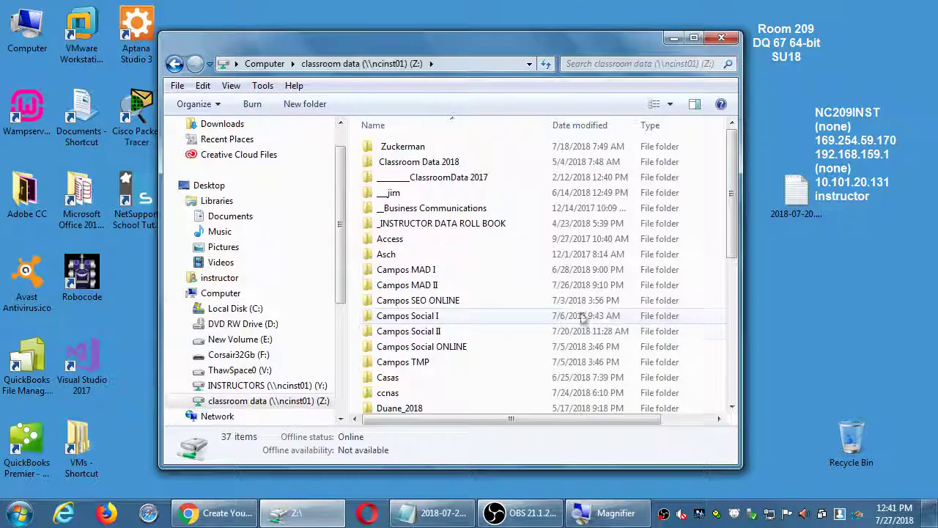
{"action": "double_click", "coordinate": [413, 332]}
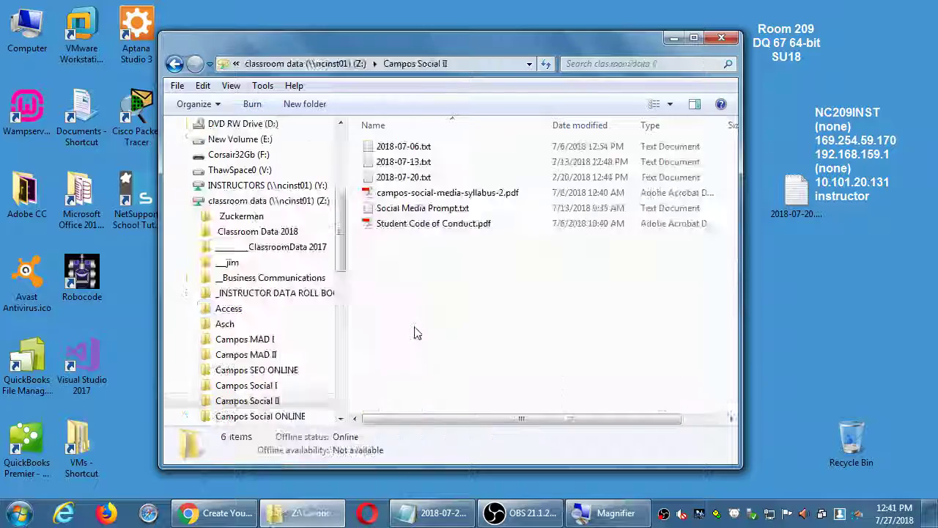
{"action": "double_click", "coordinate": [418, 147]}
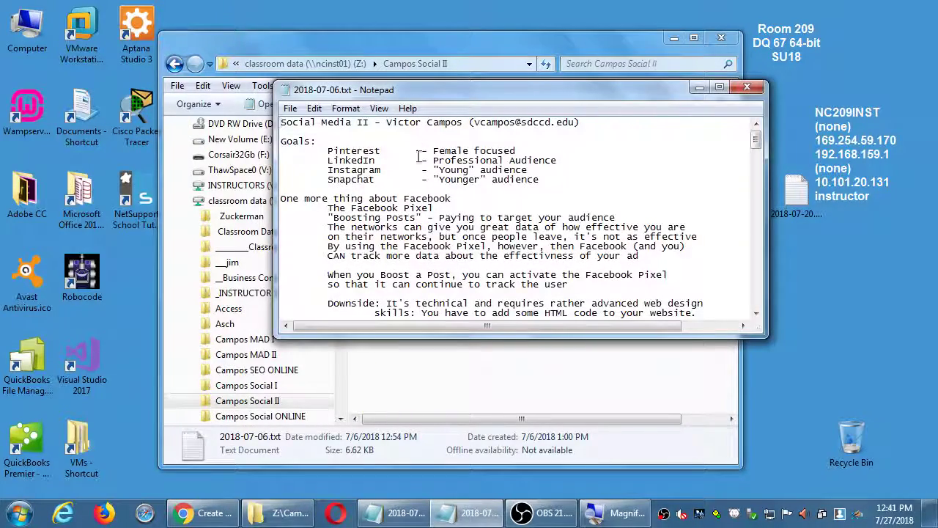
Search the notes for "you", then close Notepad and go back up to the classroom data folder.
{"action": "scroll", "coordinate": [409, 160], "scroll_direction": "down", "scroll_amount": 15}
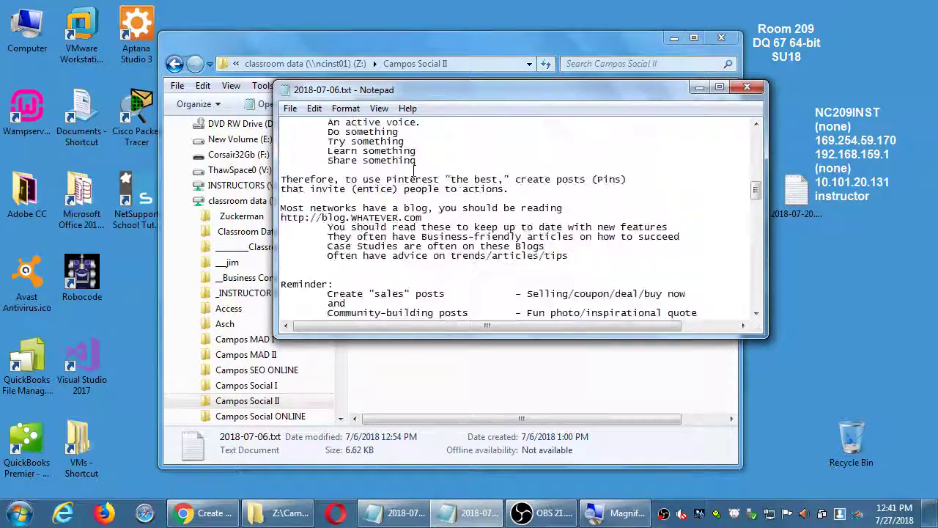
{"action": "key", "text": "ctrl+f"}
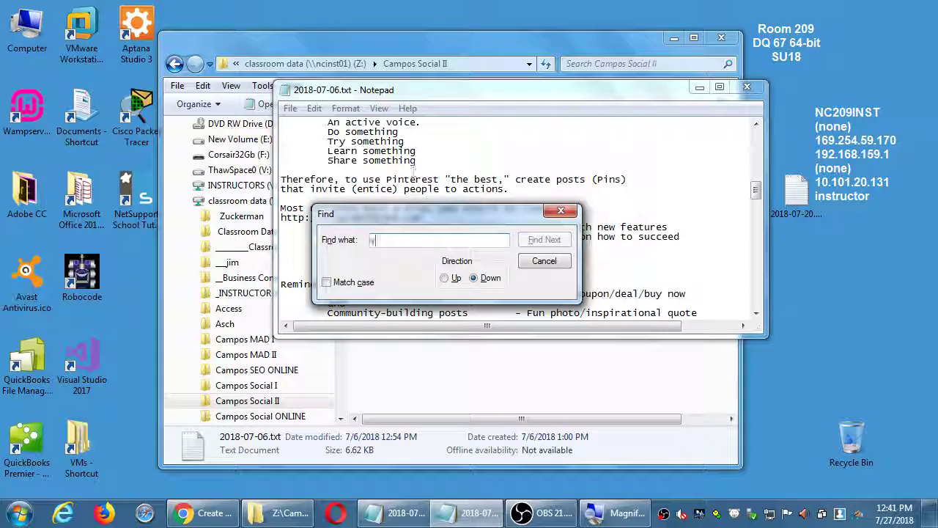
{"action": "type", "text": "you"}
{"action": "key", "text": "Return"}
{"action": "key", "text": "Return"}
{"action": "key", "text": "Return"}
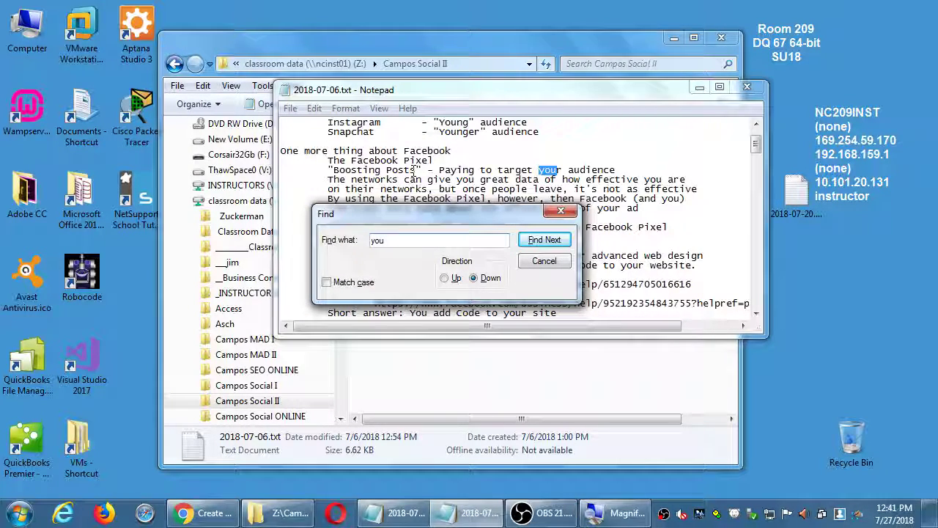
{"action": "key", "text": "Return"}
{"action": "key", "text": "Return"}
{"action": "key", "text": "Escape"}
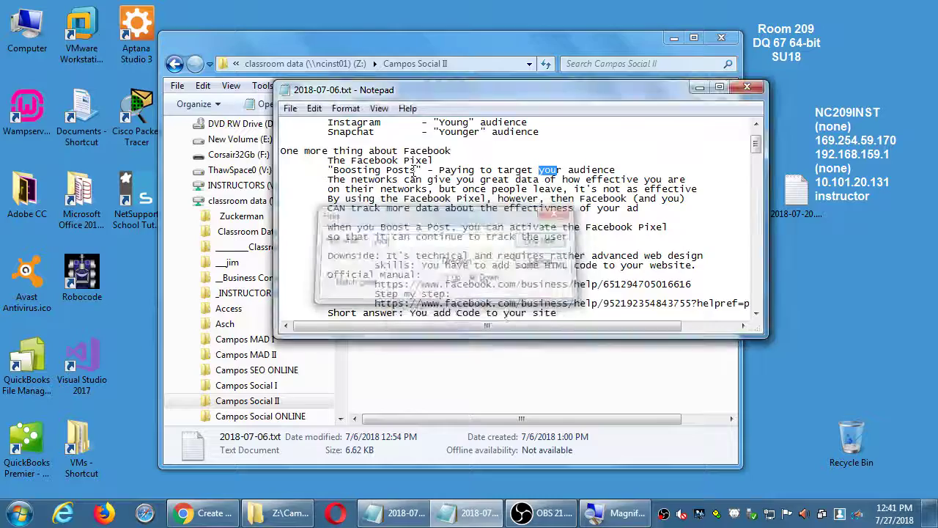
{"action": "key", "text": "alt+F4"}
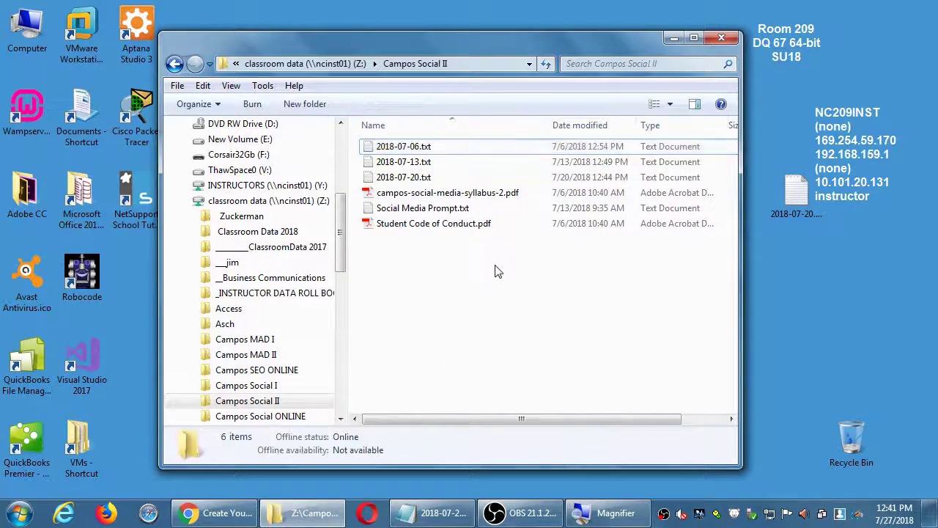
{"action": "key", "text": "BackSpace"}
Open 2018-06-15.txt from the Campos Social I folder, magnify the screen, and briefly check the calendar.
{"action": "double_click", "coordinate": [411, 315]}
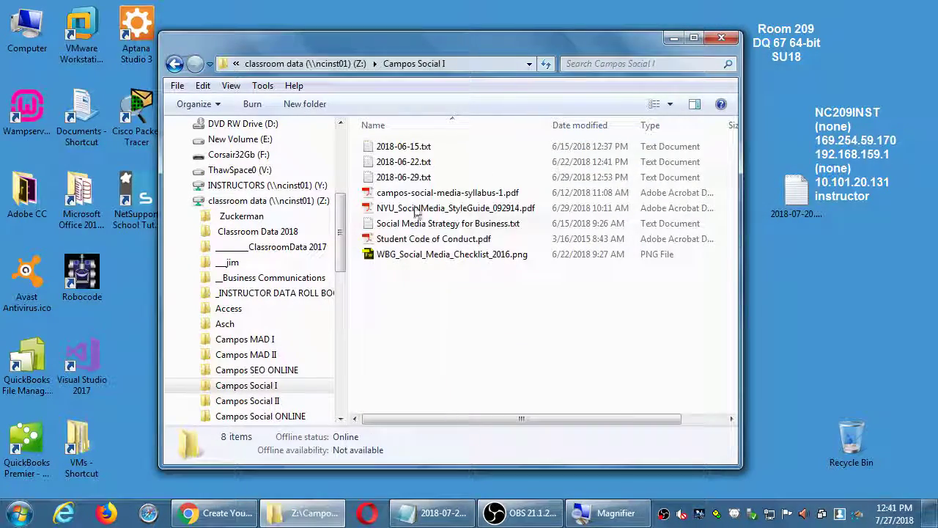
{"action": "double_click", "coordinate": [409, 147]}
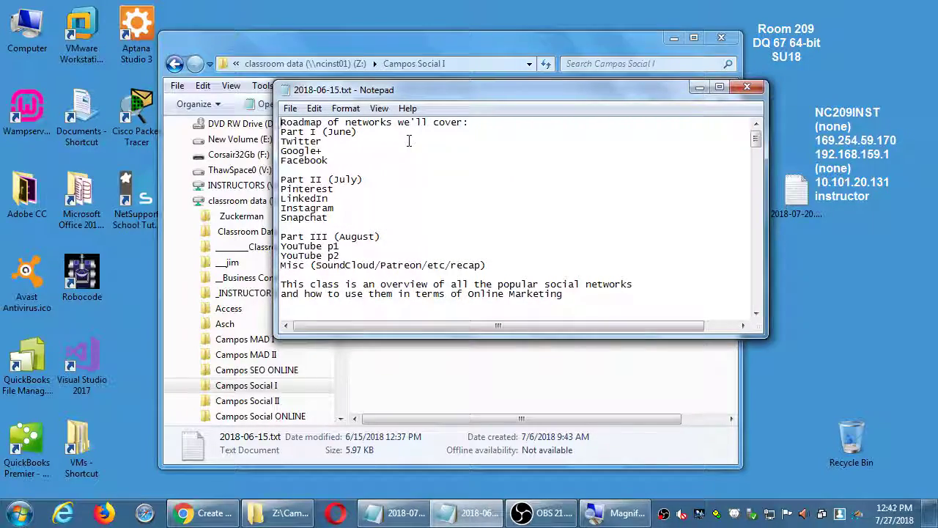
{"action": "key", "text": "super+plus"}
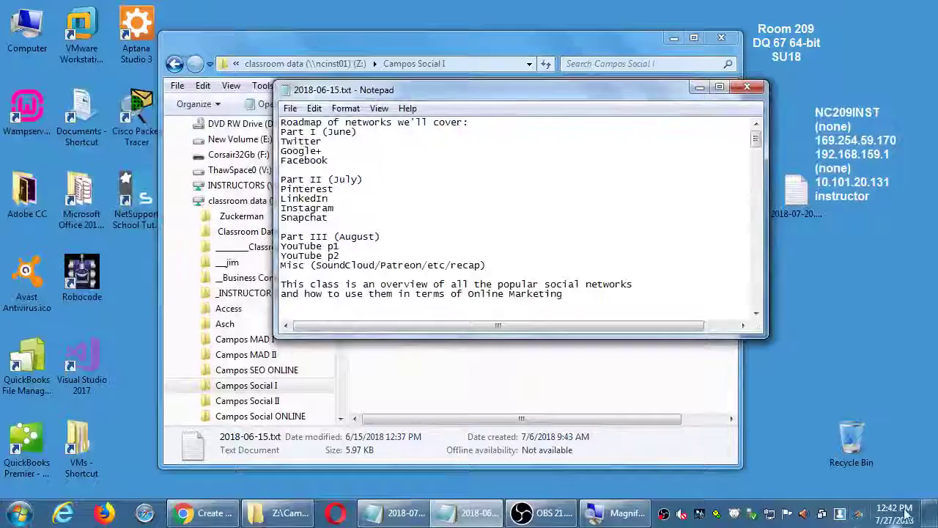
{"action": "left_click", "coordinate": [902, 519]}
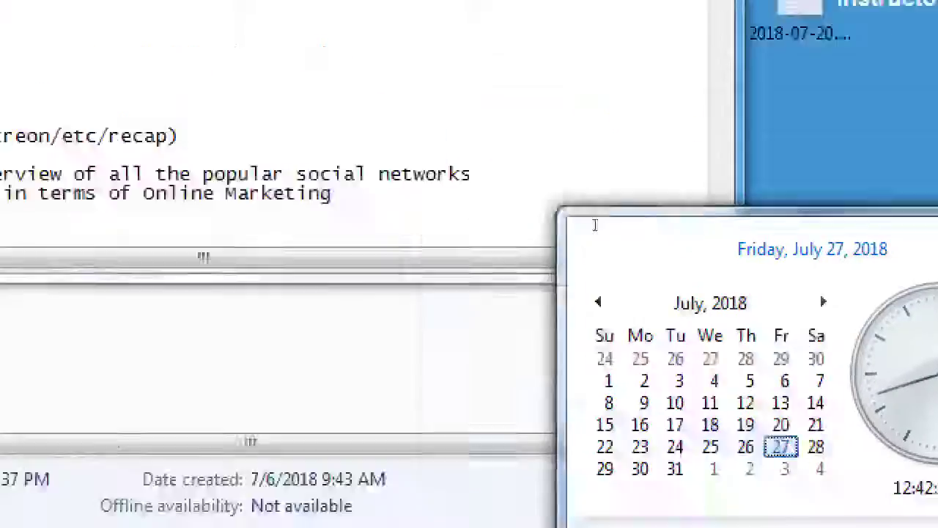
{"action": "left_click", "coordinate": [42, 74]}
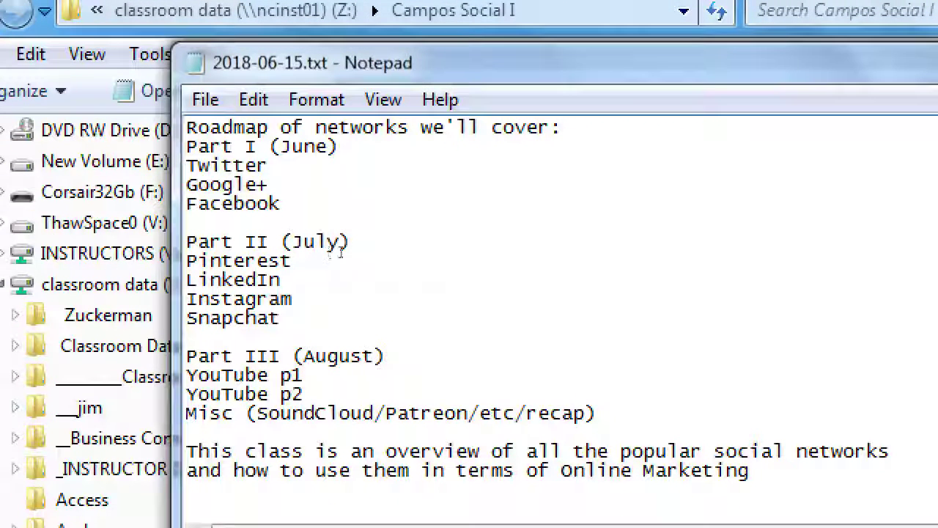
Highlight the YouTube p1 and p2 lines in the roadmap notes, ending at the Misc line.
{"action": "key", "text": "Down"}
{"action": "key", "text": "Down"}
{"action": "key", "text": "Down"}
{"action": "key", "text": "Down"}
{"action": "key", "text": "shift+Home"}
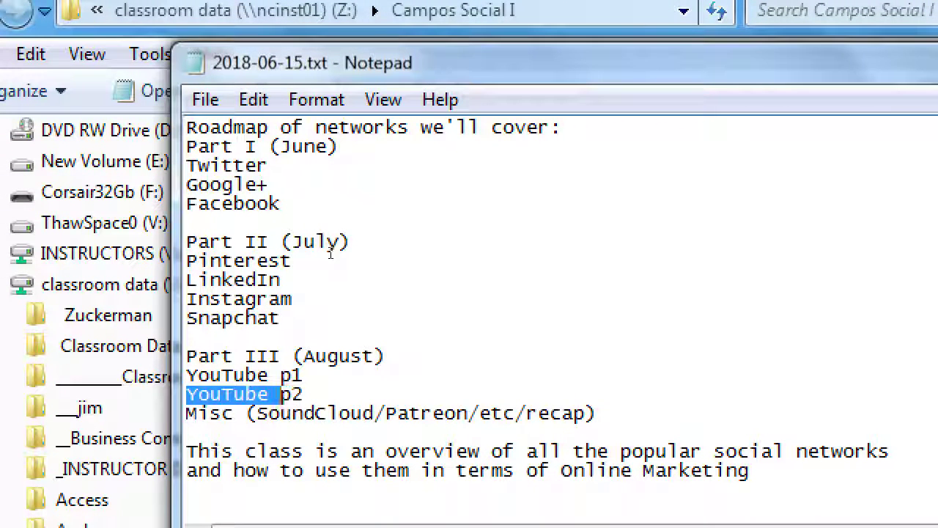
{"action": "key", "text": "Left"}
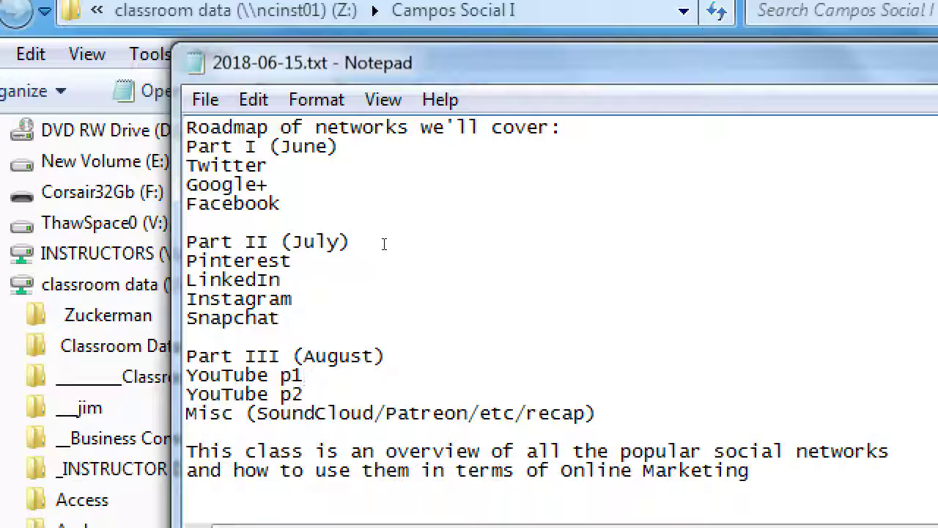
{"action": "key", "text": "shift+Home"}
{"action": "key", "text": "Down"}
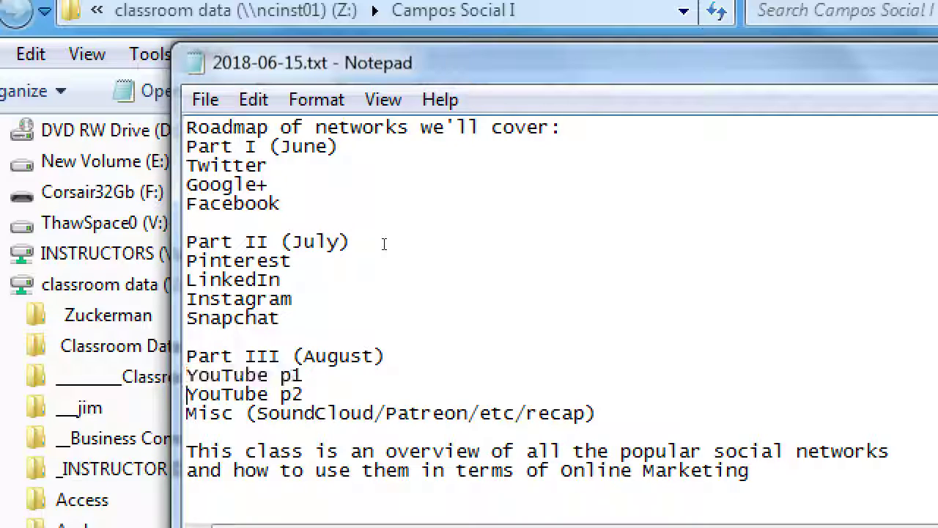
{"action": "key", "text": "Up"}
{"action": "key", "text": "shift+End"}
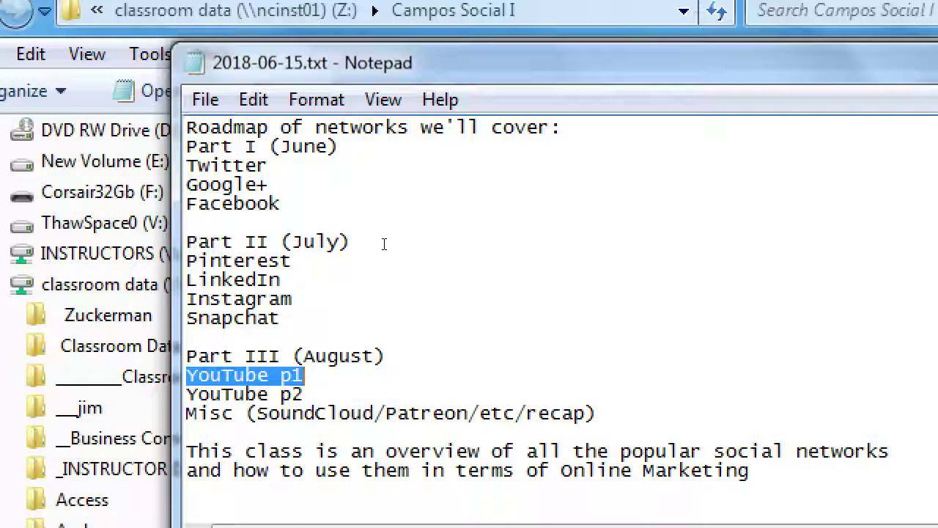
{"action": "key", "text": "Down"}
{"action": "key", "text": "Down"}
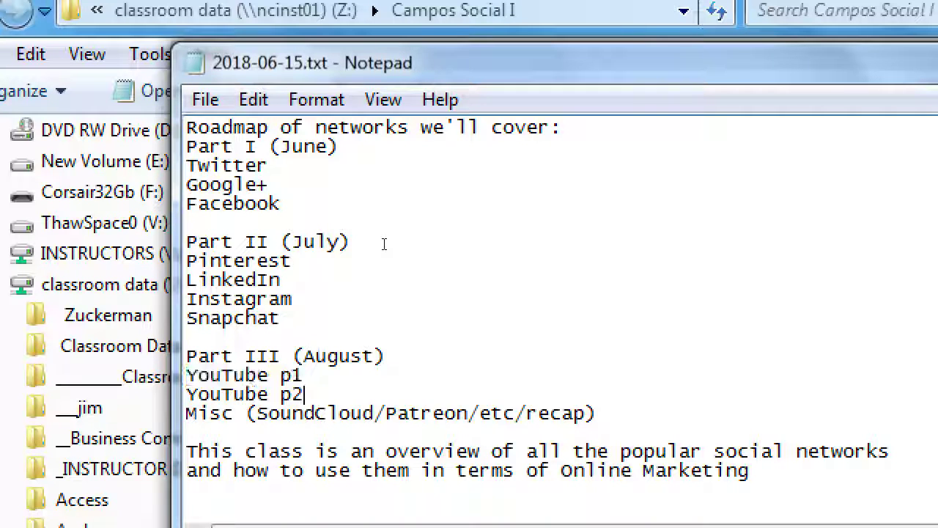
{"action": "key", "text": "Home"}
{"action": "key", "text": "shift+End"}
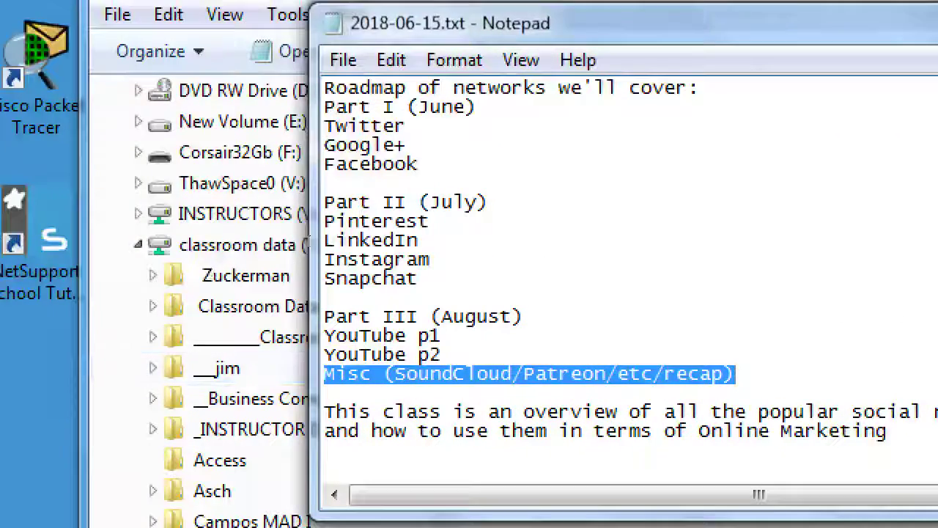
{"action": "double_click", "coordinate": [344, 334]}
{"action": "key", "text": "End"}
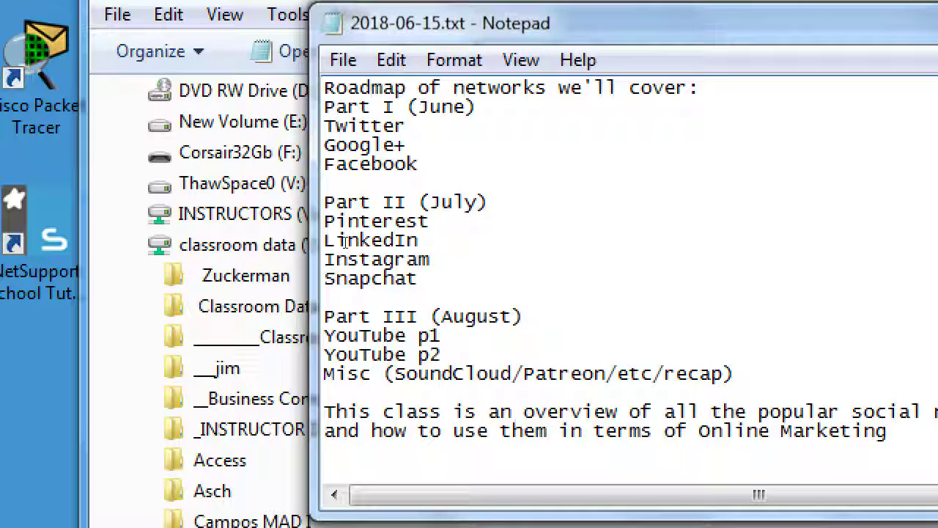